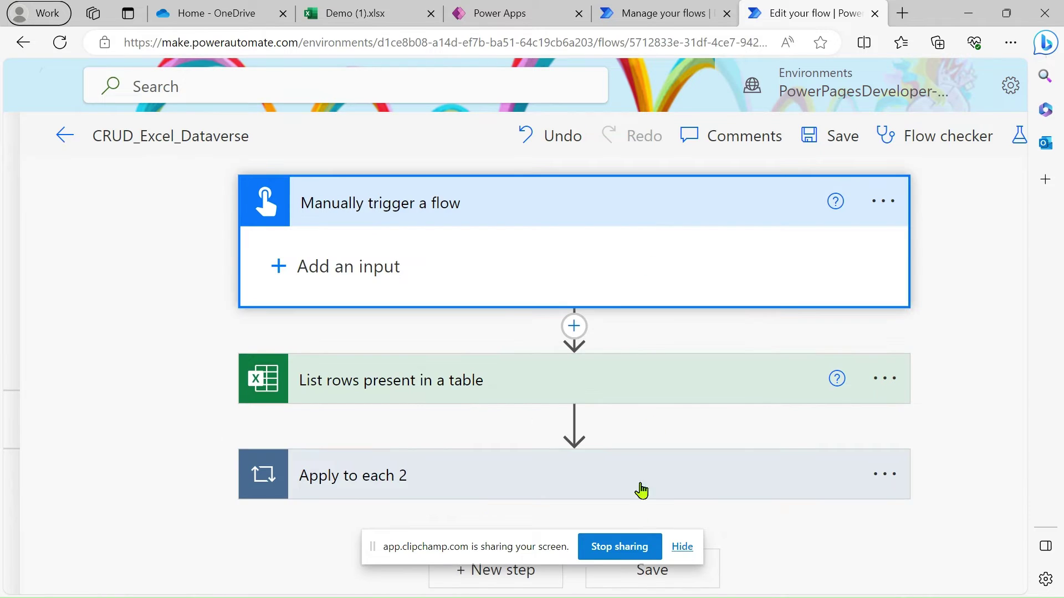
Compare the rows on Sheet3 of the Demo (1) Excel workbook with the ExcelToDataverseCRUDS table in Power Apps
left_click(684, 548)
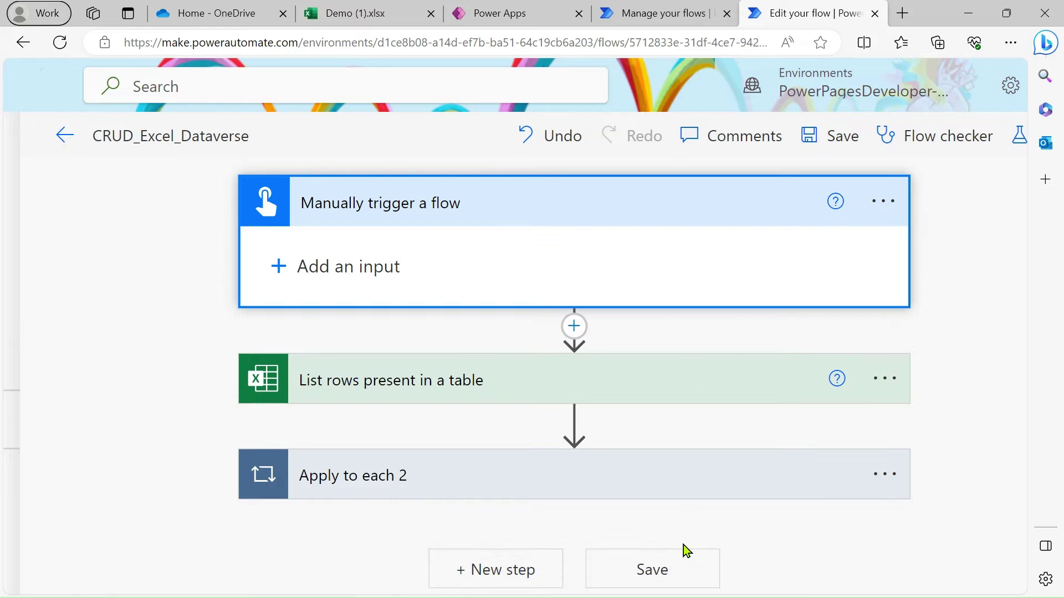
left_click(364, 12)
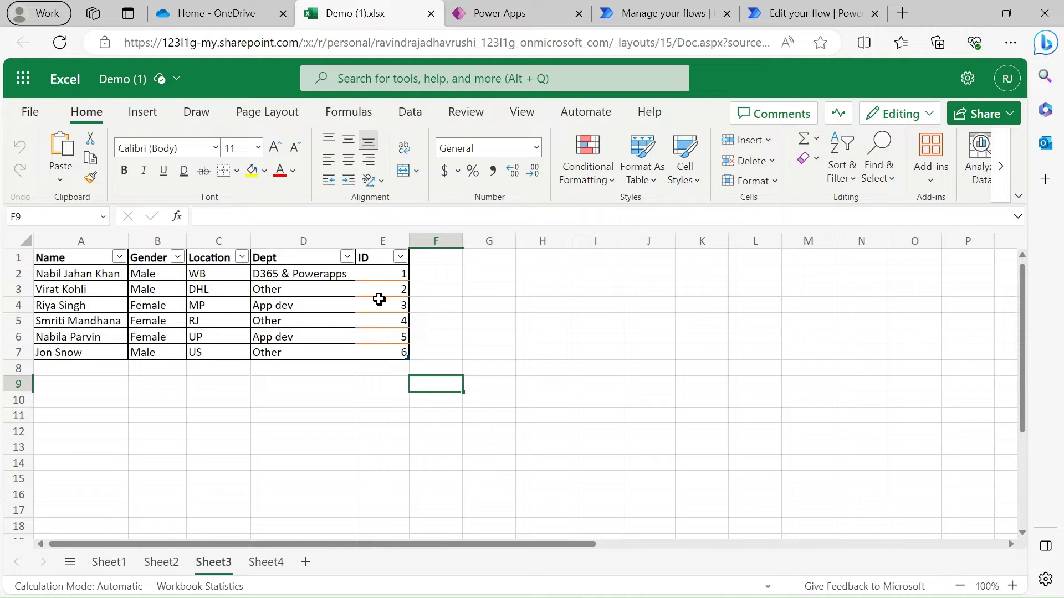
left_click(68, 276)
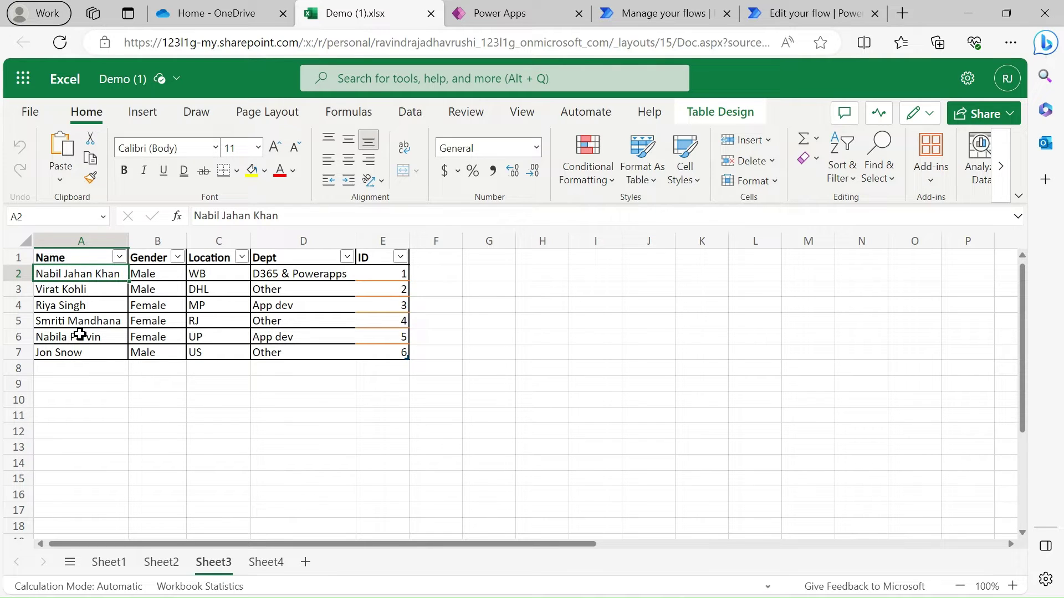
mouse_move(497, 8)
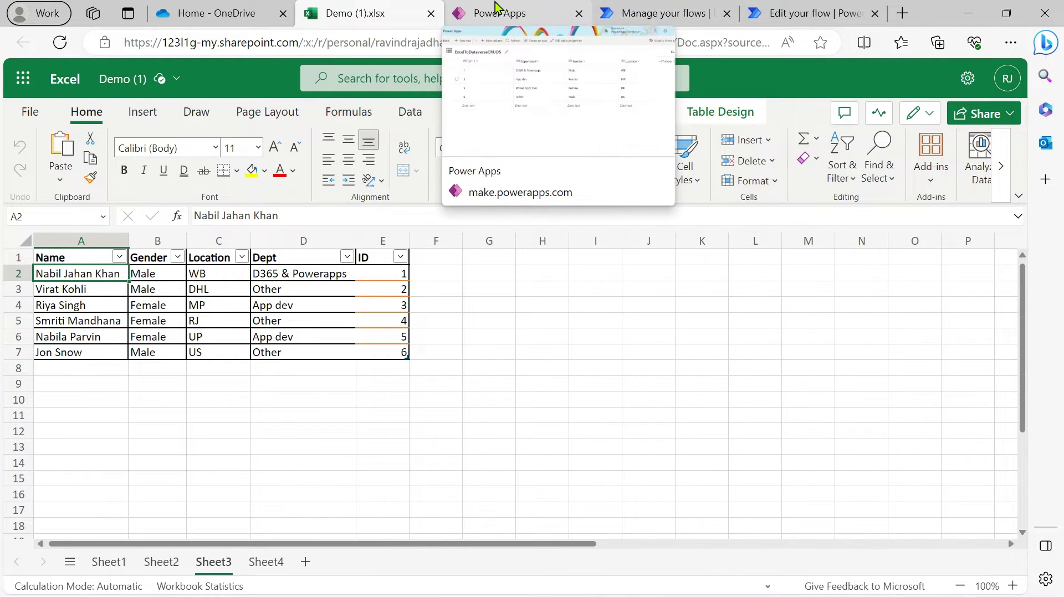
left_click(497, 7)
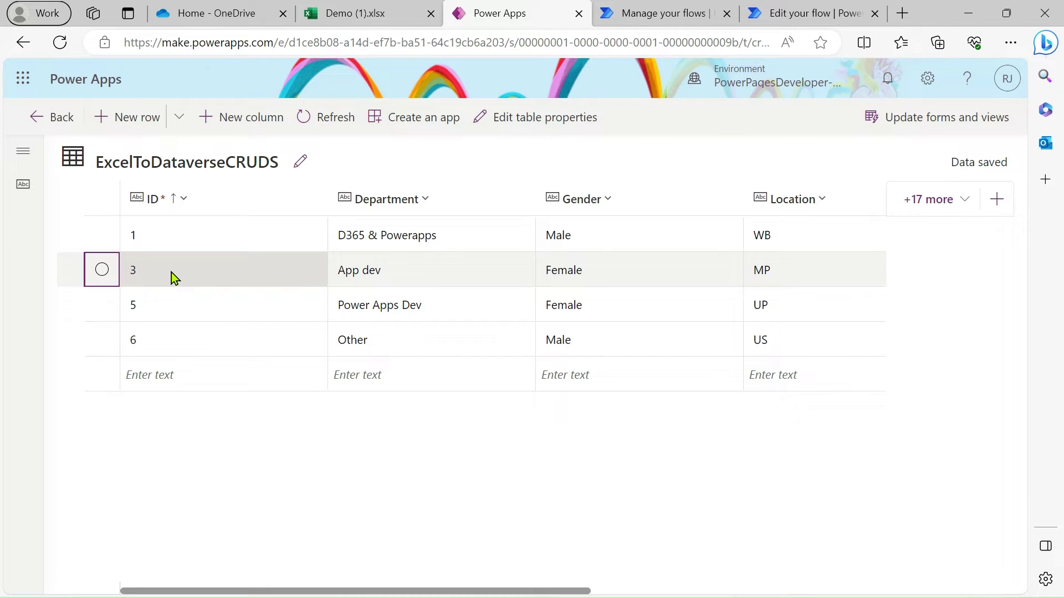
left_click(355, 13)
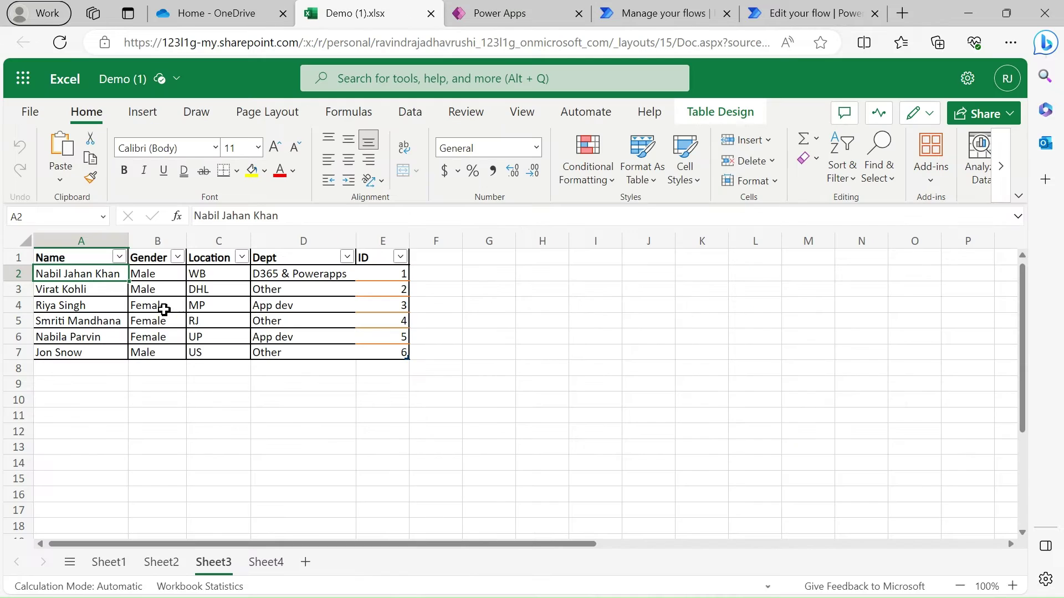
left_click(344, 287)
left_click(499, 13)
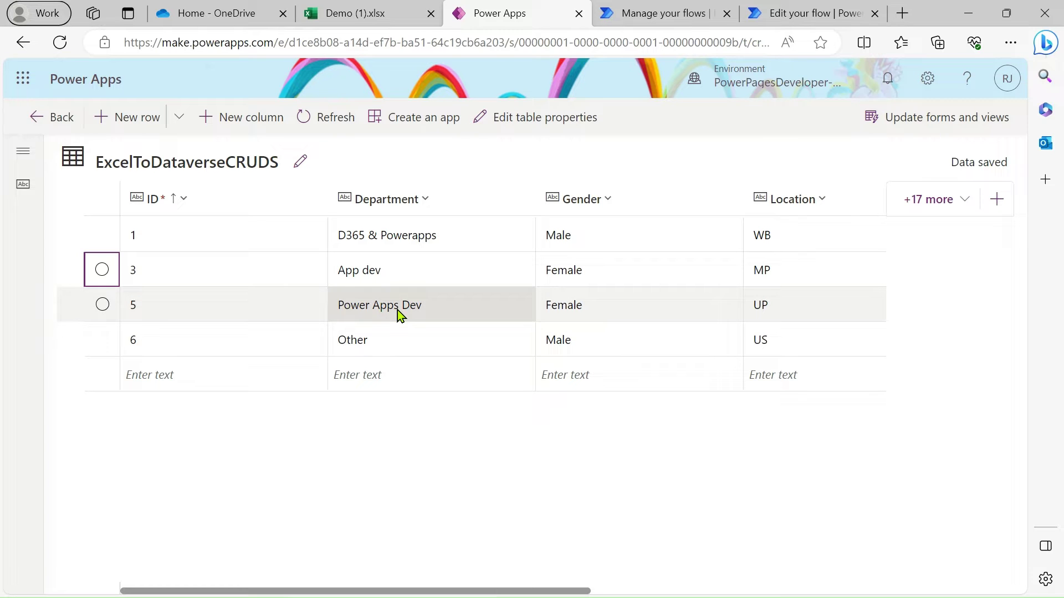
left_click(397, 7)
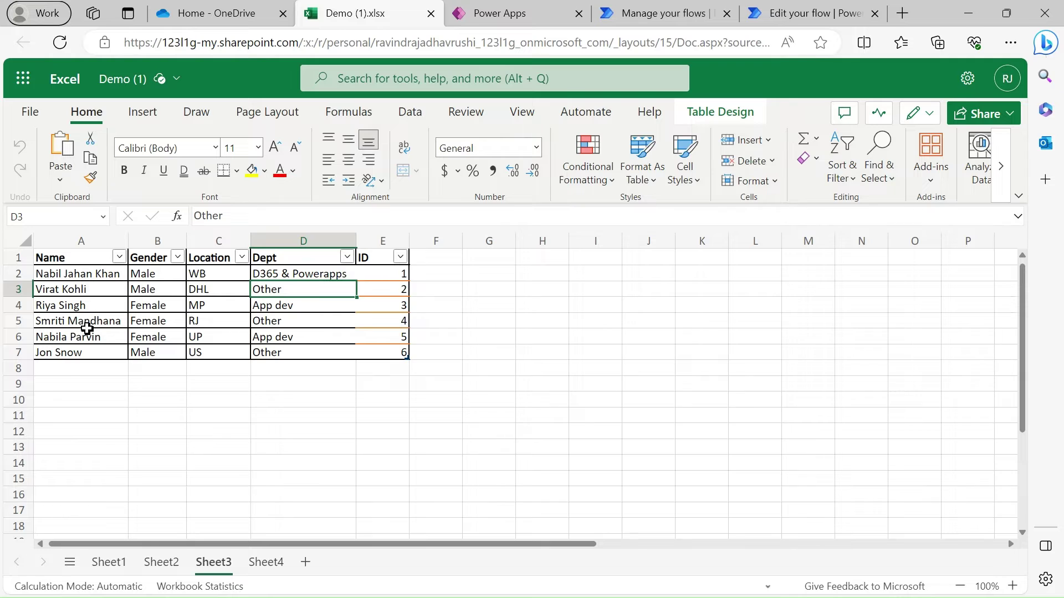
left_click(306, 336)
left_click(521, 8)
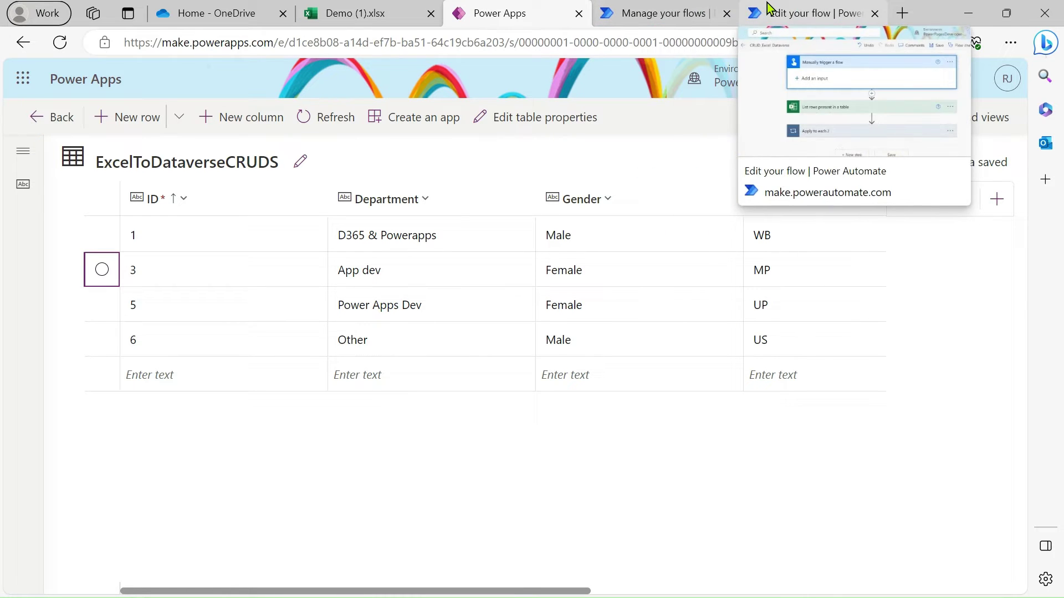
Switch to the CRUD_Excel_Dataverse flow in Power Automate, save it and run it as a test
left_click(787, 12)
left_click(578, 226)
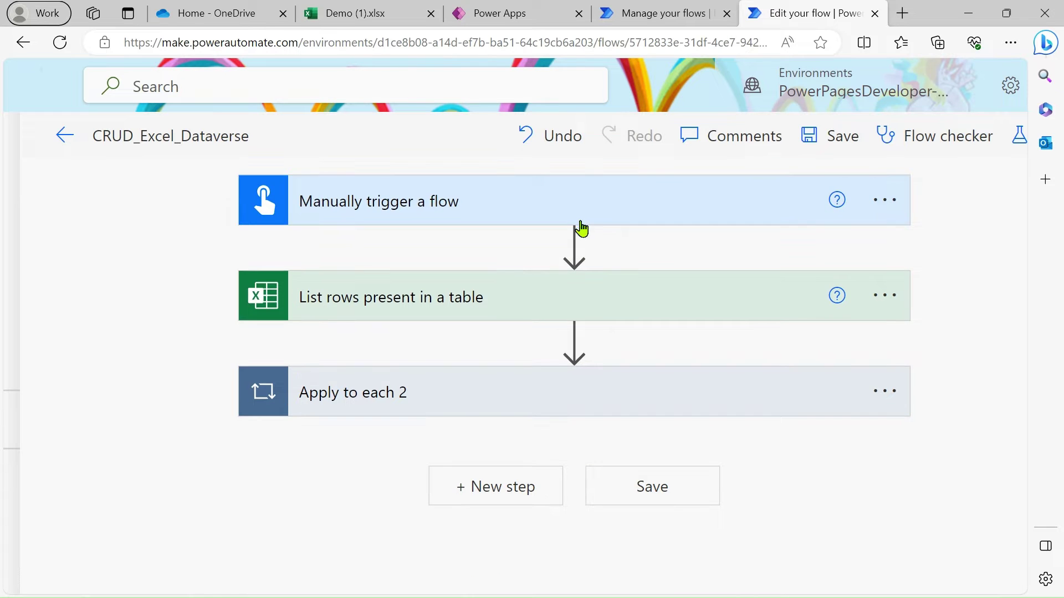
left_click(1018, 145)
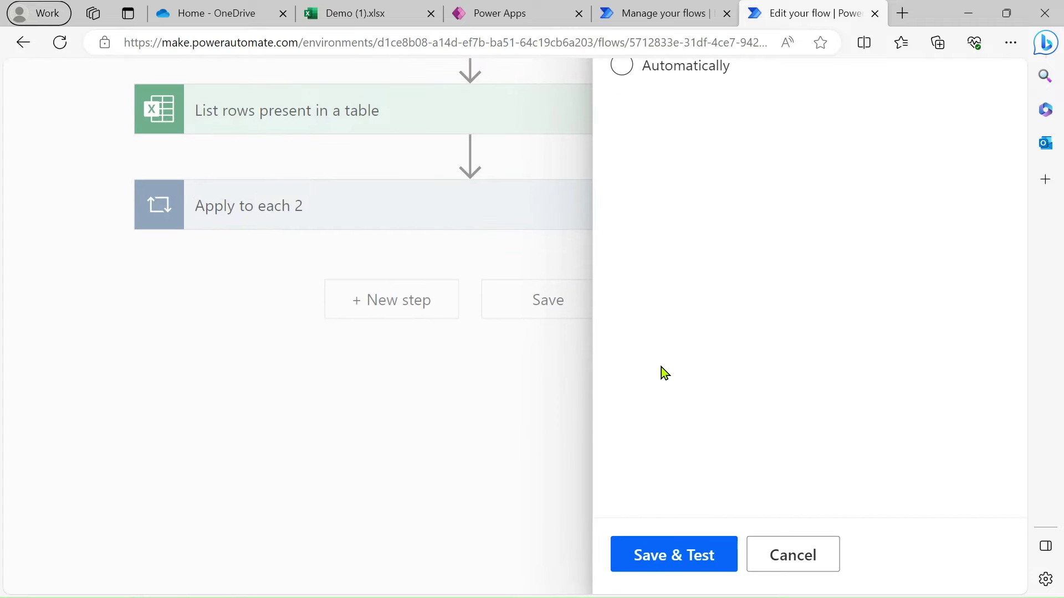
left_click(683, 564)
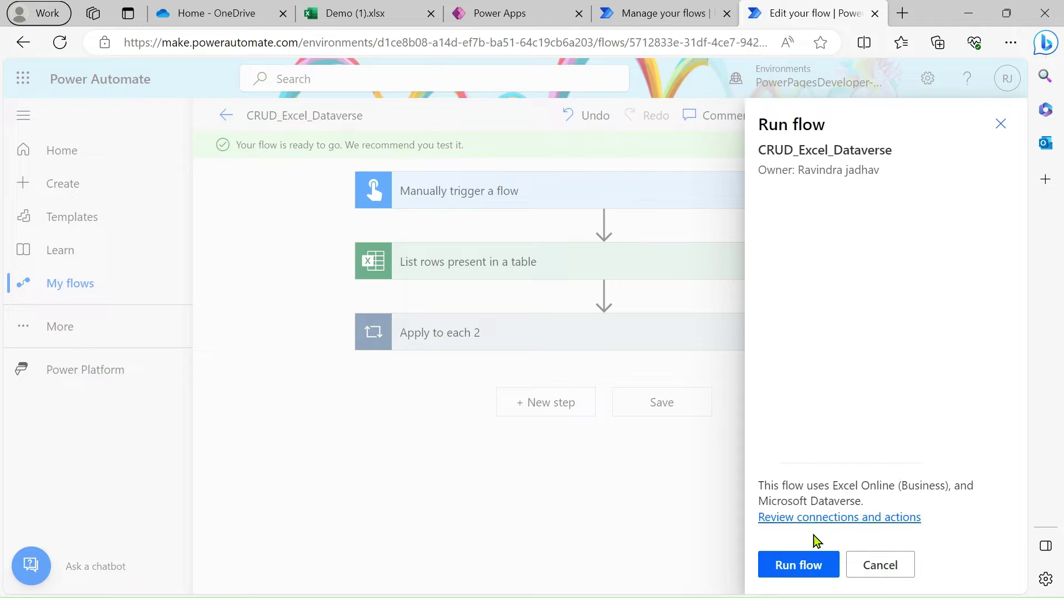
left_click(805, 565)
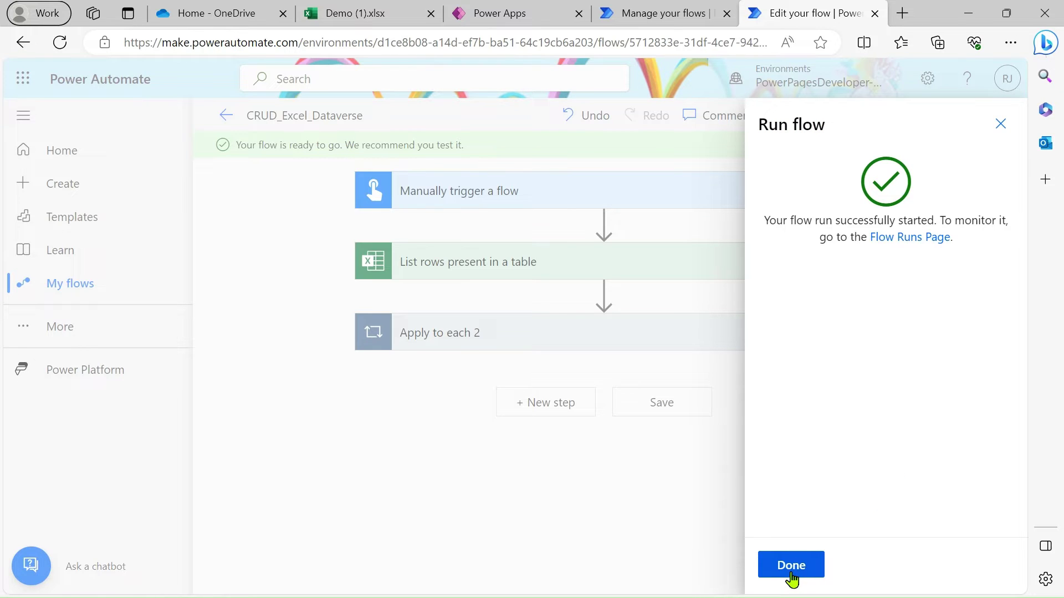
left_click(791, 576)
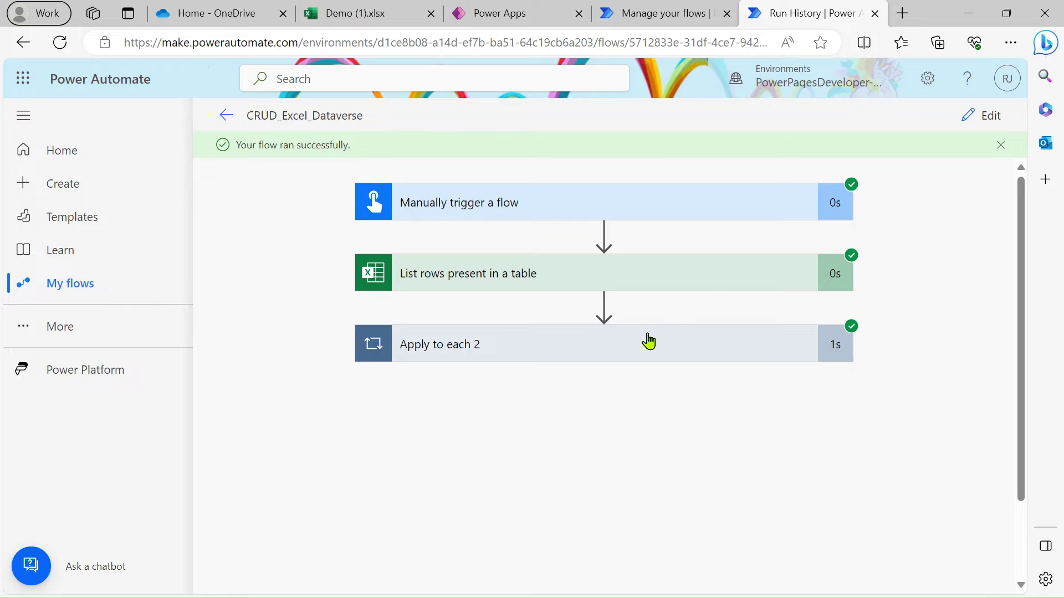
Reload the ExcelToDataverseCRUDS table in Power Apps and compare its rows with the Excel sheet
left_click(486, 13)
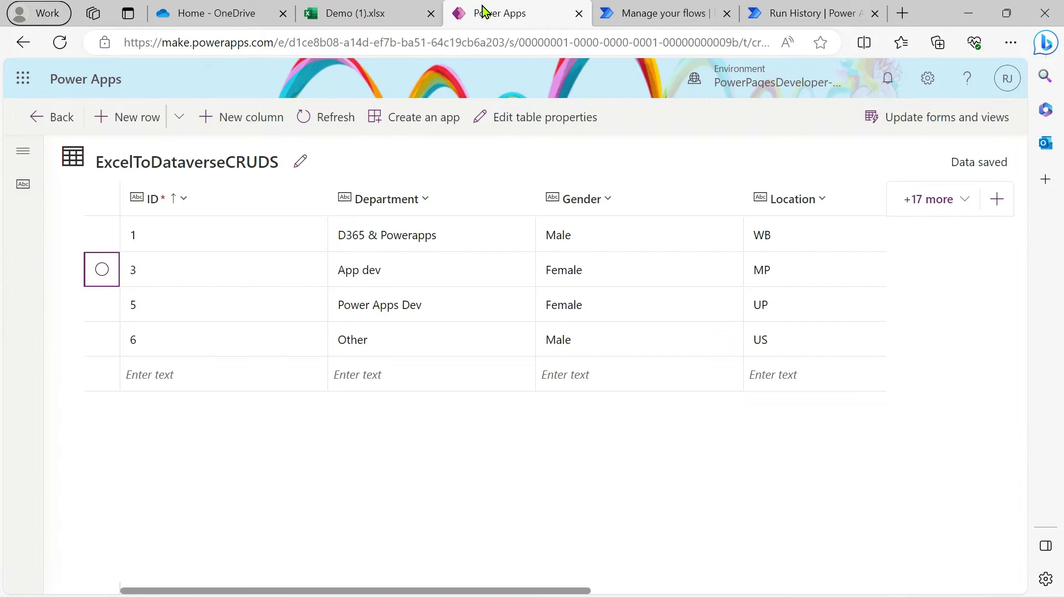
left_click(63, 43)
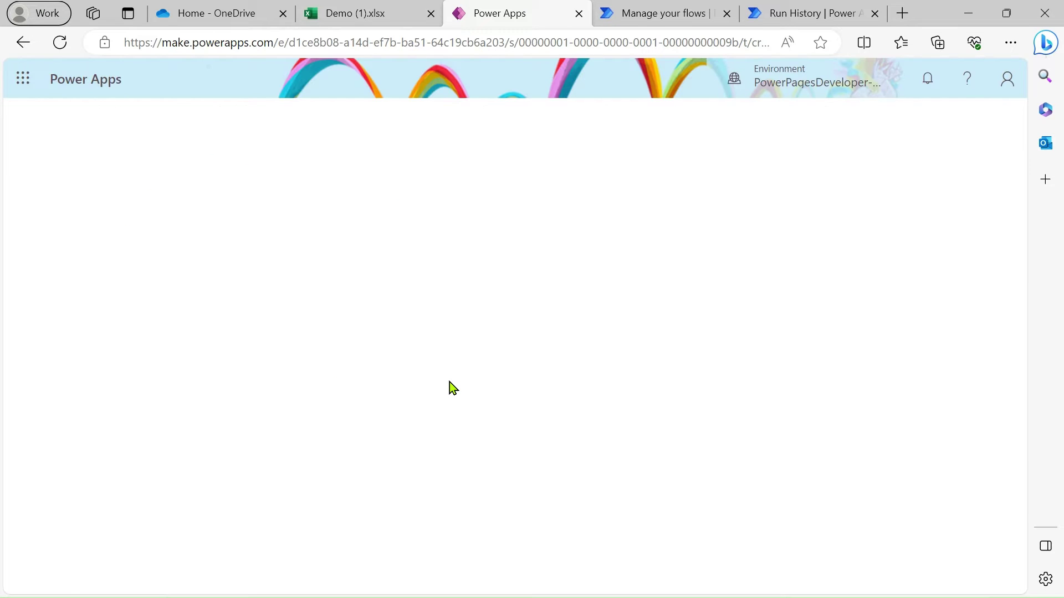
left_click(377, 14)
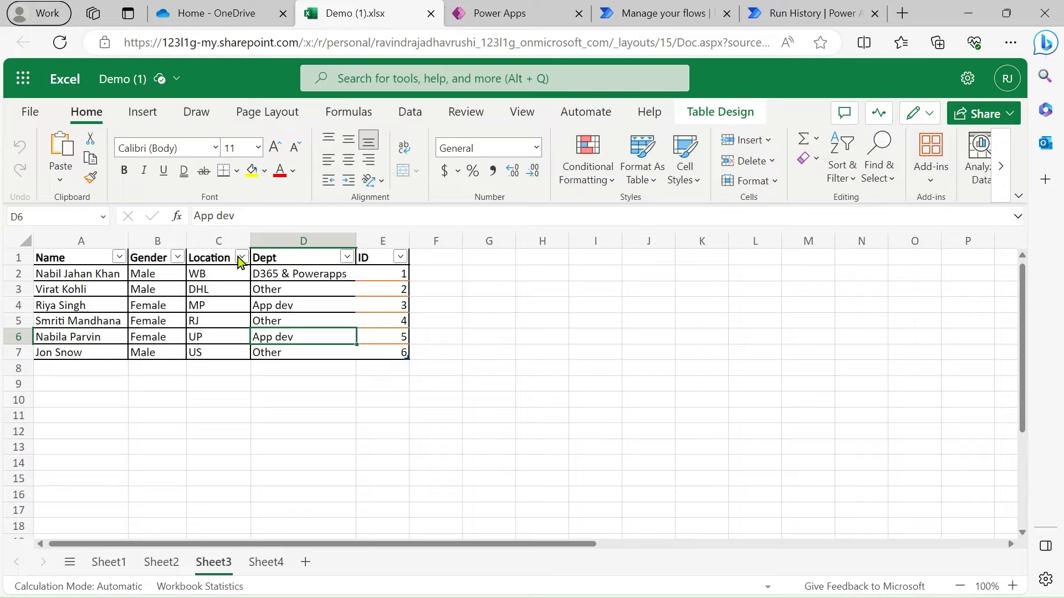
left_click(507, 12)
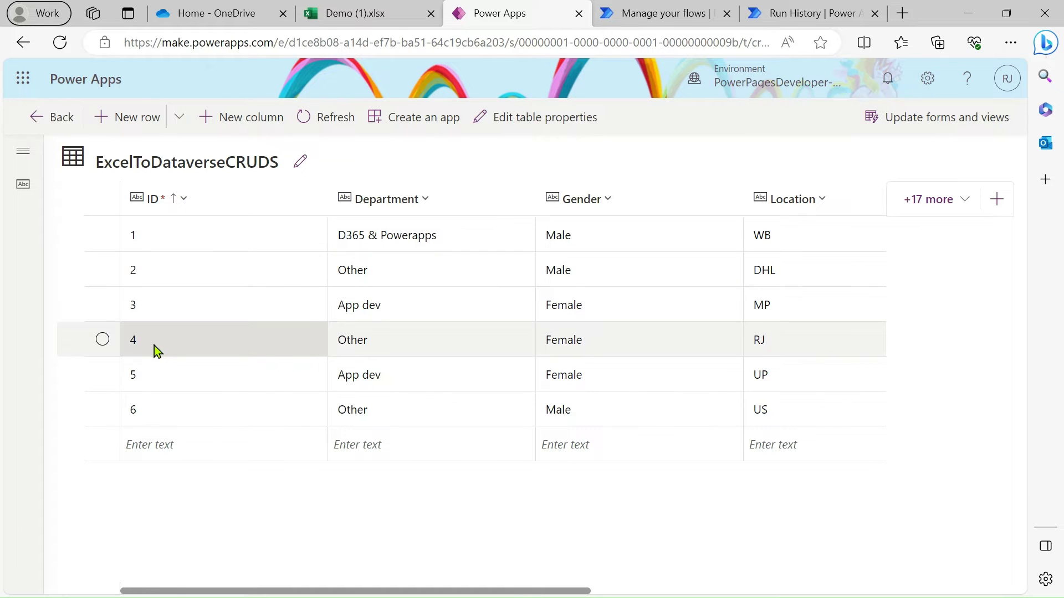
In the Power Automate run history, expand the Apply to each 2 loop and its Condition, and collapse the site navigation
left_click(783, 7)
left_click(571, 349)
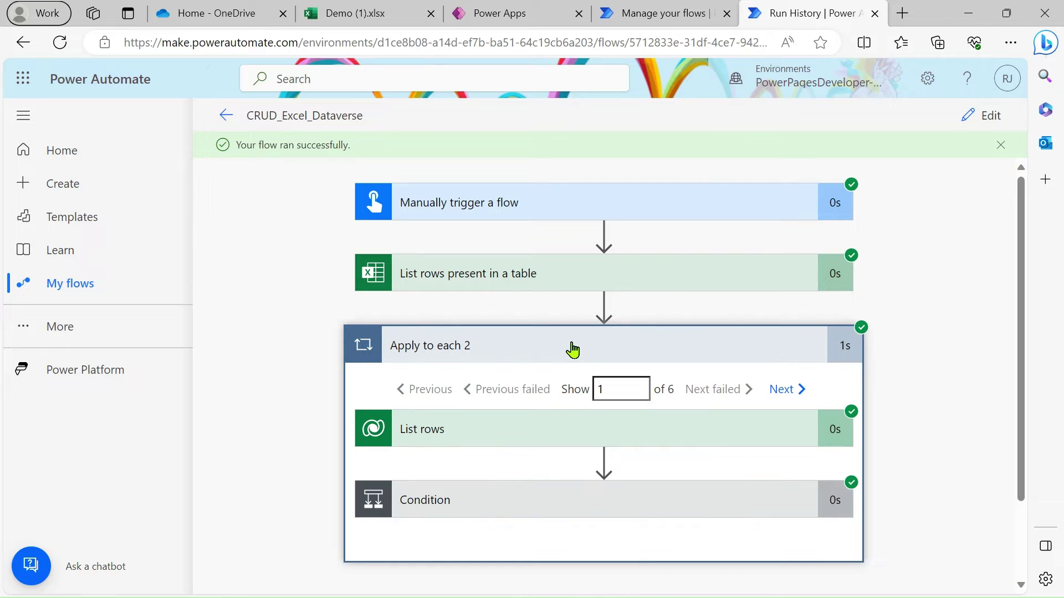
scroll(572, 349, "down", 2)
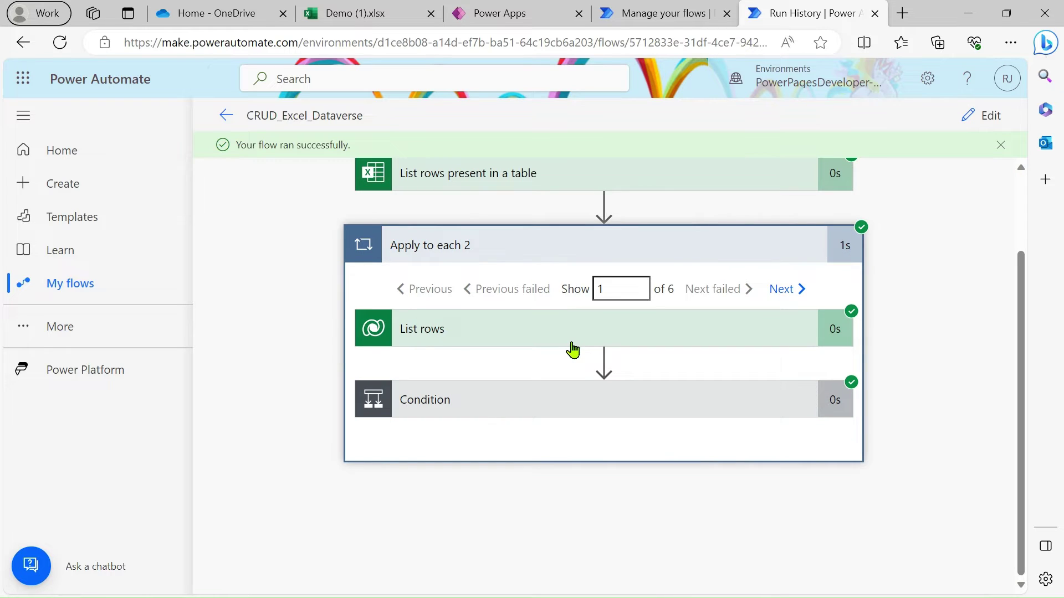
left_click(567, 407)
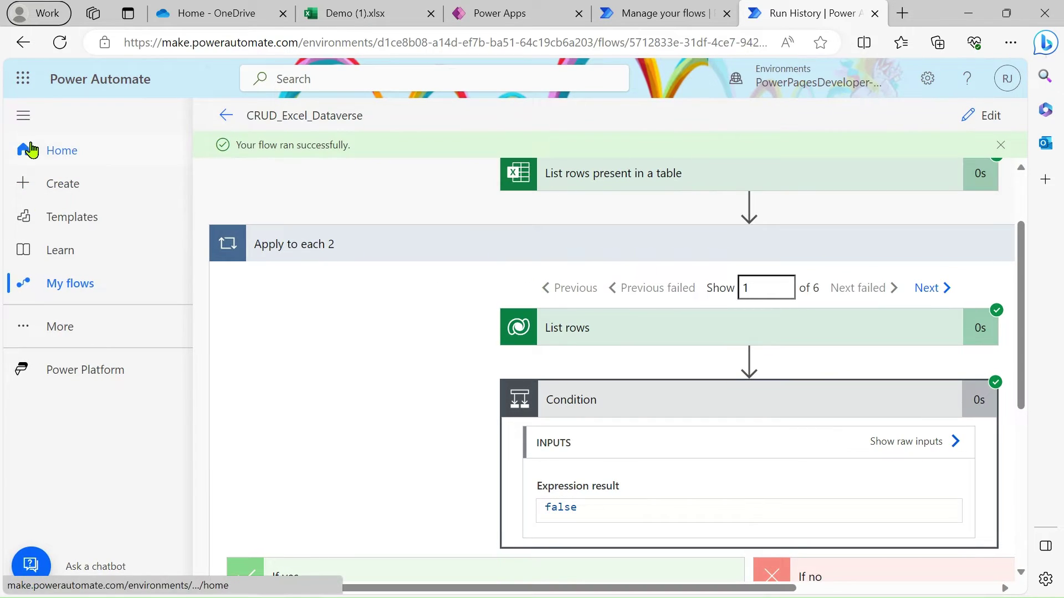
left_click(23, 115)
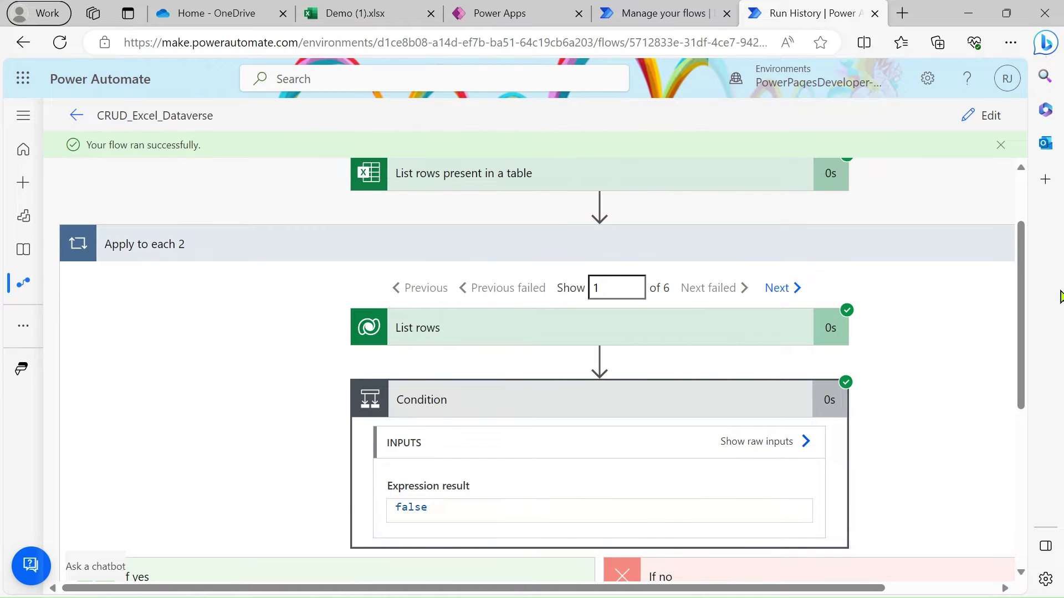
left_click(1010, 44)
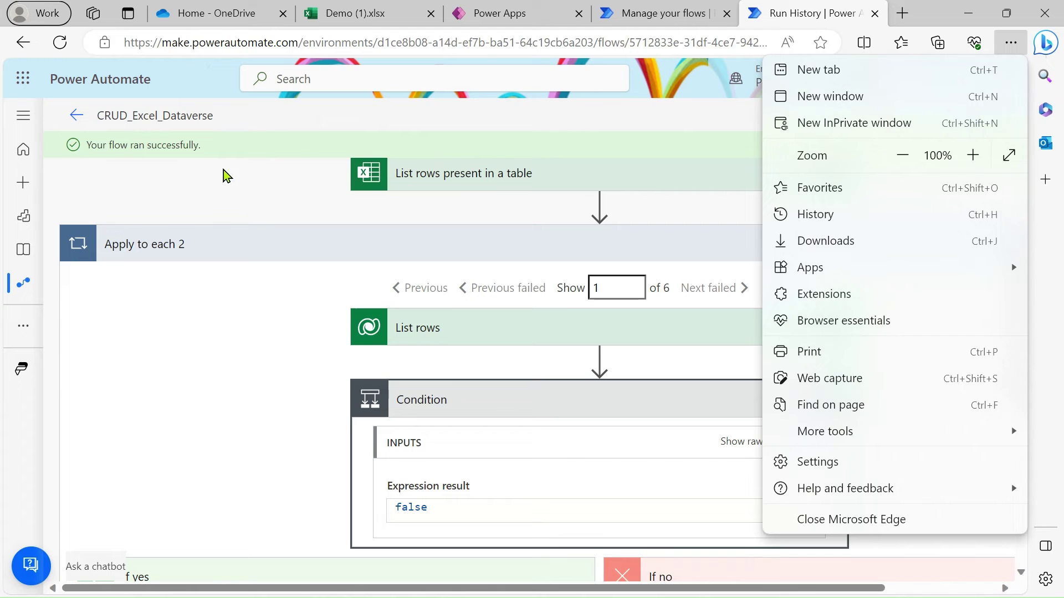
left_click(220, 219)
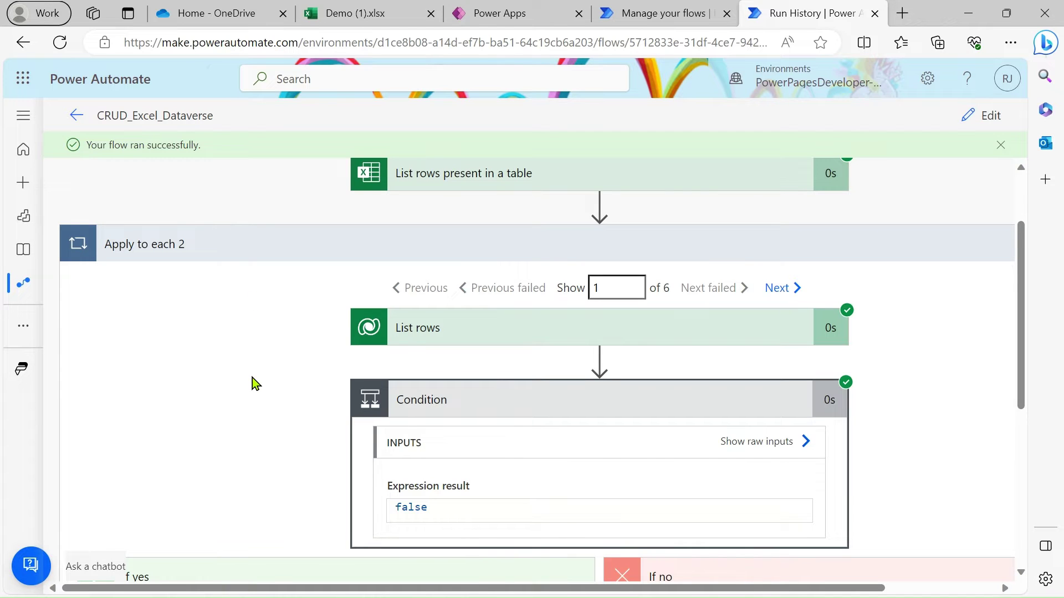
Examine the Condition's branches for the first loop iteration, including the inputs and outputs of Update a row
scroll(251, 378, "down", 1)
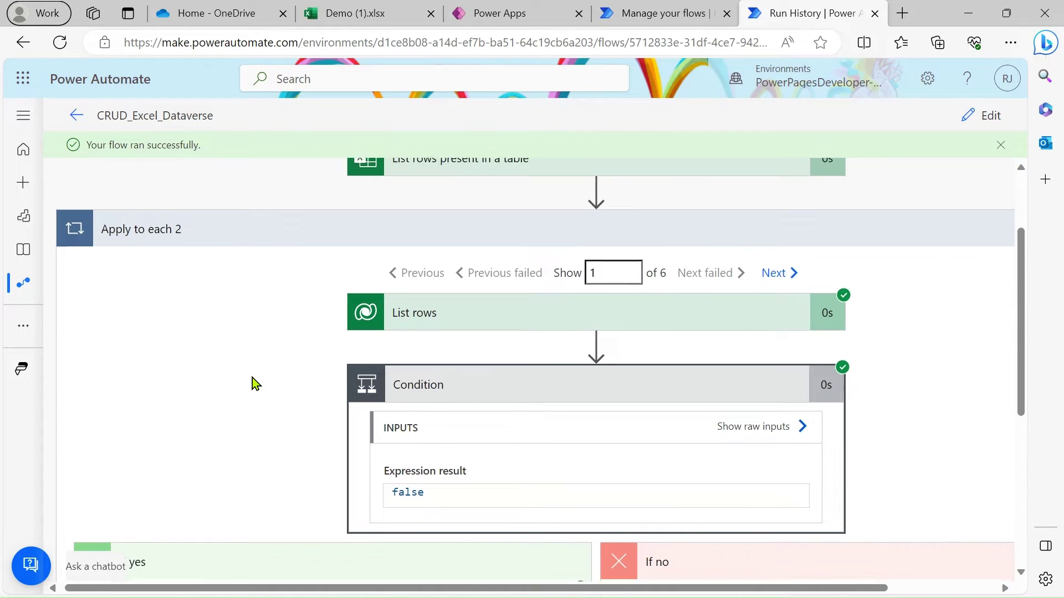
scroll(250, 365, "up", 3)
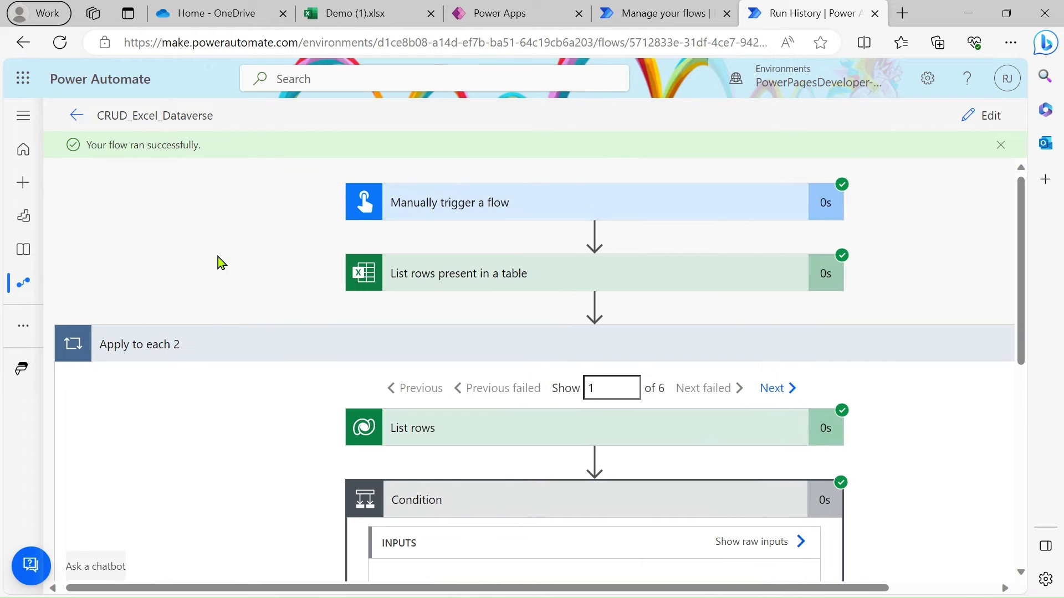
scroll(503, 470, "down", 5)
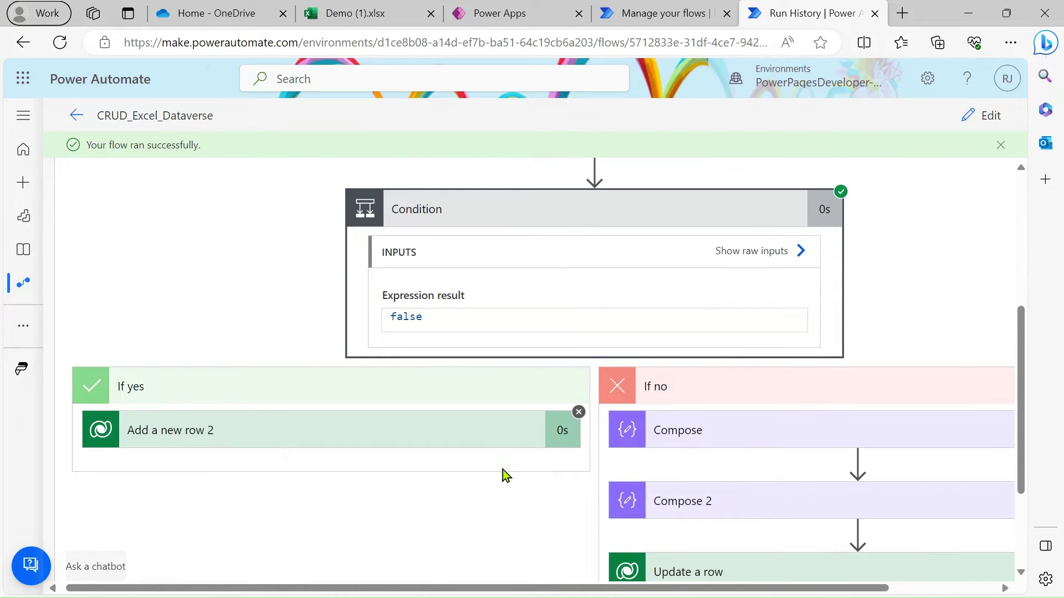
scroll(503, 470, "up", 1)
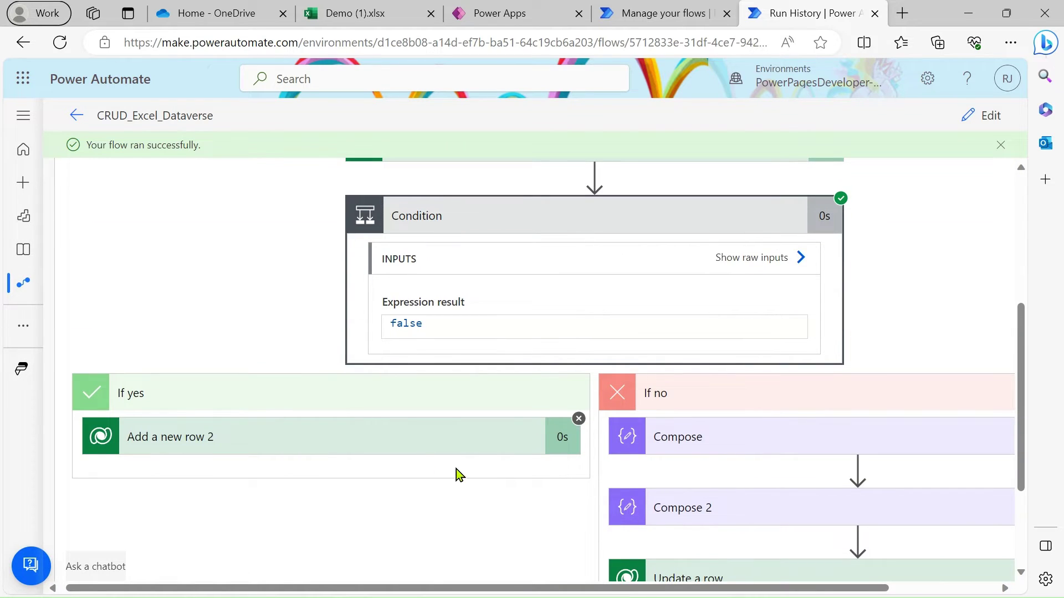
scroll(531, 288, "up", 4)
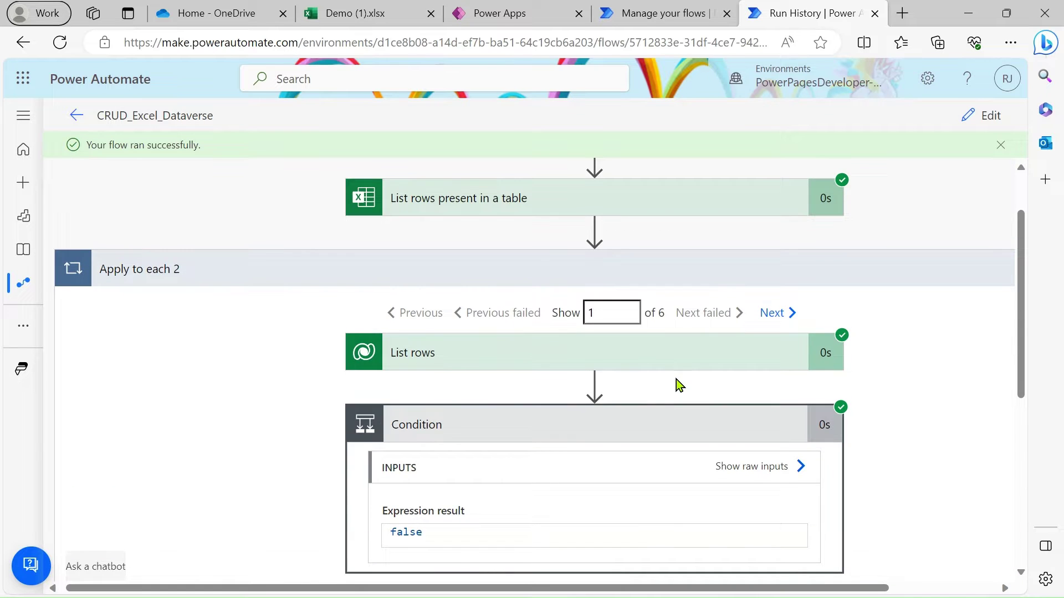
scroll(676, 379, "down", 5)
scroll(676, 380, "up", 1)
scroll(677, 386, "down", 3)
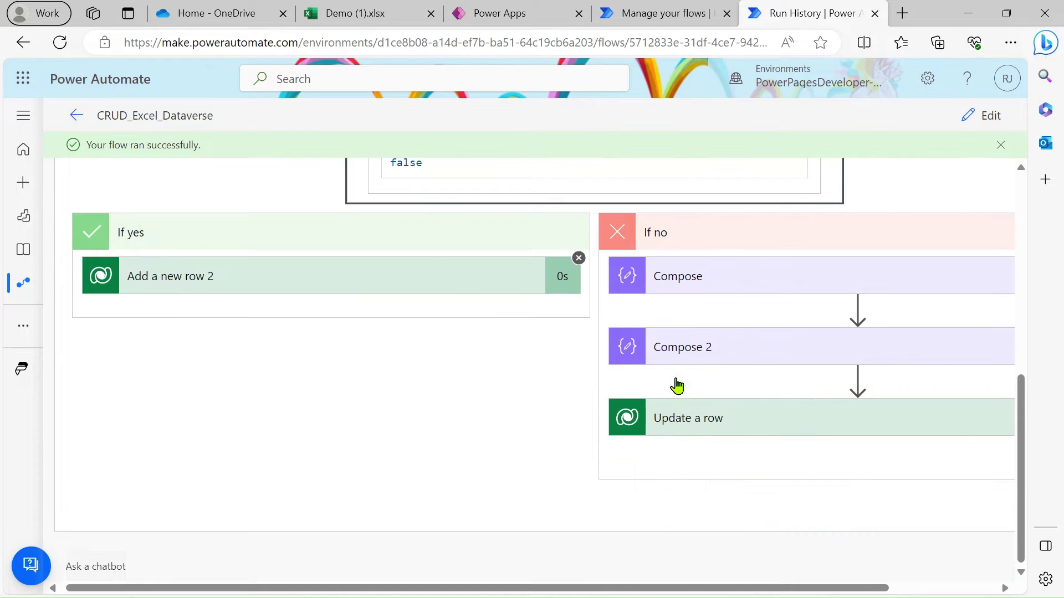
left_click(690, 432)
scroll(690, 432, "down", 5)
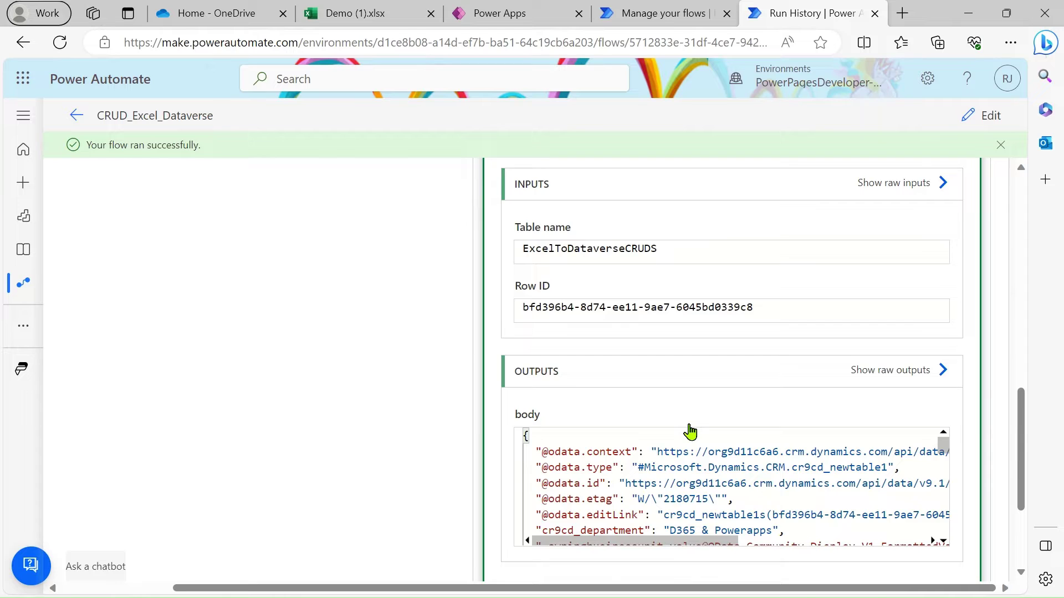
scroll(690, 432, "up", 10)
scroll(690, 433, "up", 1)
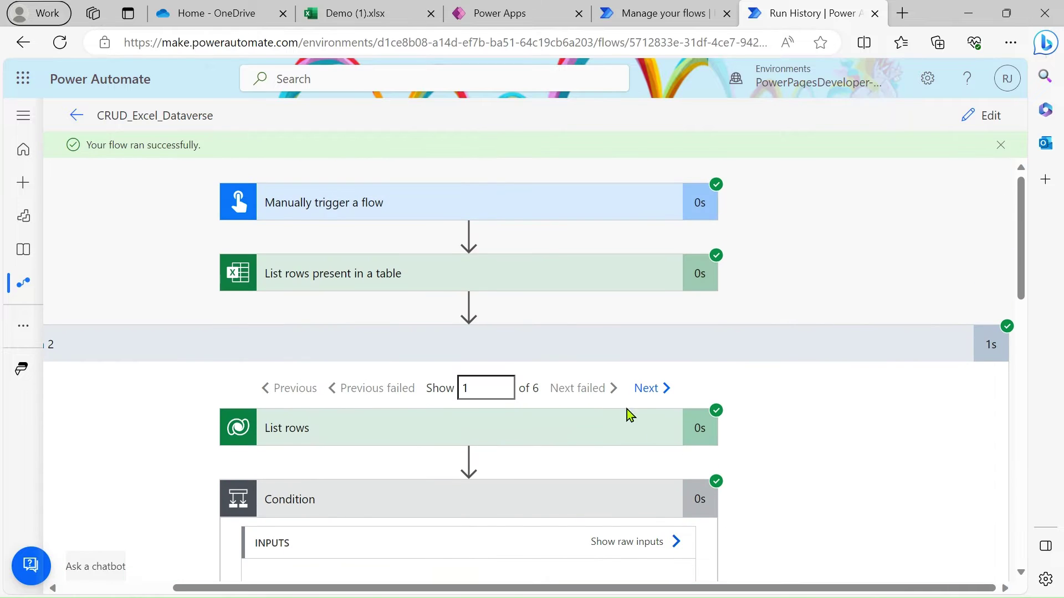
Show the second iteration of Apply to each 2 and examine its Condition result and If yes branch
left_click(647, 389)
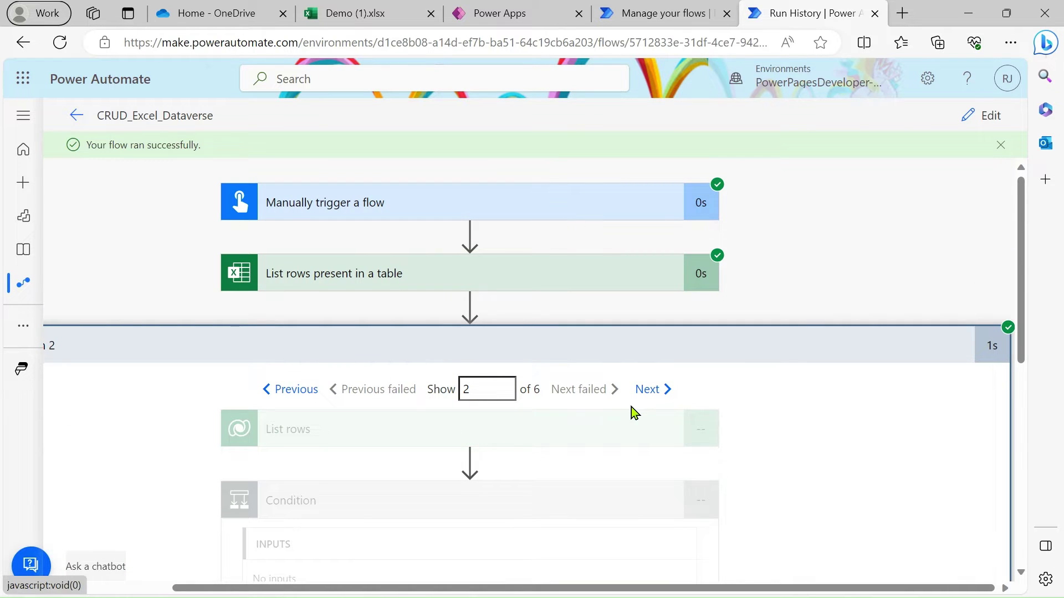
scroll(630, 406, "down", 1)
scroll(630, 407, "down", 4)
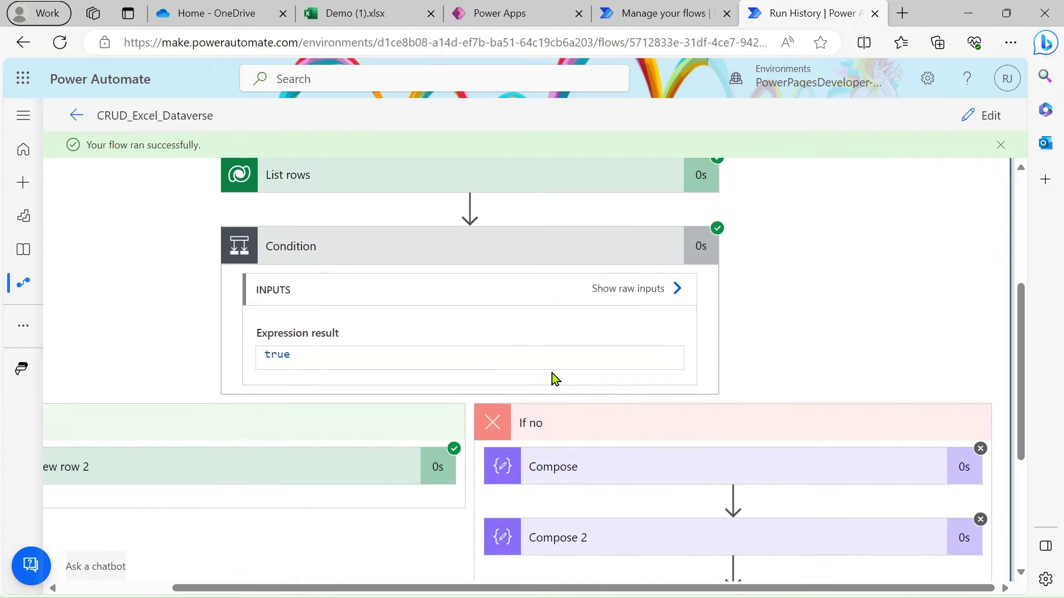
scroll(375, 446, "left", 2)
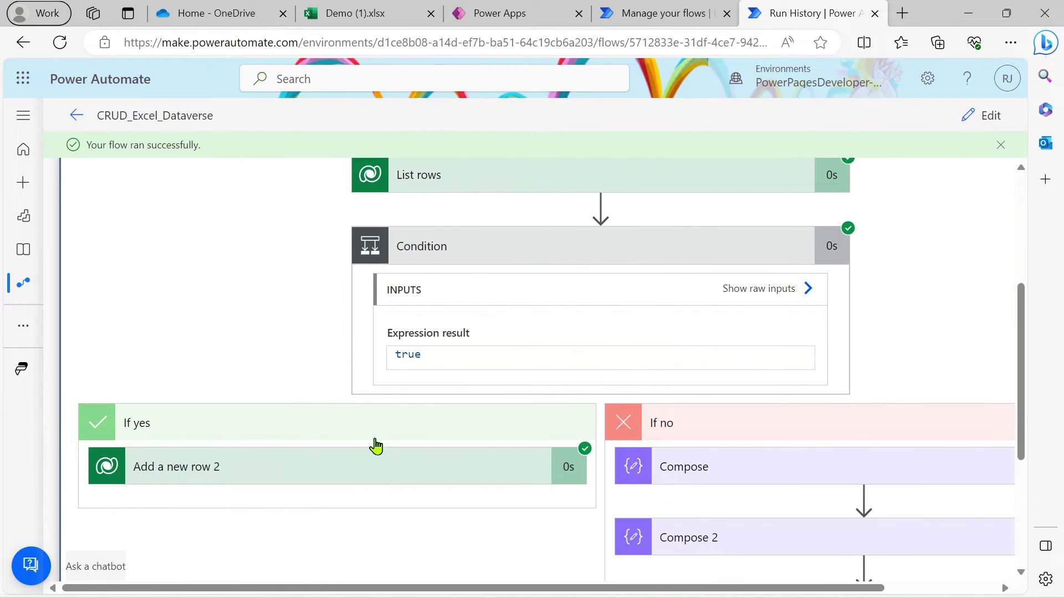
Expand Add a new row 2 in the If yes branch and examine its inputs for the second iteration
left_click(346, 472)
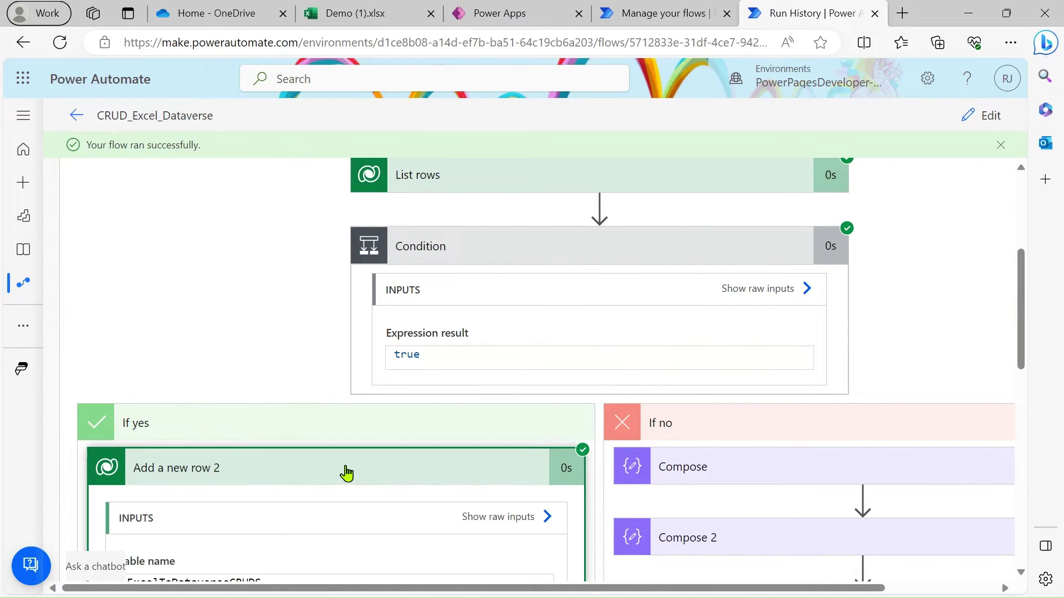
scroll(268, 492, "down", 6)
scroll(620, 387, "up", 11)
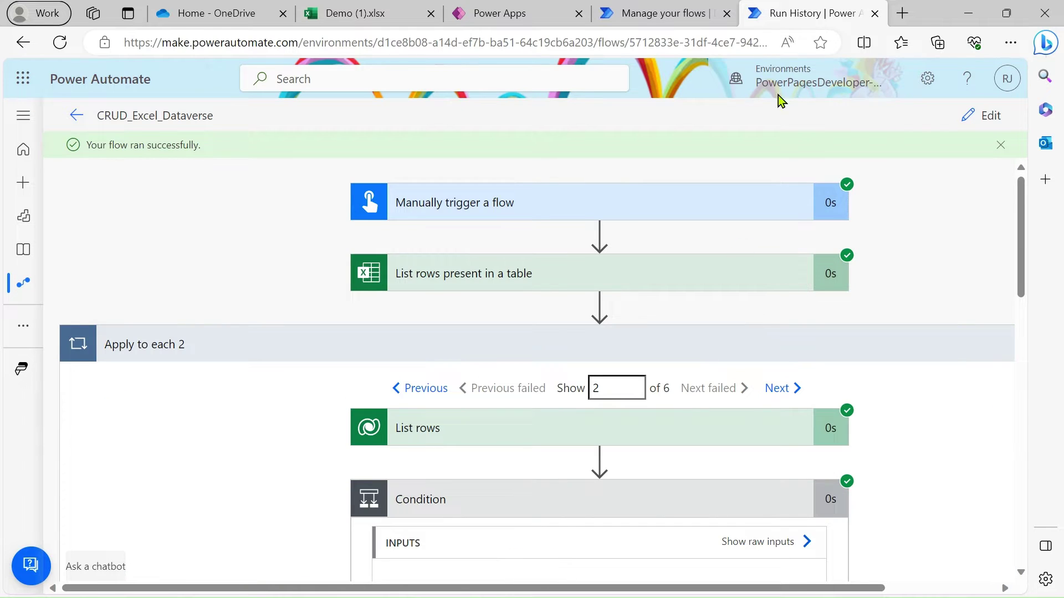
Dismiss the run notification and open the flow for editing, with the manual trigger and List rows present in a table expanded
left_click(995, 146)
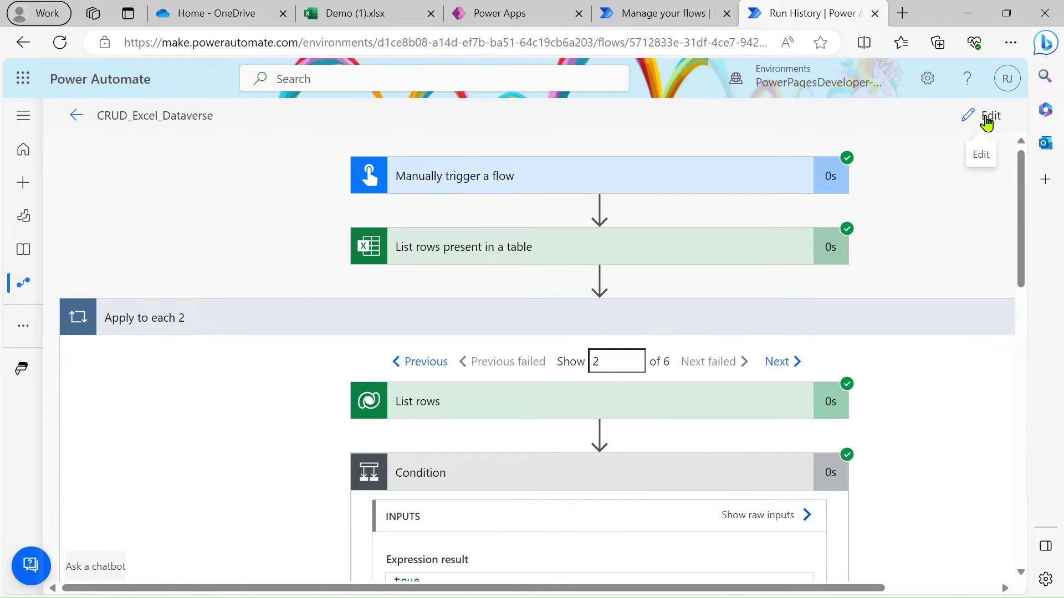
left_click(987, 123)
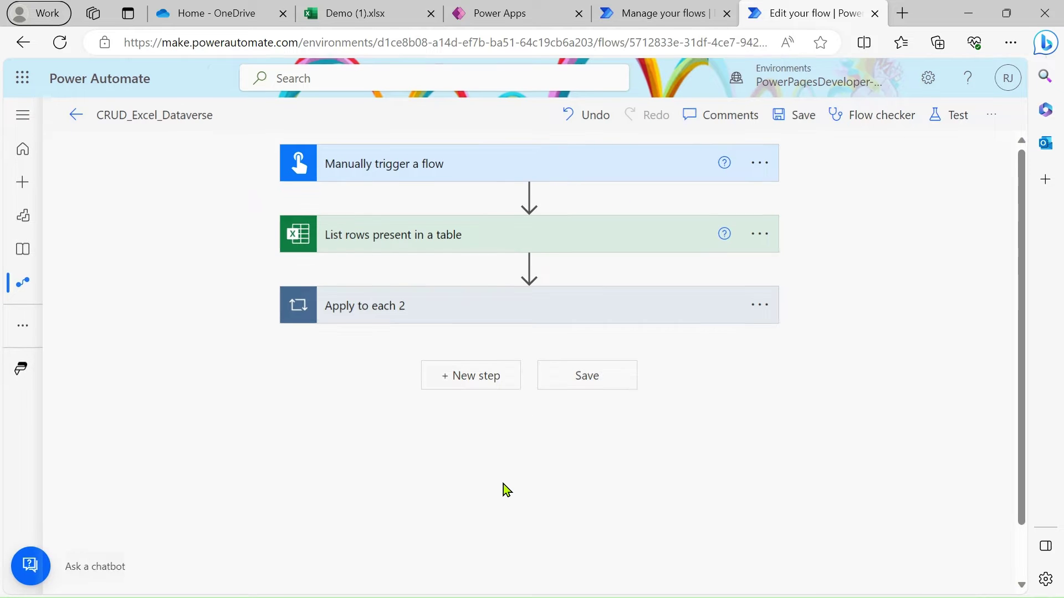
left_click(571, 155)
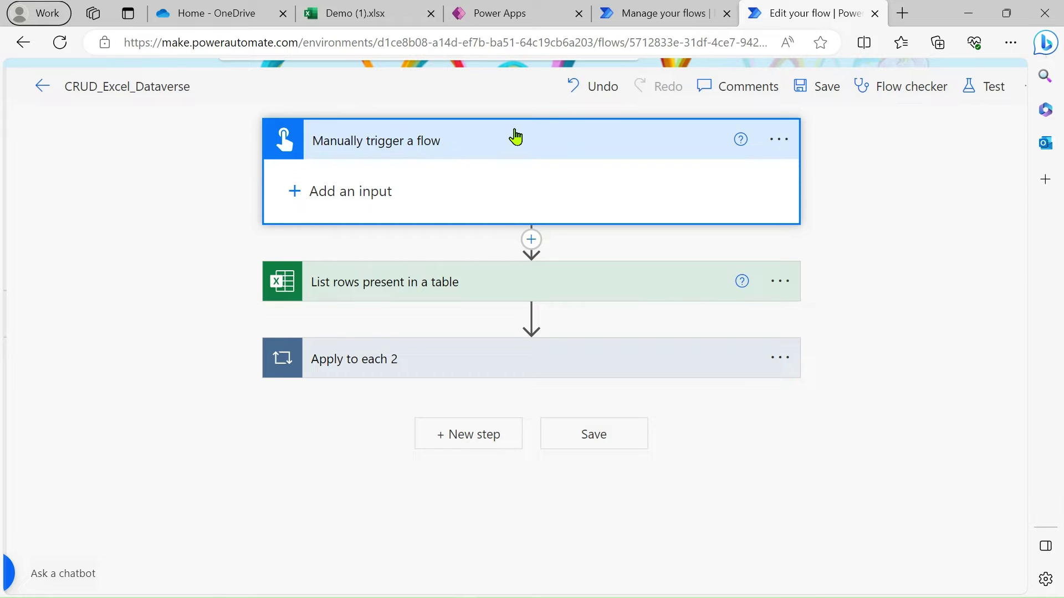
left_click(526, 292)
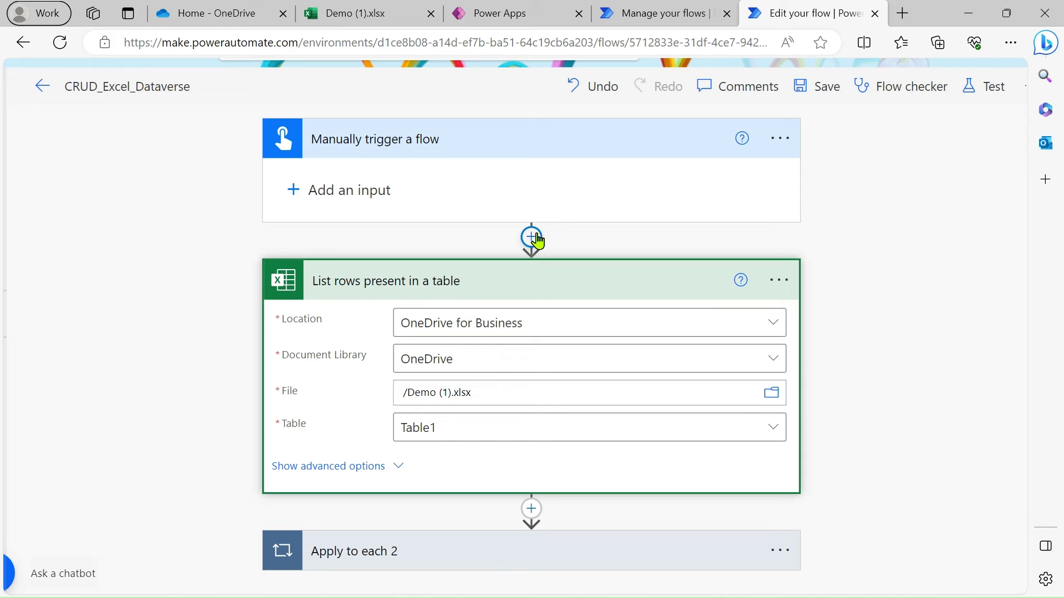
left_click(531, 238)
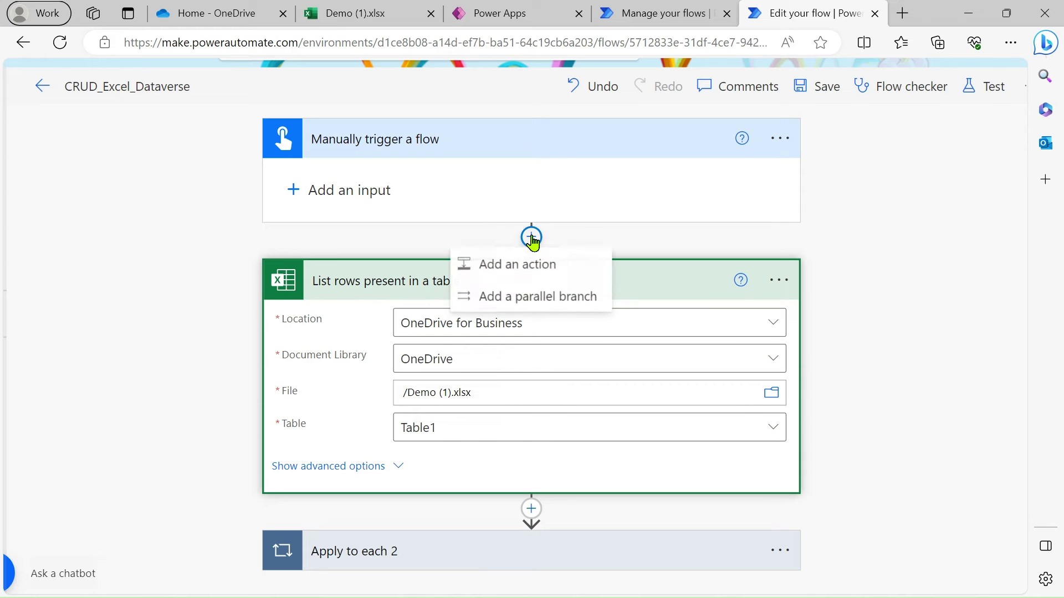
left_click(526, 274)
type("list row ")
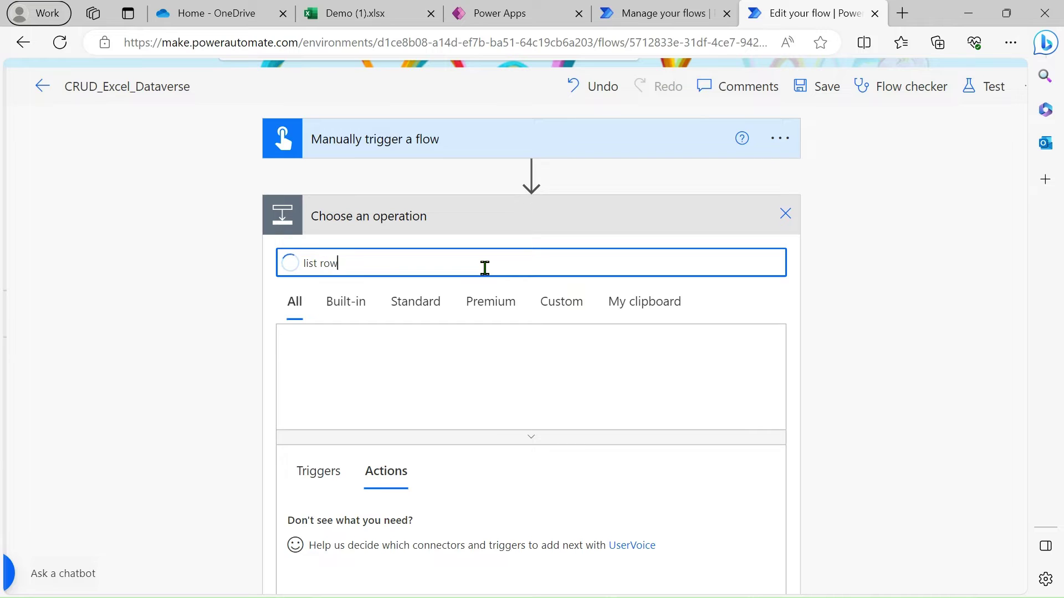
type("pre")
scroll(485, 269, "down", 3)
scroll(440, 178, "up", 1)
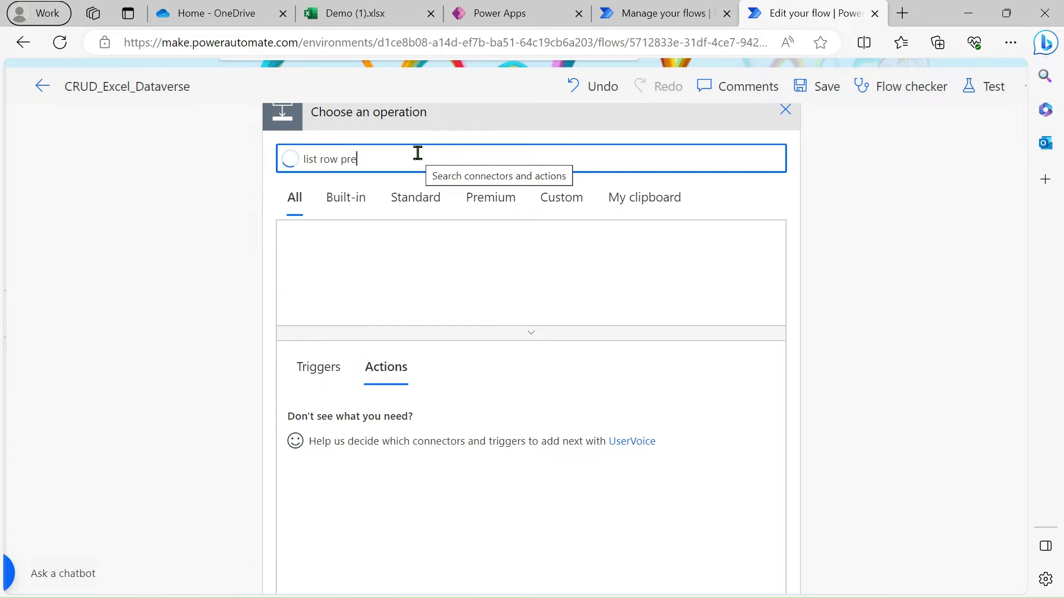
key("BackSpace")
key("BackSpace")
key("BackSpace")
key("BackSpace")
key("BackSpace")
key("BackSpace")
key("BackSpace")
key("BackSpace")
key("BackSpace")
key("BackSpace")
key("BackSpace")
key("BackSpace")
type("excel")
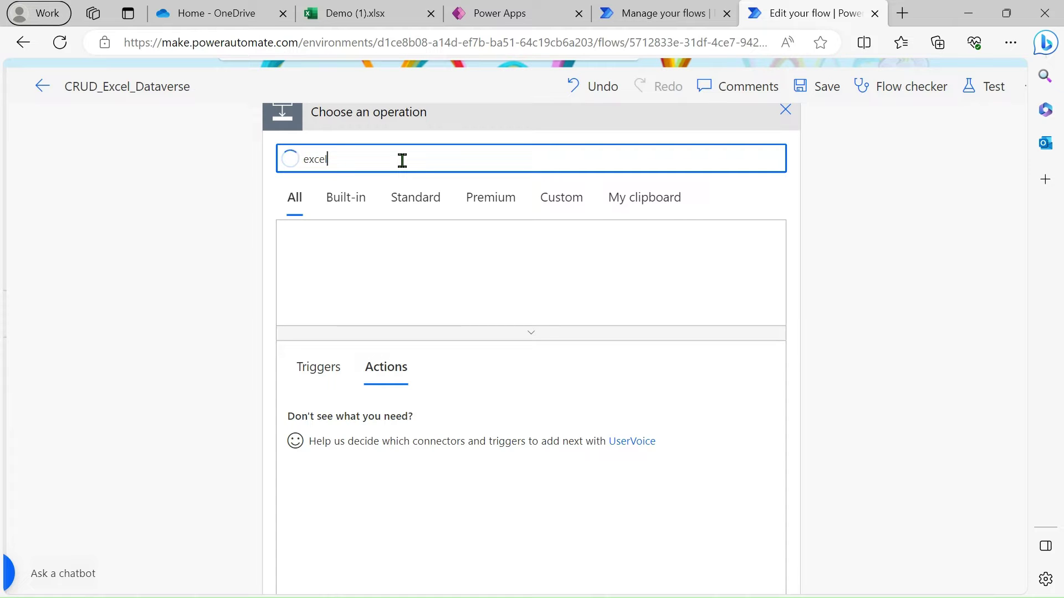
scroll(438, 427, "down", 1)
scroll(438, 427, "up", 2)
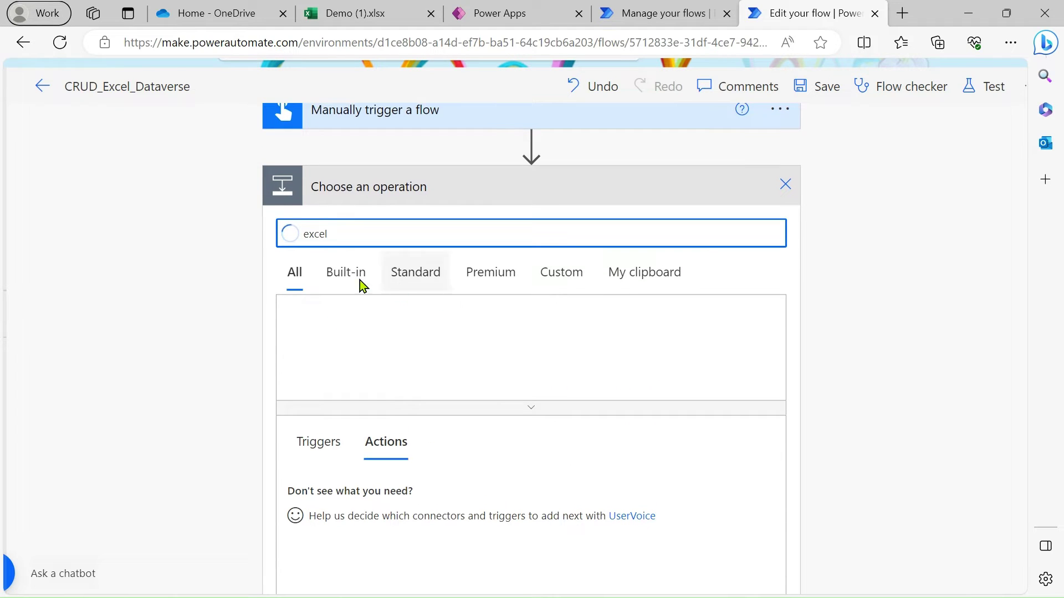
scroll(454, 416, "down", 1)
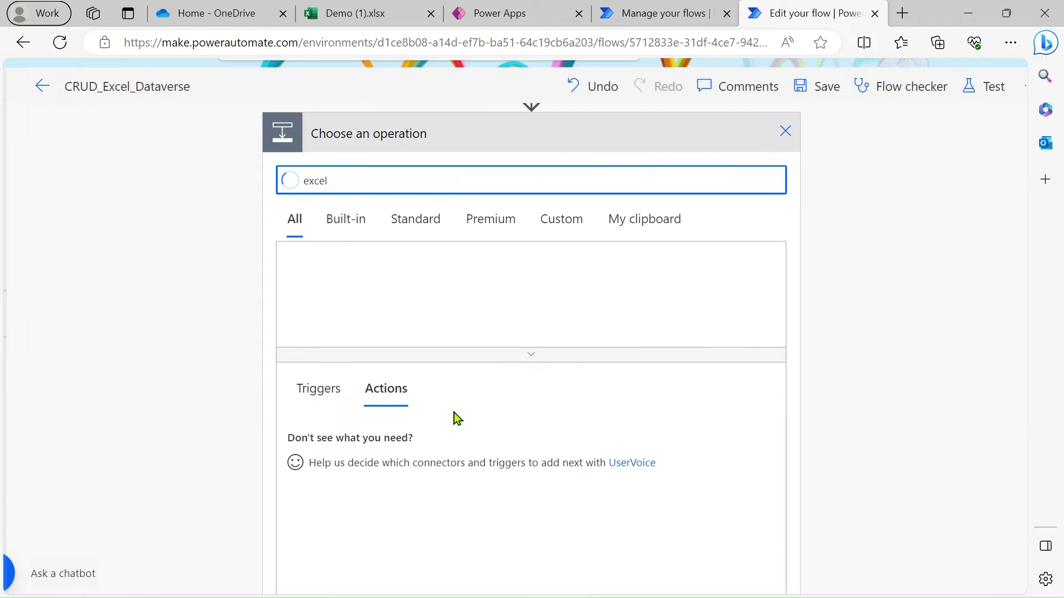
left_click(318, 301)
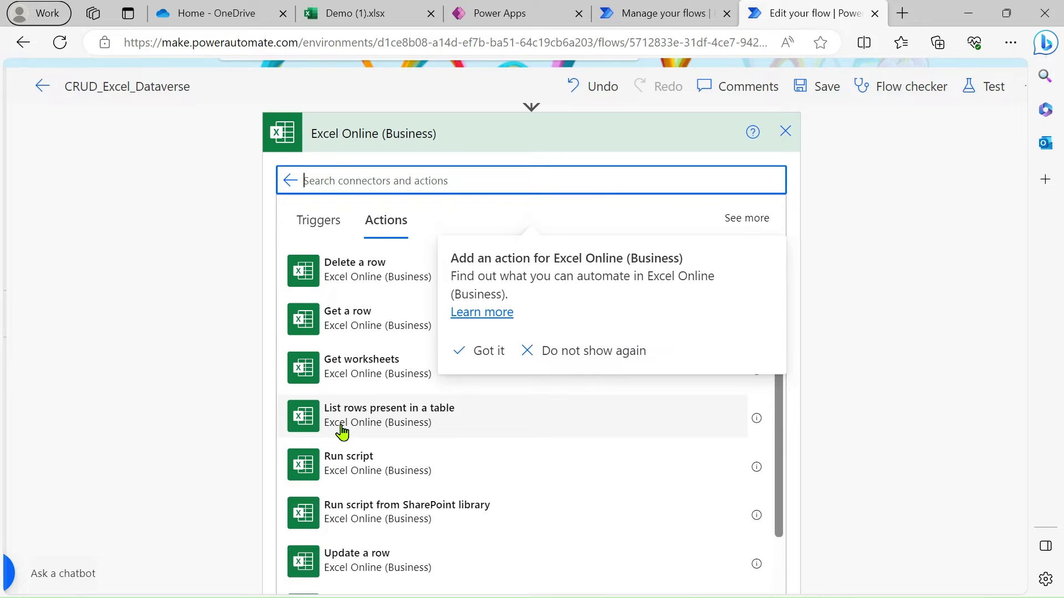
left_click(552, 350)
left_click(786, 135)
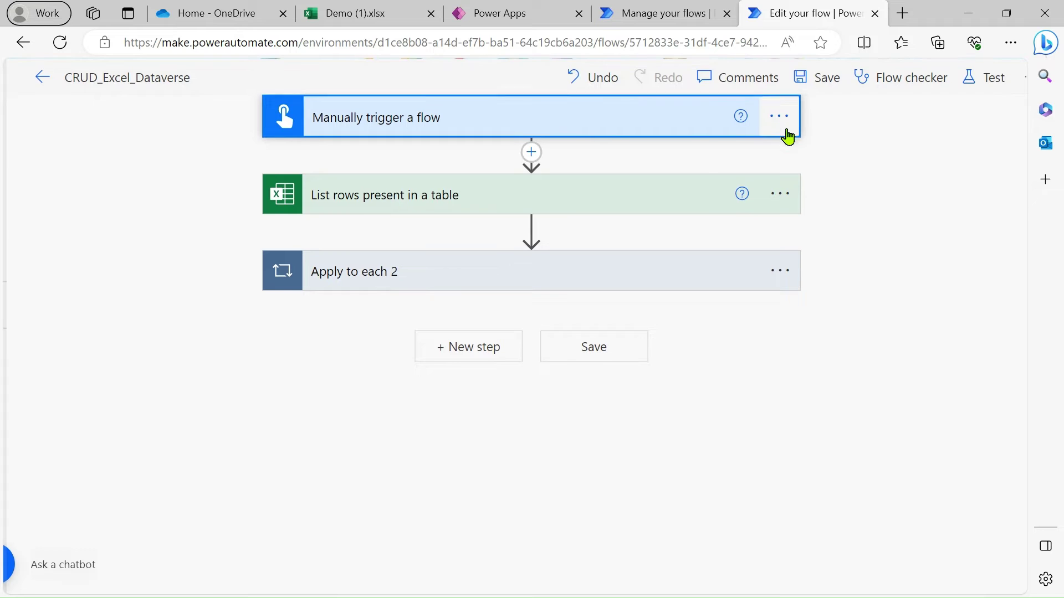
Expand List rows present in a table and examine its file, table and advanced options
left_click(506, 200)
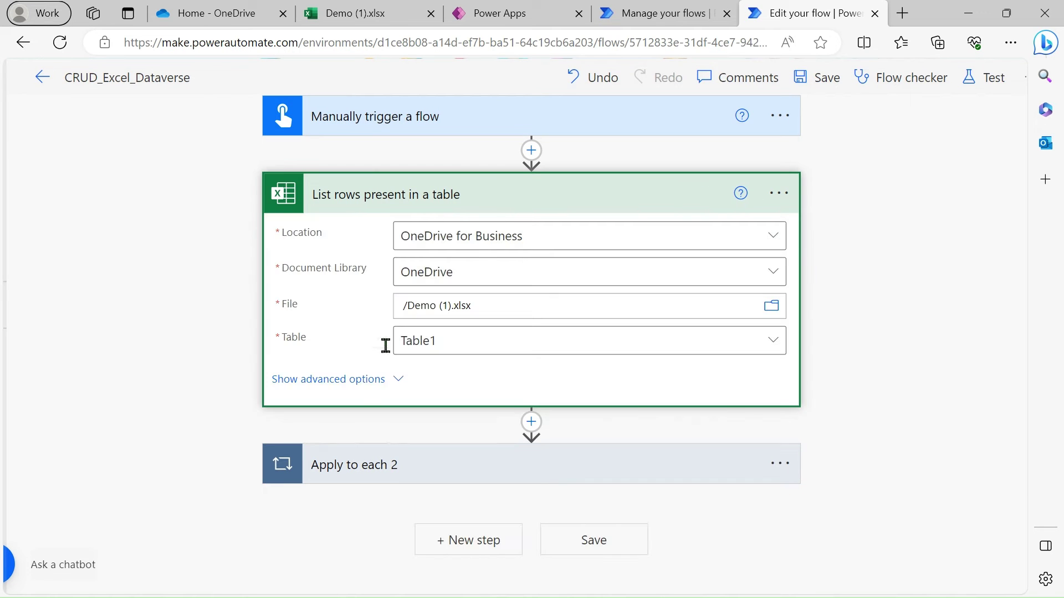
left_click(357, 385)
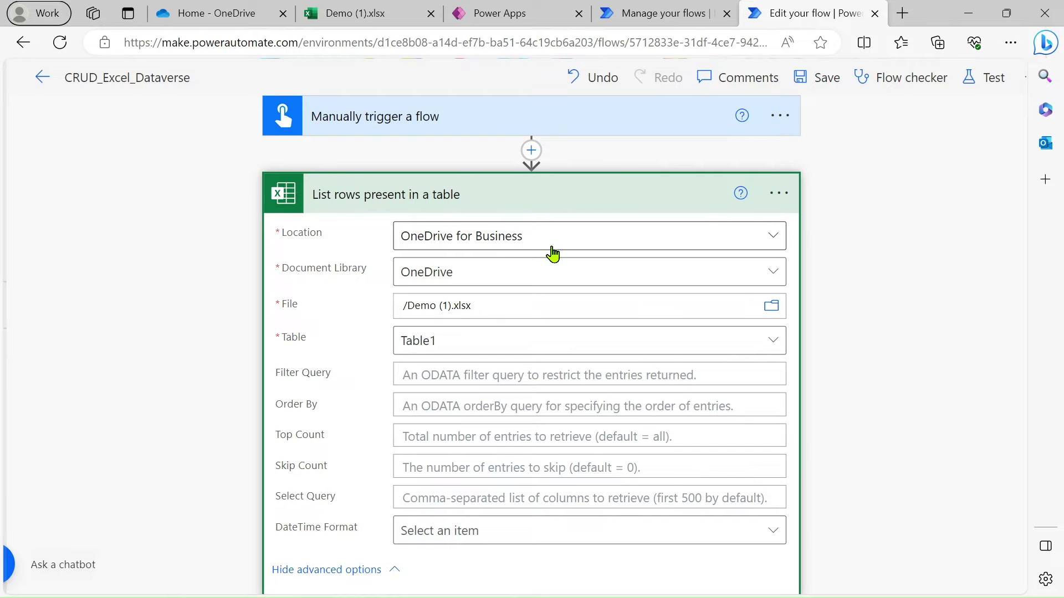
scroll(553, 253, "down", 1)
scroll(494, 226, "down", 1)
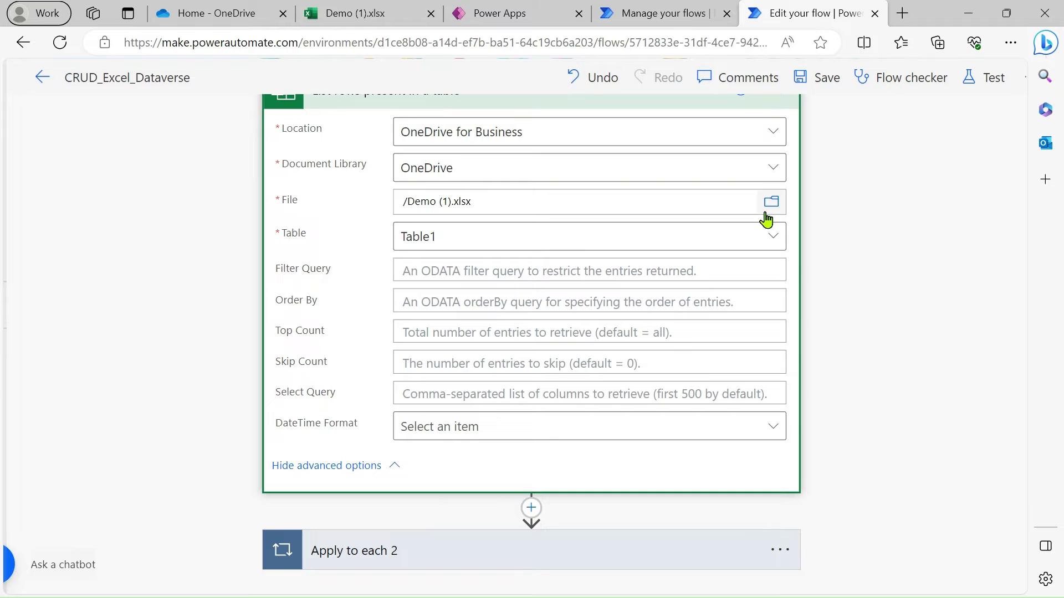
scroll(576, 199, "up", 1)
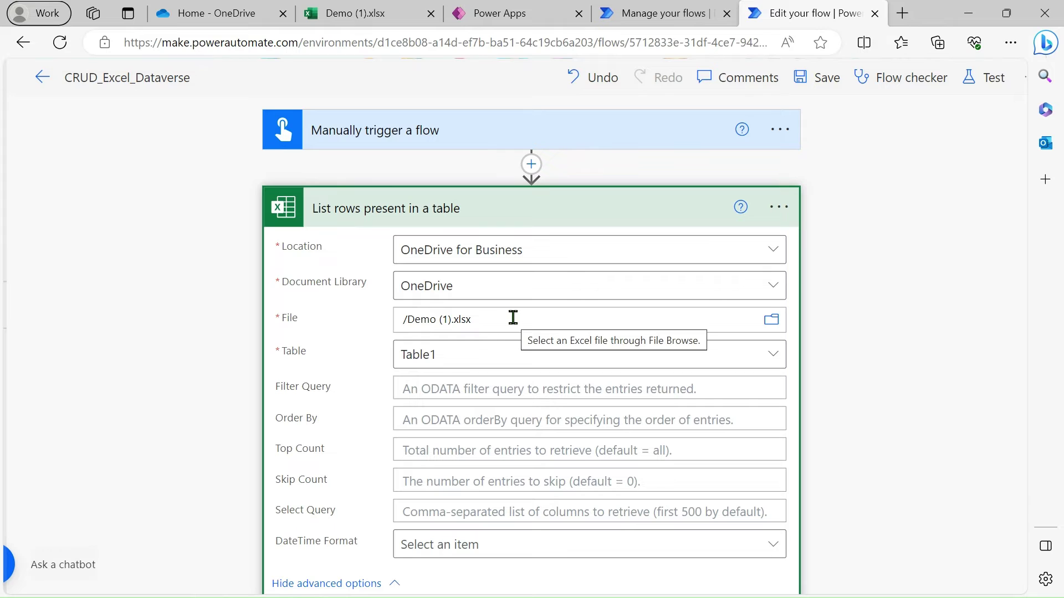
scroll(513, 317, "down", 1)
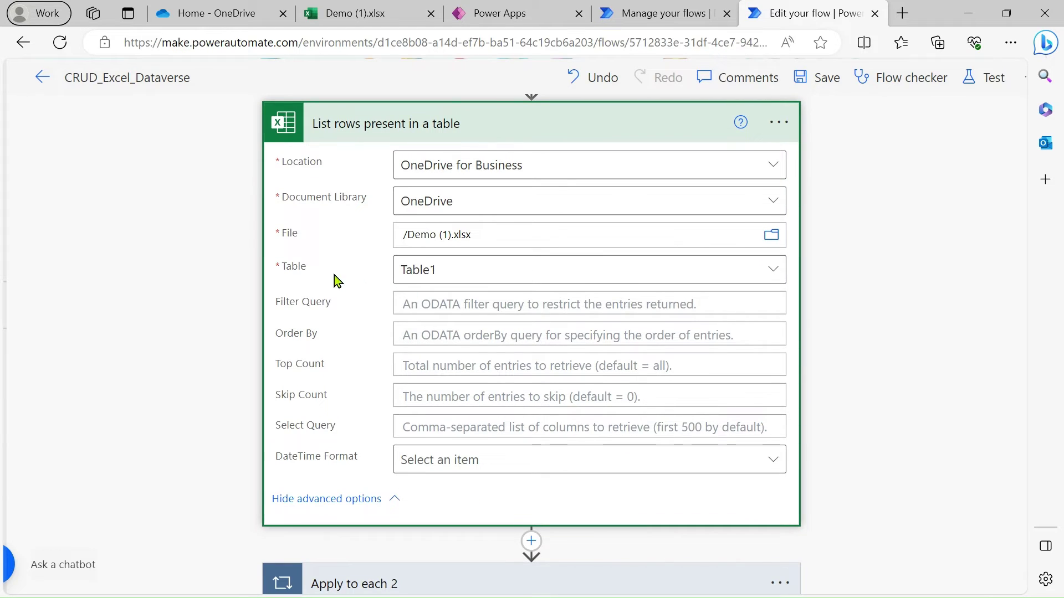
scroll(475, 352, "down", 1)
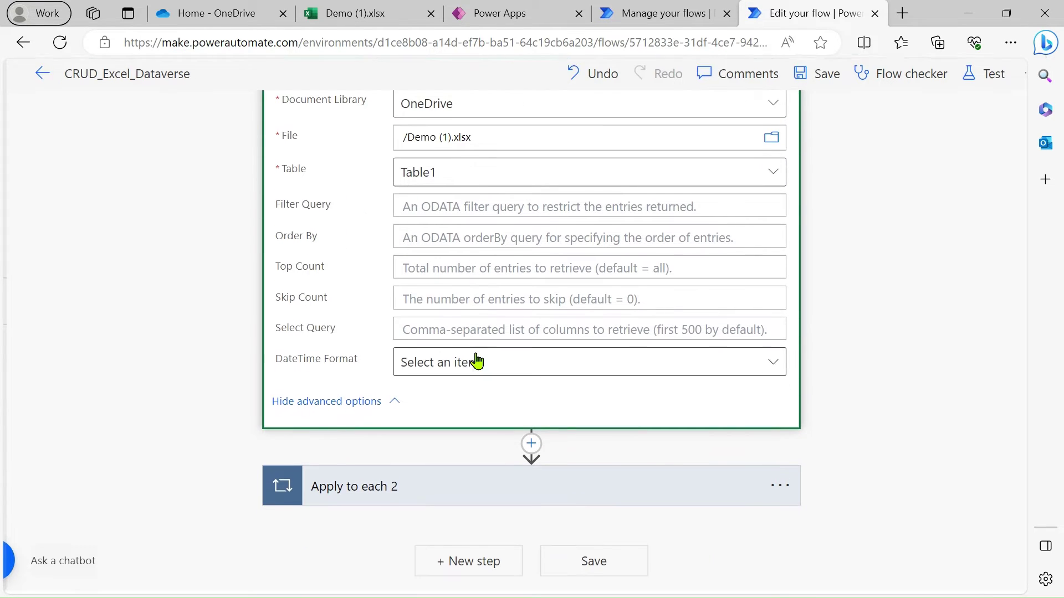
Expand the Apply to each 2 loop with its Dataverse List rows action, and review the Excel action that feeds it
left_click(445, 506)
scroll(445, 506, "down", 2)
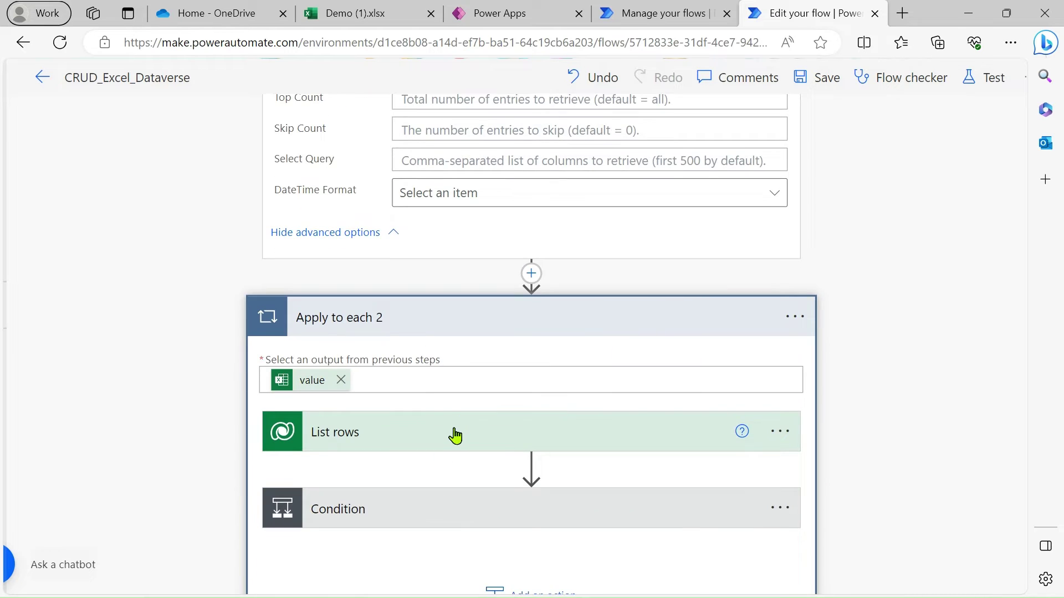
left_click(454, 436)
scroll(454, 435, "up", 3)
scroll(361, 194, "up", 1)
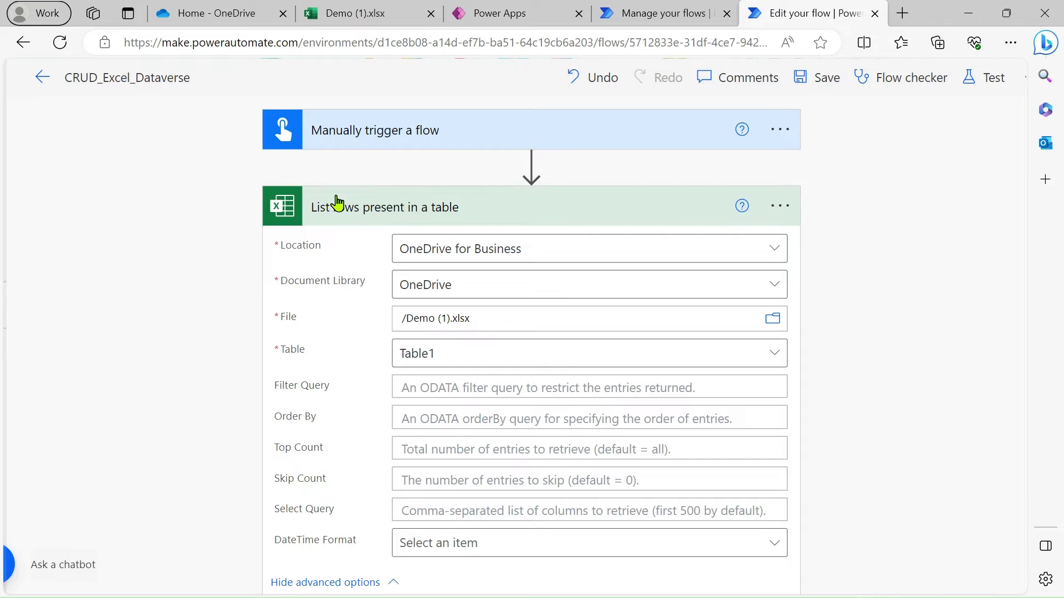
scroll(478, 405, "down", 1)
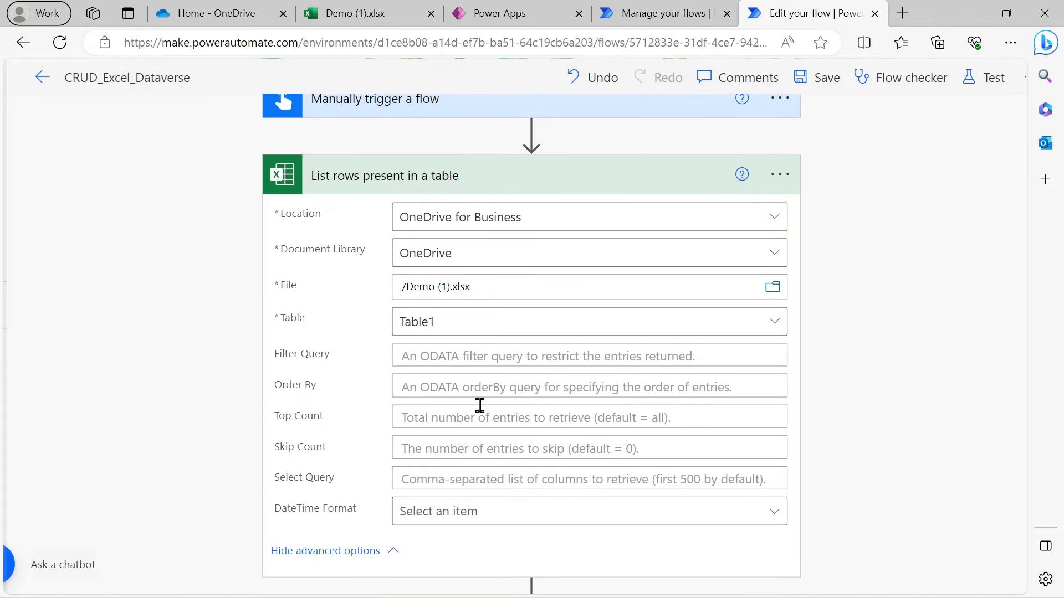
Check the source rows in the Demo (1).xlsx sheet and show the advanced options of the flow's Dataverse List rows action
left_click(342, 10)
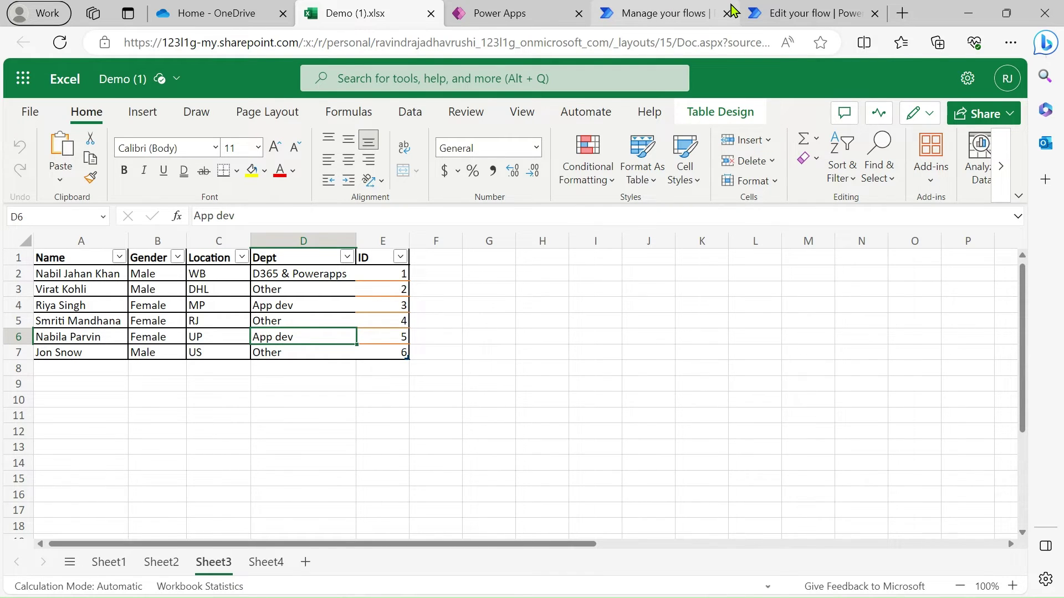
left_click(794, 9)
scroll(461, 347, "down", 4)
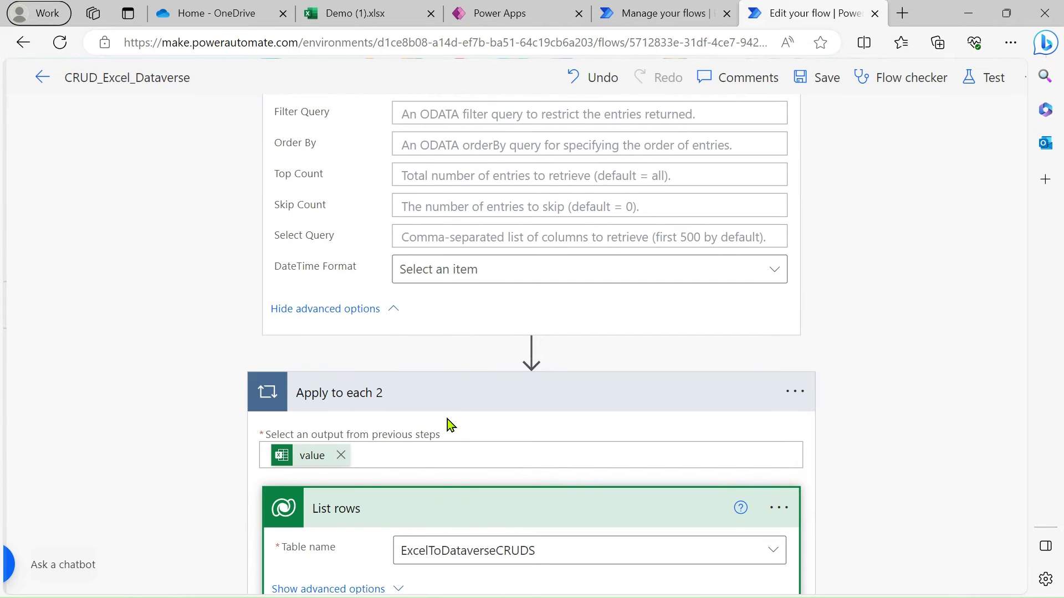
scroll(447, 420, "down", 1)
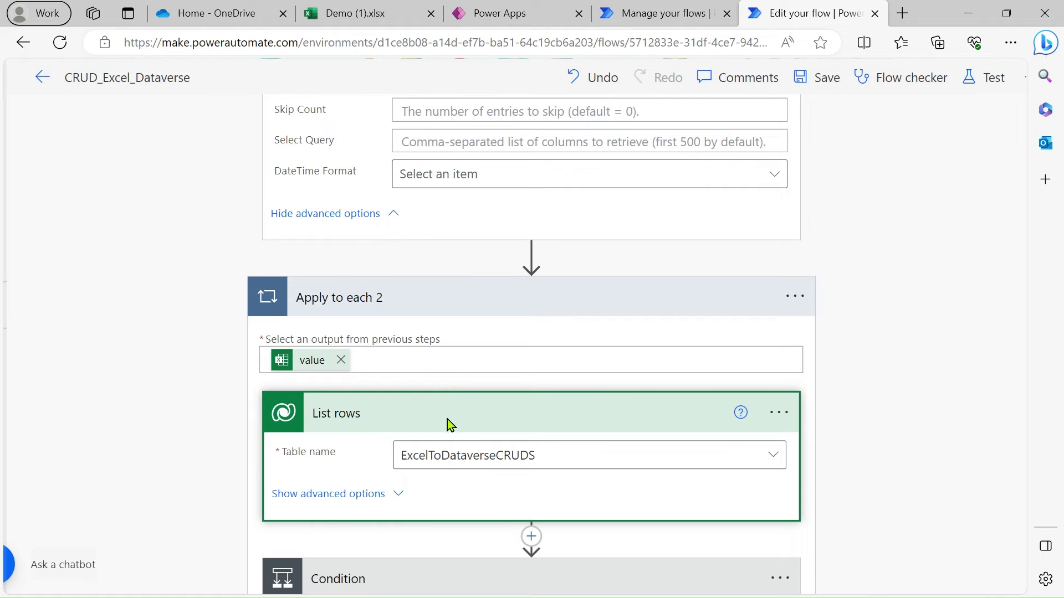
left_click(373, 490)
scroll(424, 324, "up", 1)
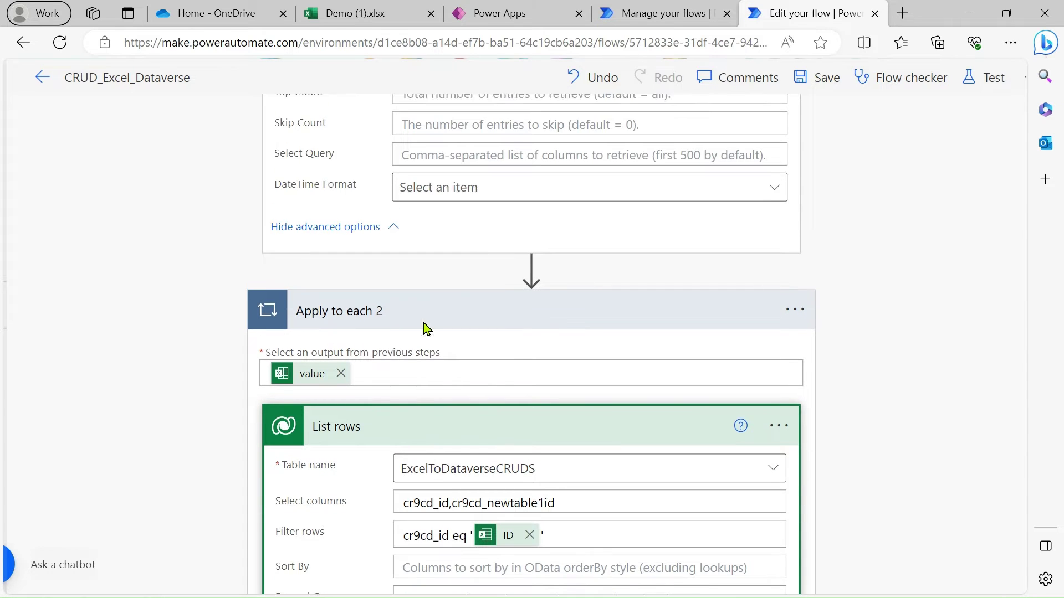
Compare the Excel sheet with the Dataverse table in Power Apps and examine the Select columns and Filter rows settings of List rows
left_click(360, 13)
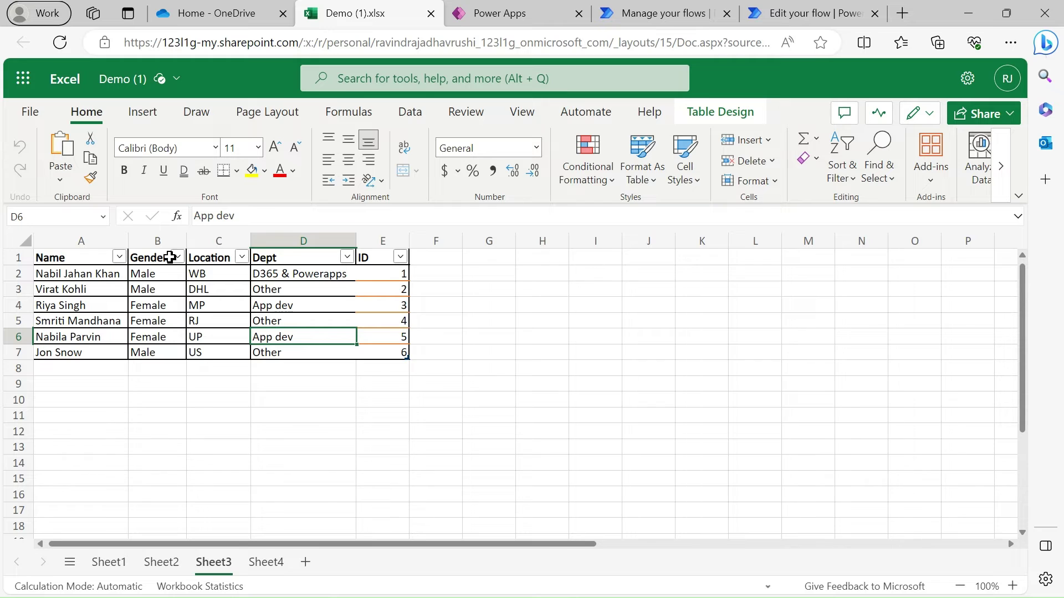
left_click(476, 12)
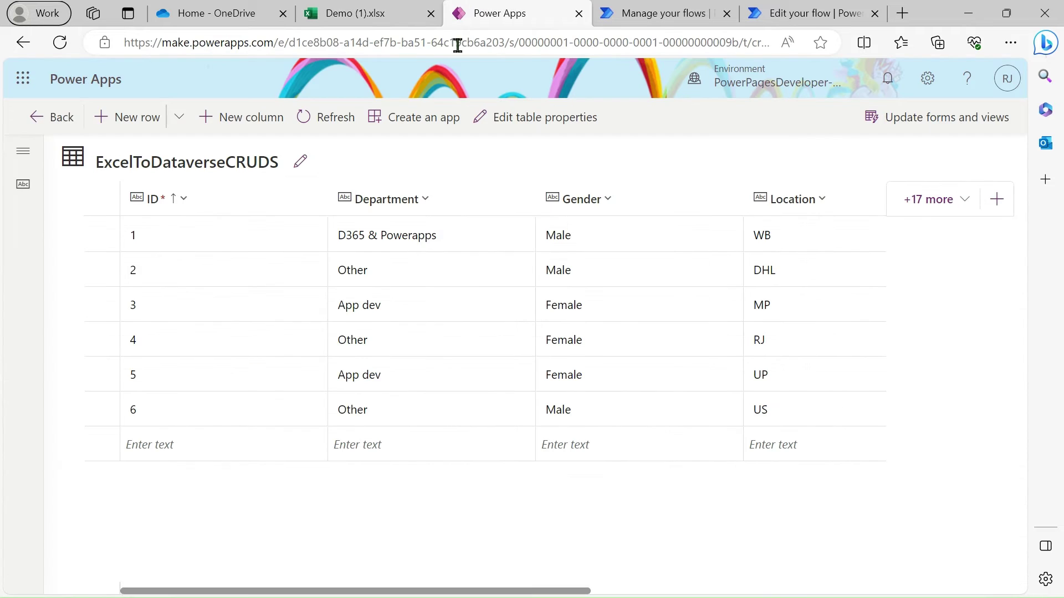
left_click(798, 12)
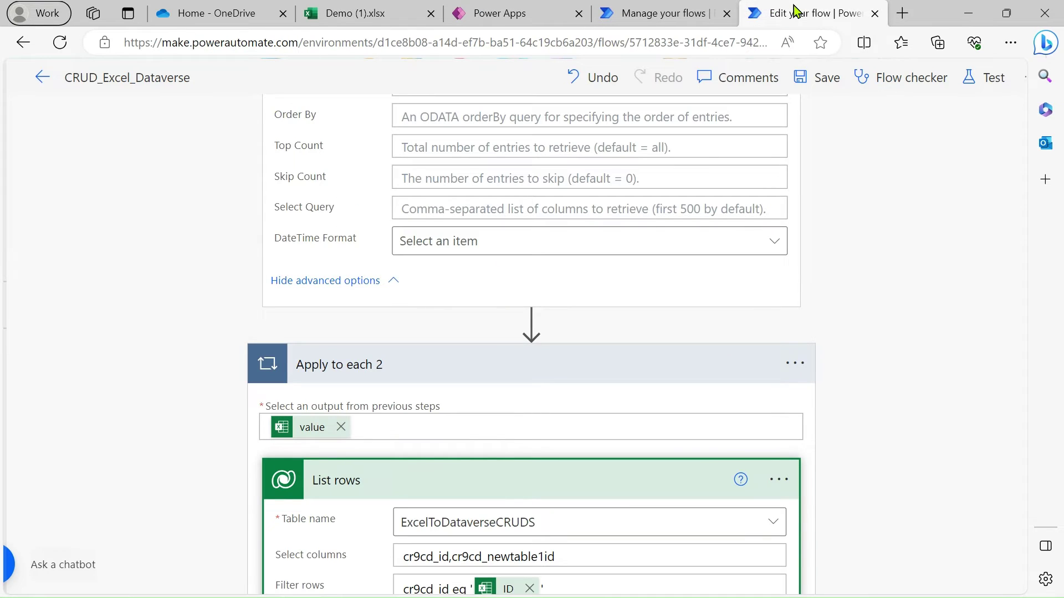
scroll(469, 430, "down", 2)
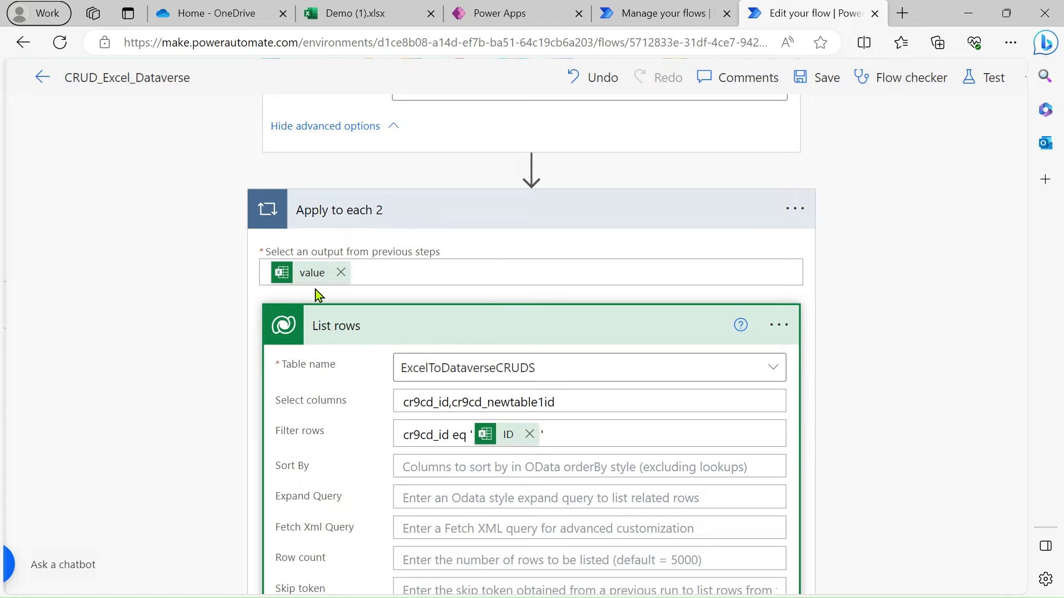
scroll(439, 342, "down", 2)
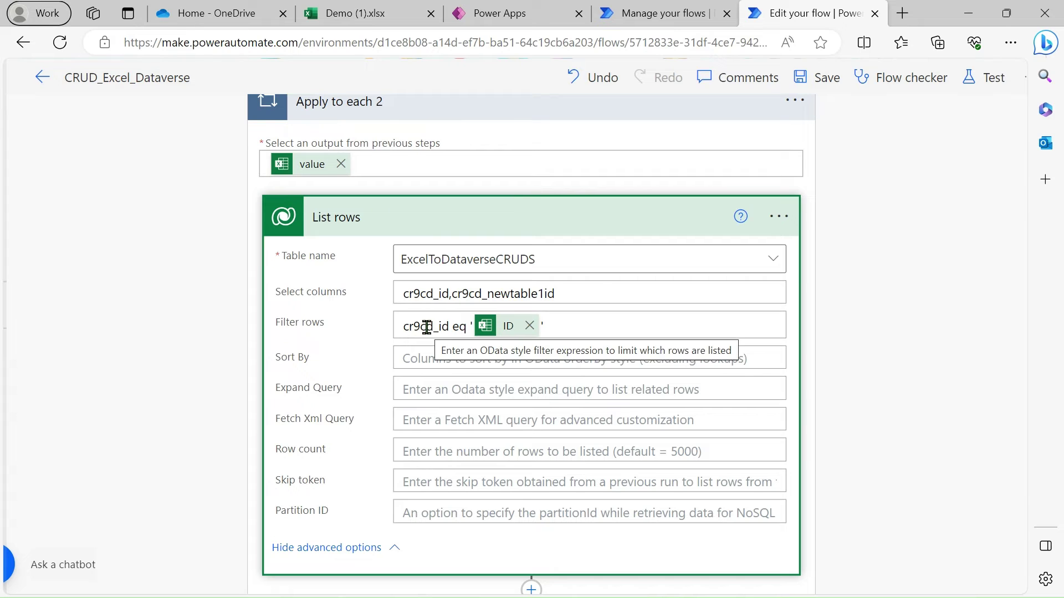
Look up the logical name of the ID column in the ExcelToDataverseCRUDS table's advanced column options in Power Apps
left_click(554, 10)
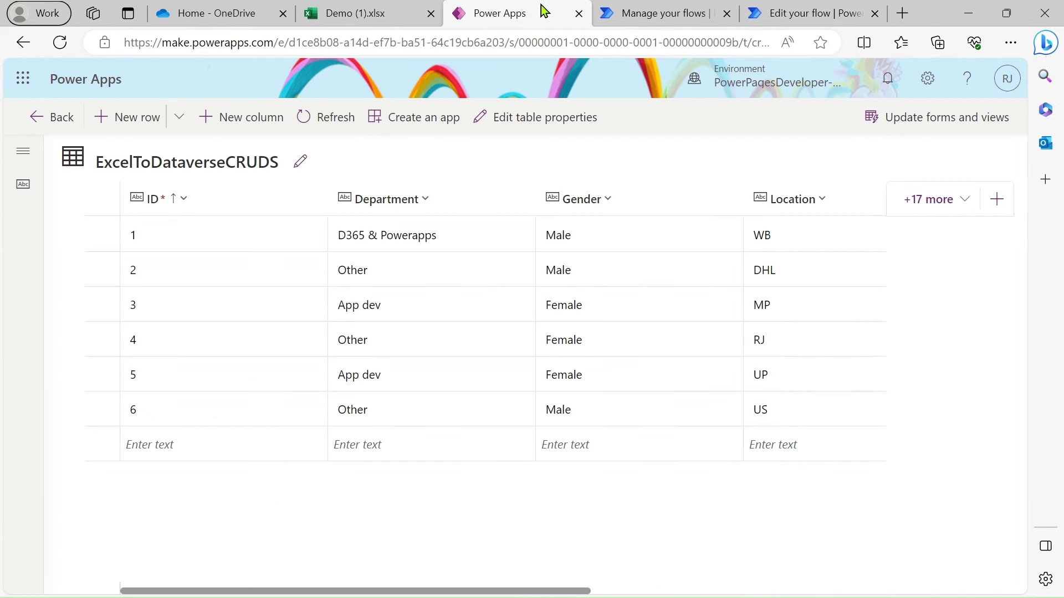
left_click(194, 207)
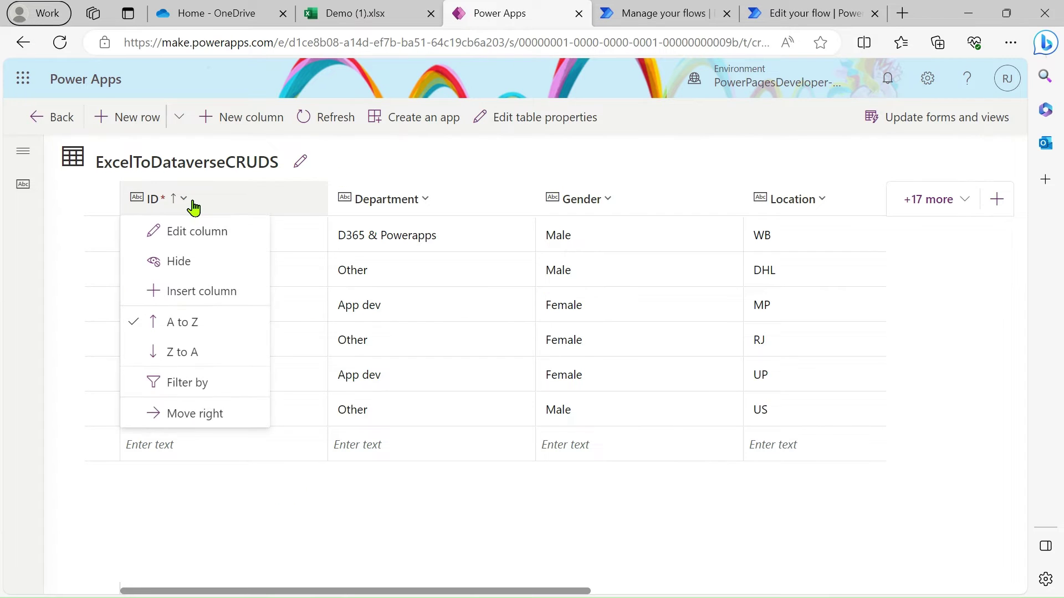
left_click(192, 234)
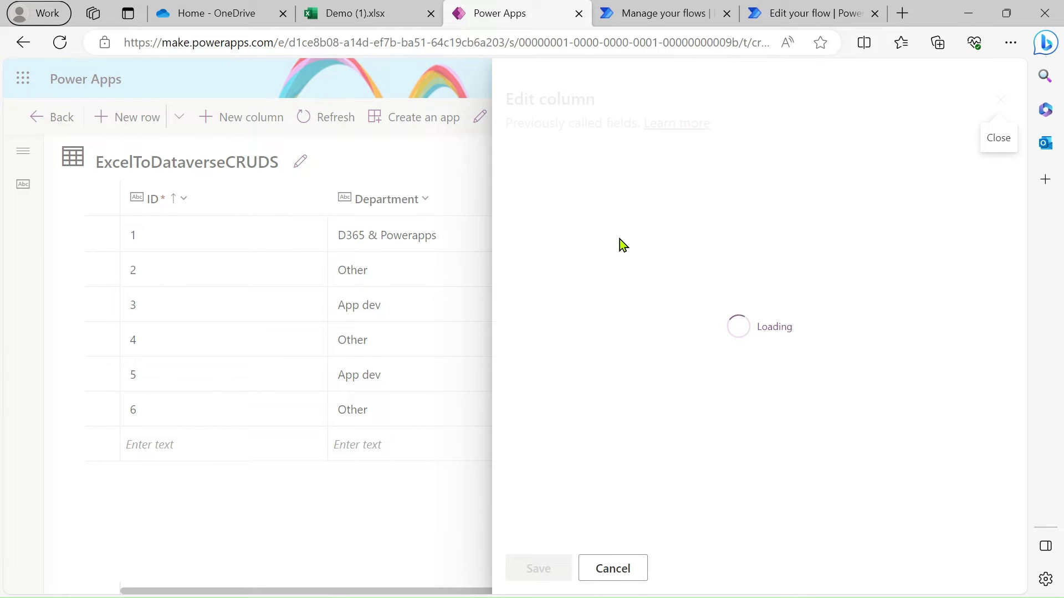
scroll(611, 307, "down", 2)
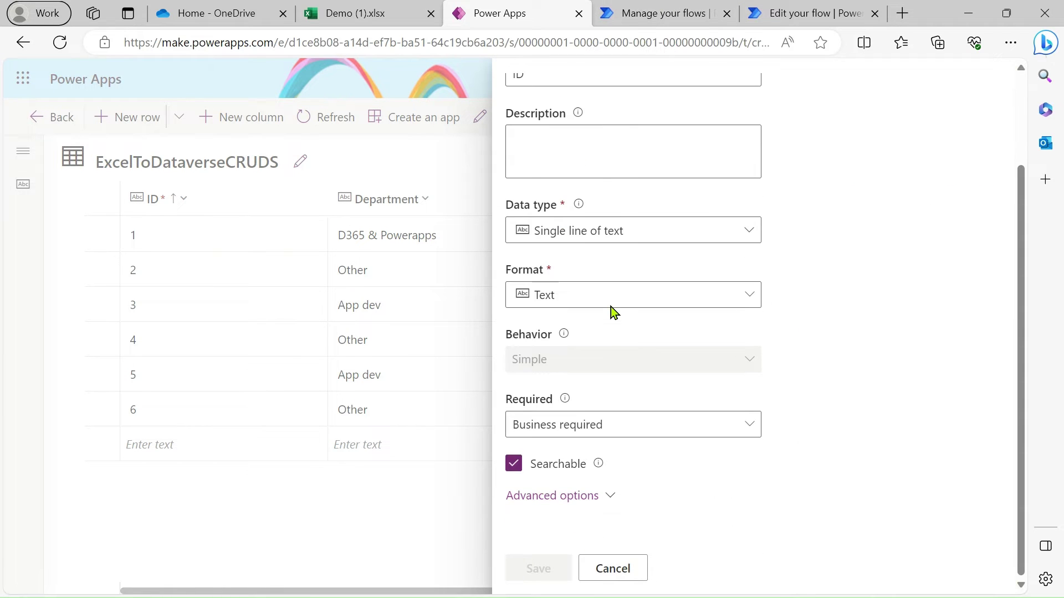
left_click(577, 504)
scroll(578, 511, "down", 6)
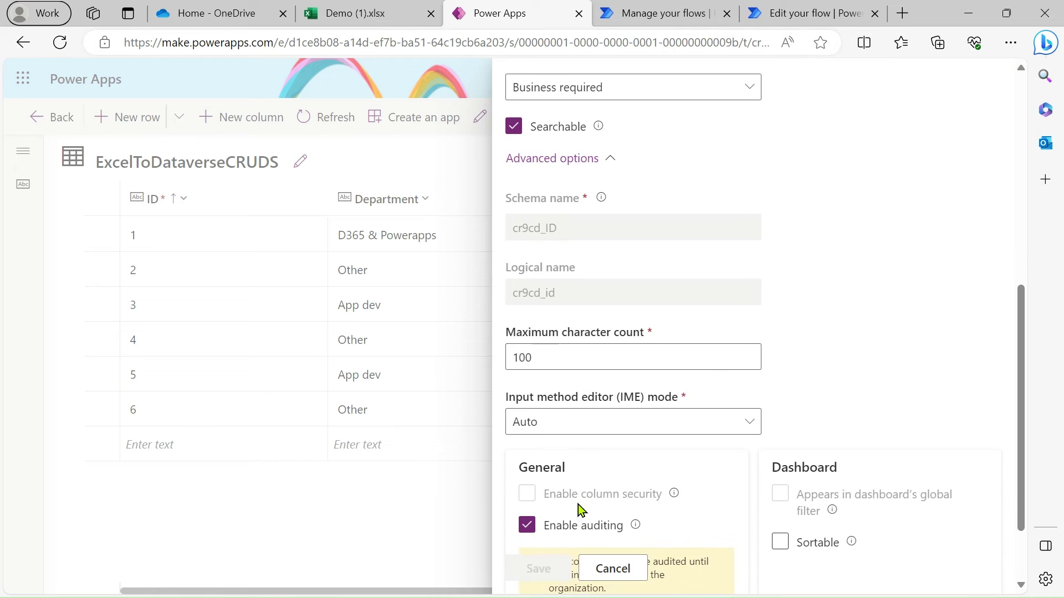
left_click_drag(536, 297, 499, 297)
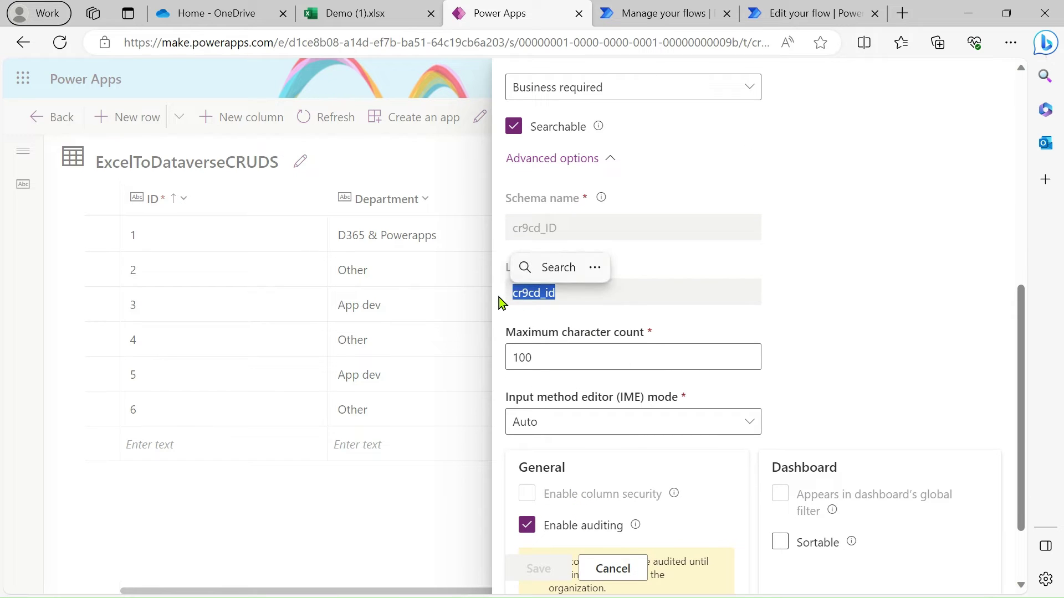
Return to the flow in Power Automate and examine the dynamic values available for the Filter rows setting of List rows
left_click(841, 11)
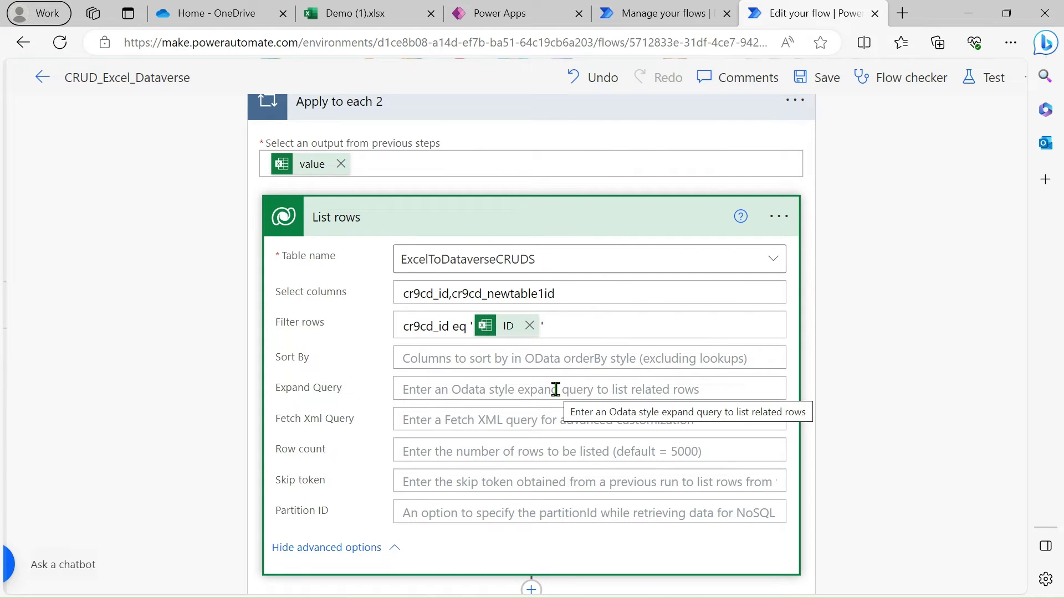
left_click(577, 324)
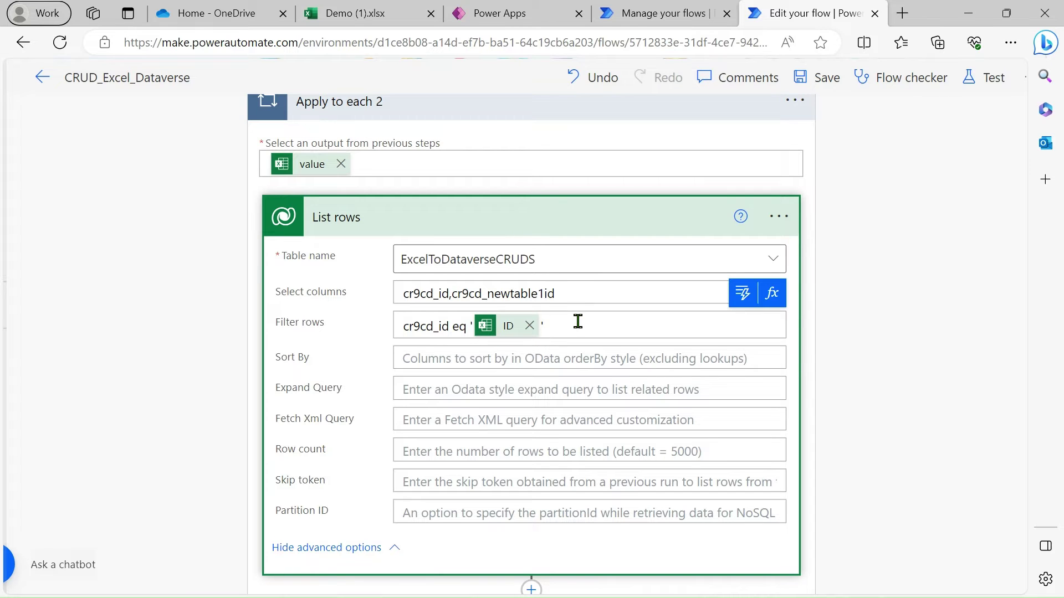
left_click(743, 296)
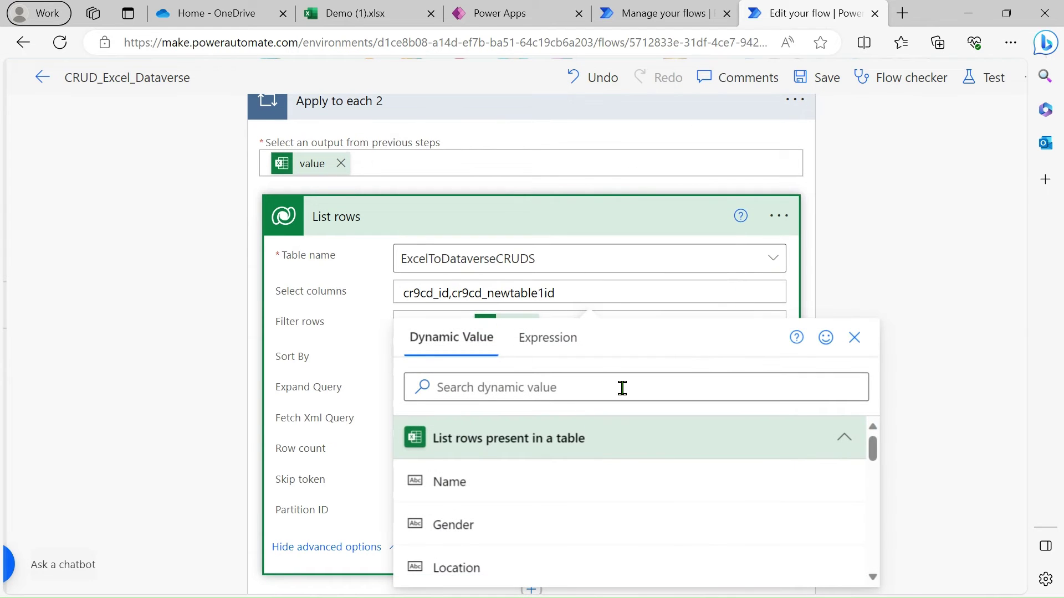
scroll(541, 361, "down", 3)
scroll(541, 362, "up", 1)
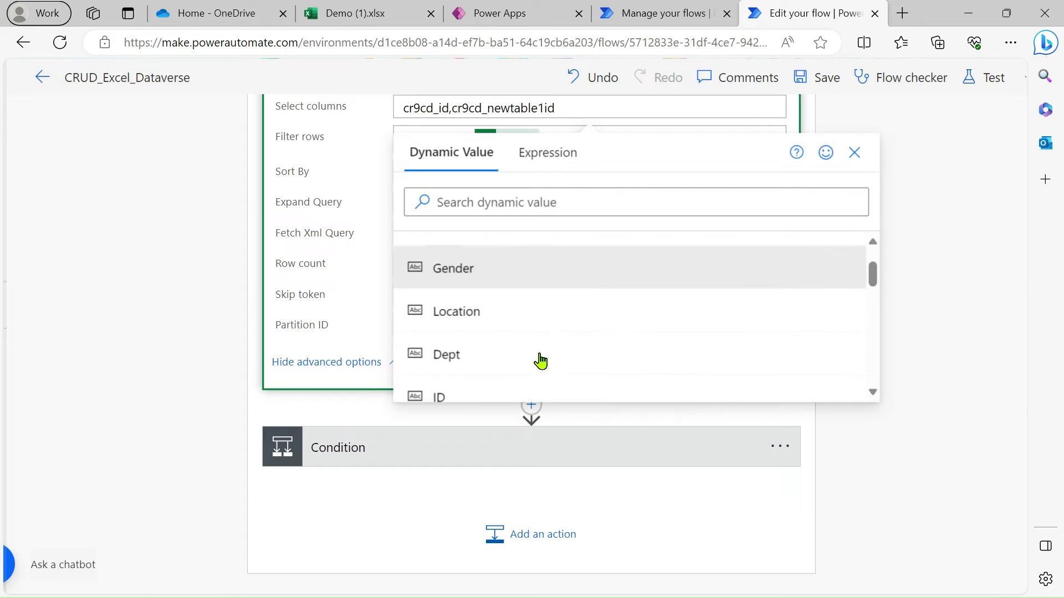
scroll(542, 361, "down", 1)
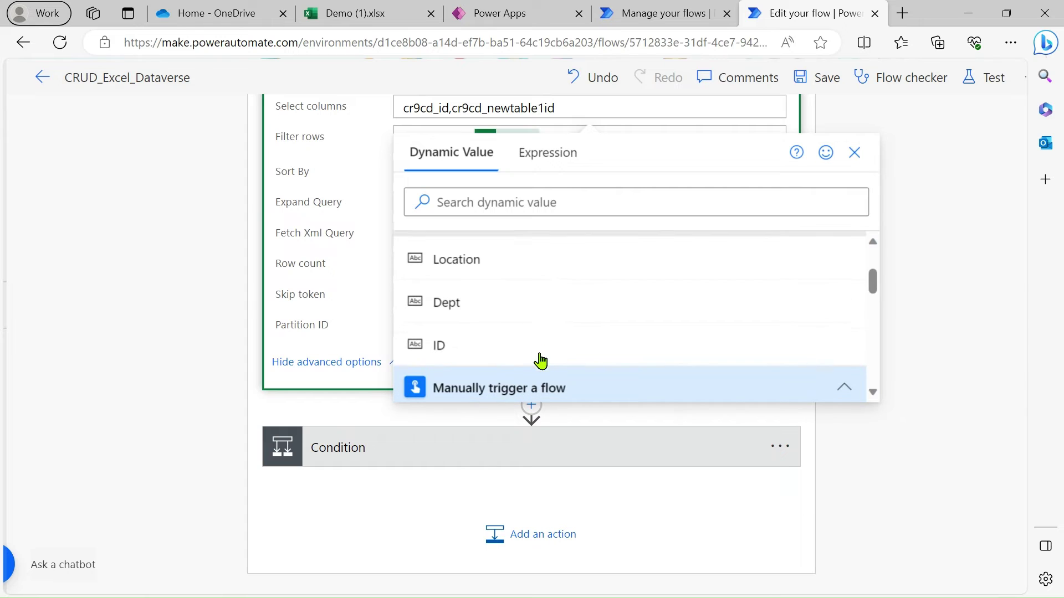
left_click(215, 287)
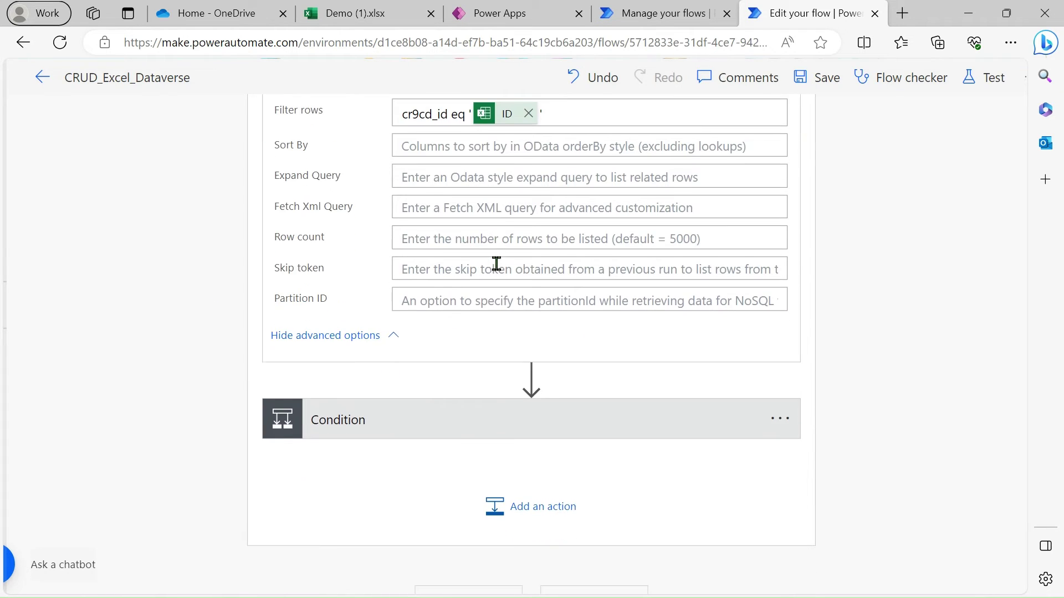
Expand the Condition to examine its length expression check against 0, and collapse the List rows action above it
scroll(451, 434, "down", 1)
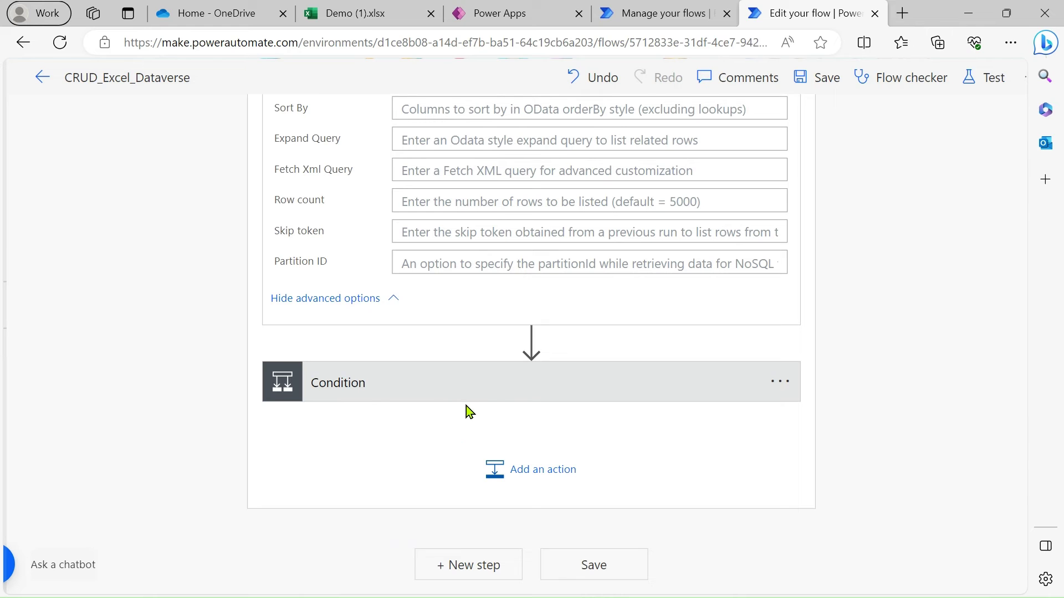
left_click(471, 396)
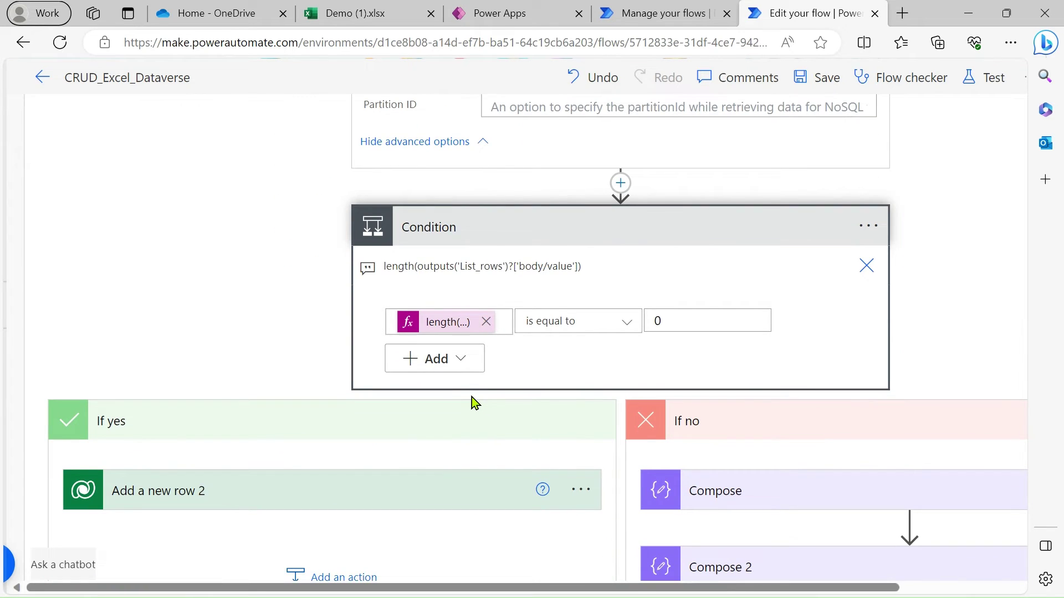
scroll(448, 424, "up", 2)
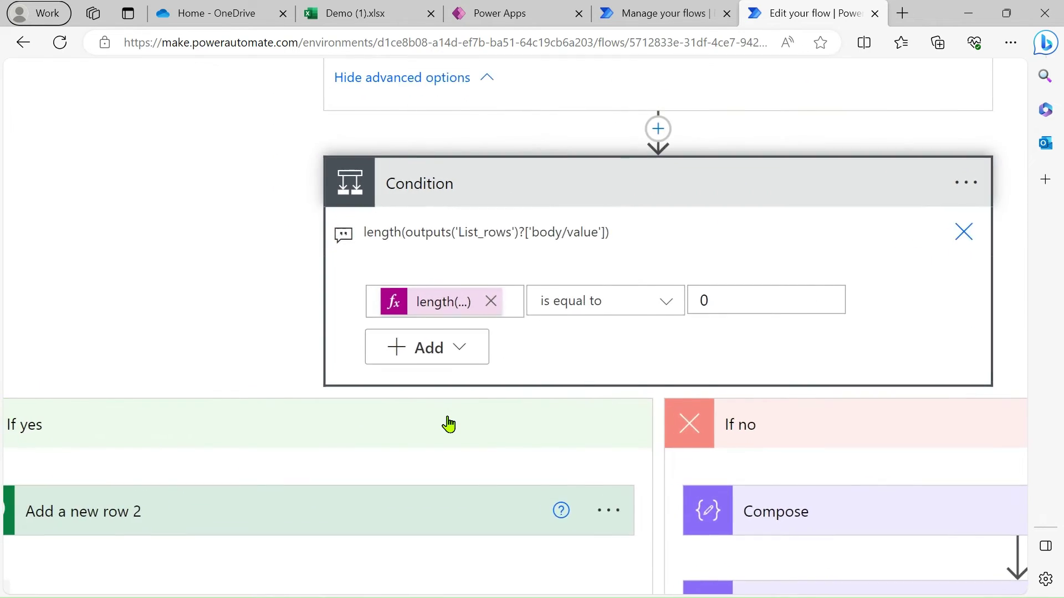
scroll(448, 424, "up", 3)
scroll(441, 146, "up", 4)
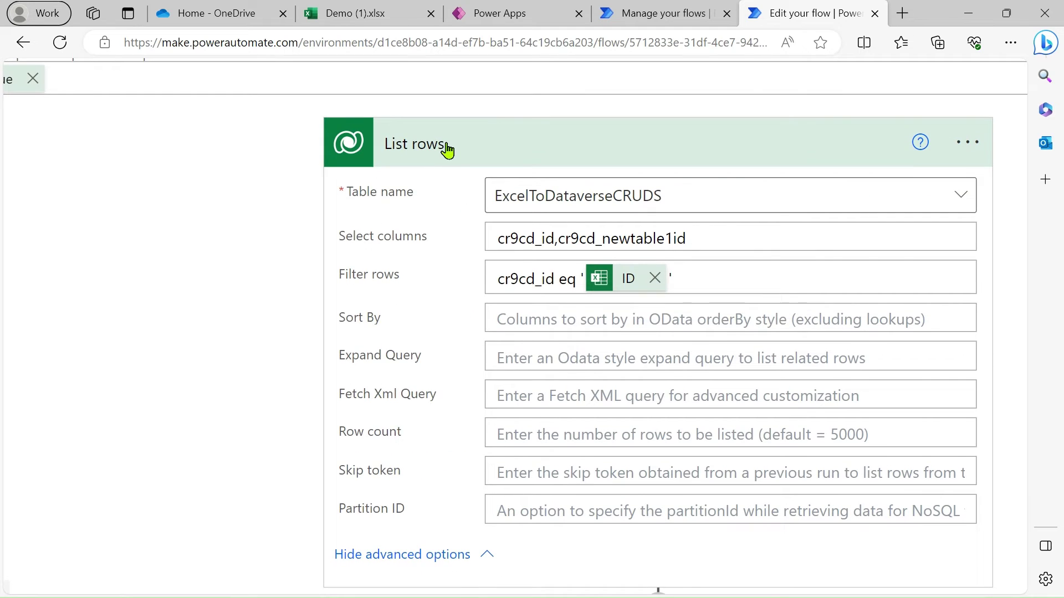
left_click(446, 149)
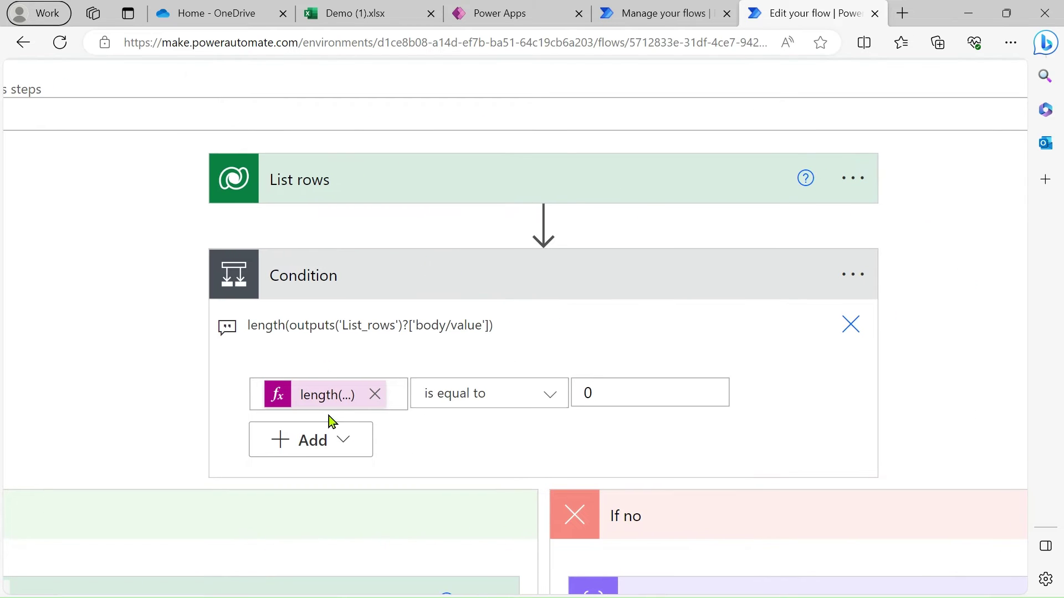
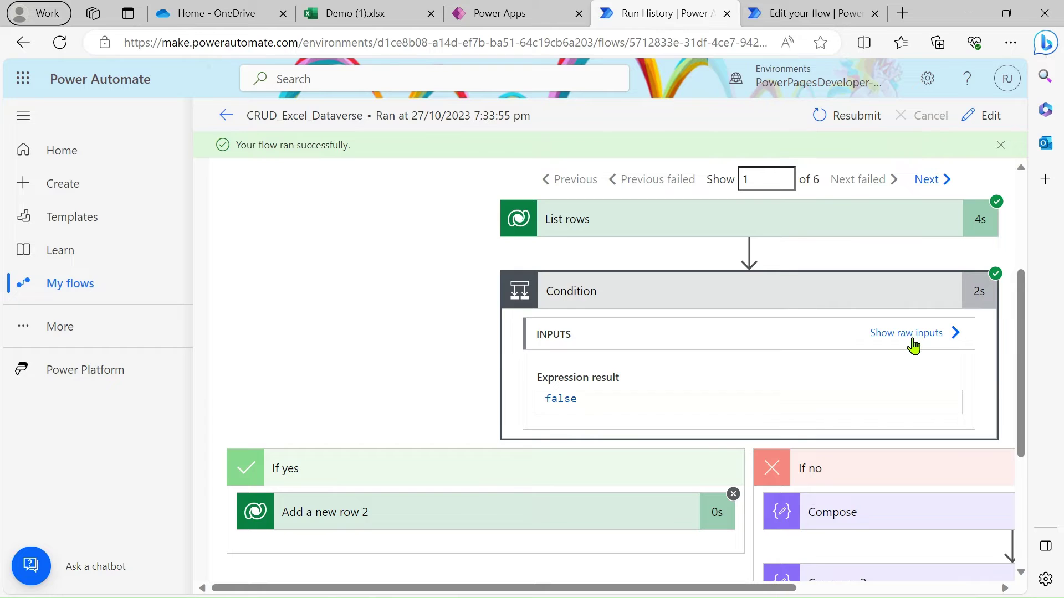
Inspect the Condition's raw inputs and briefly expand List rows for the first loop iteration in the flow's run history
left_click(915, 334)
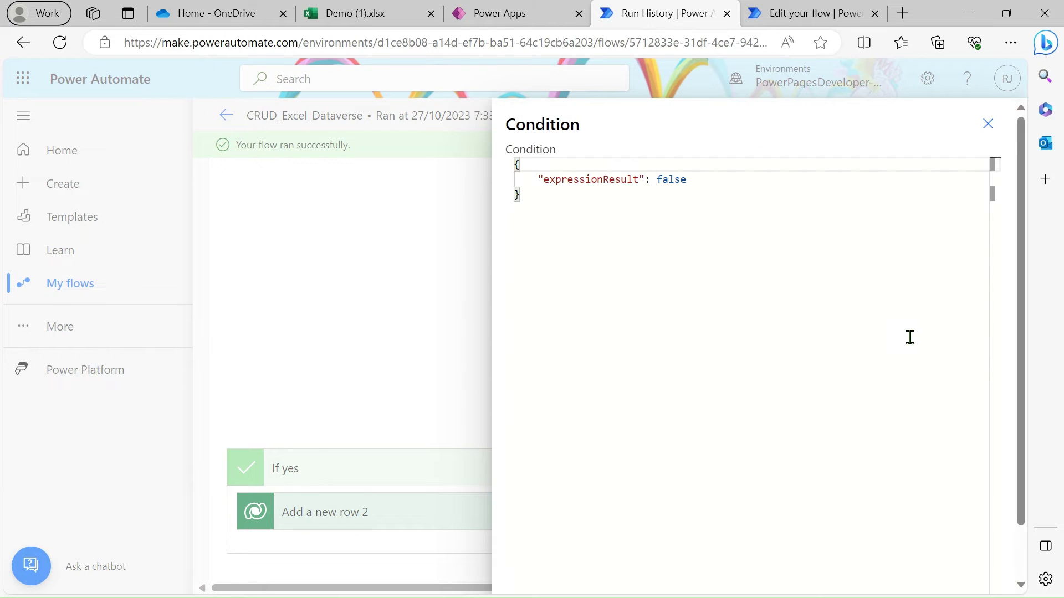
left_click(987, 123)
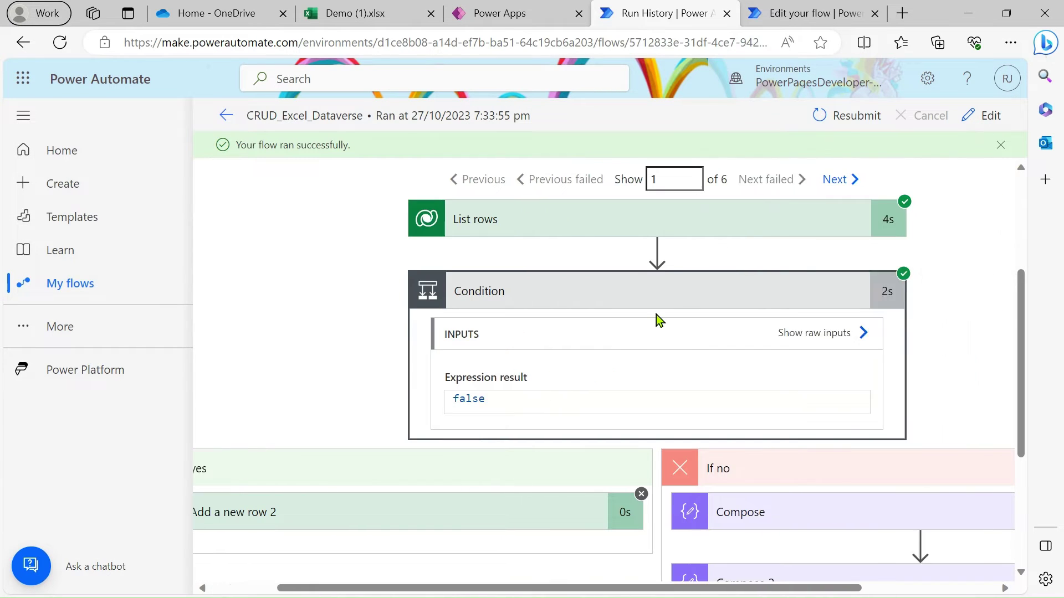
left_click(687, 230)
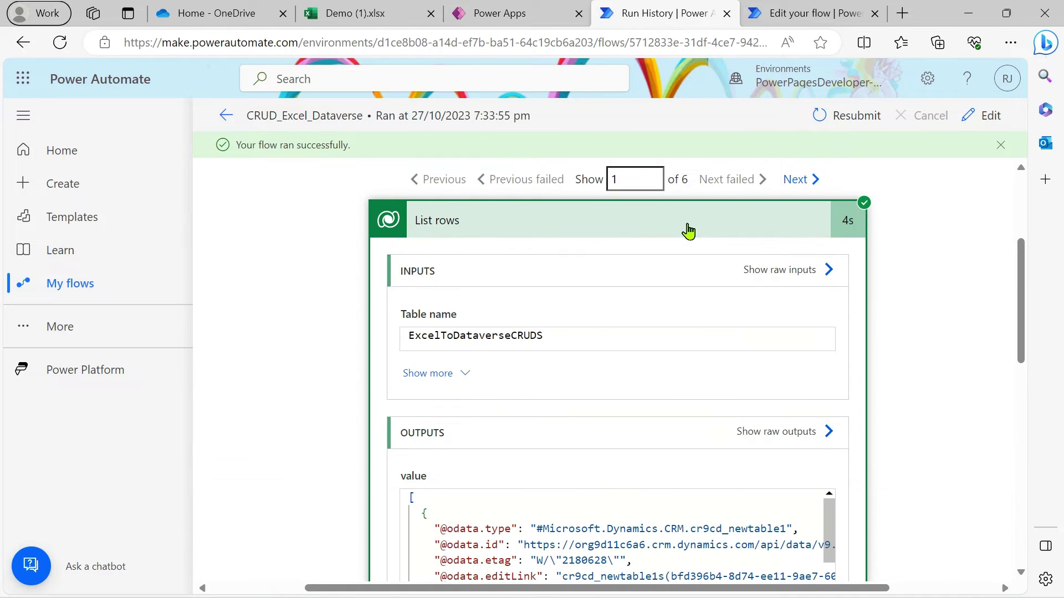
left_click(688, 232)
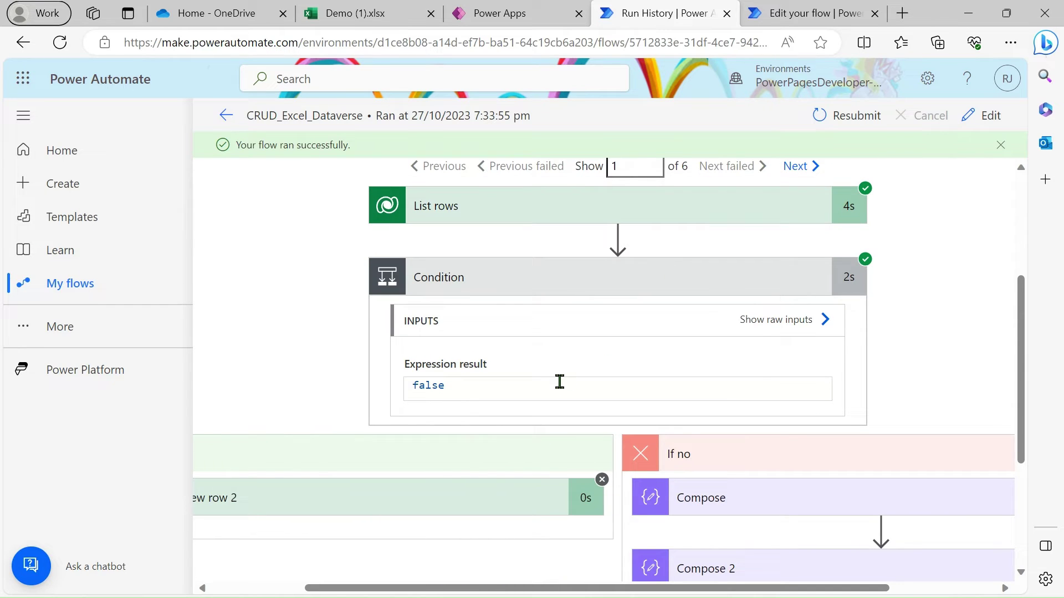
scroll(623, 300, "up", 1)
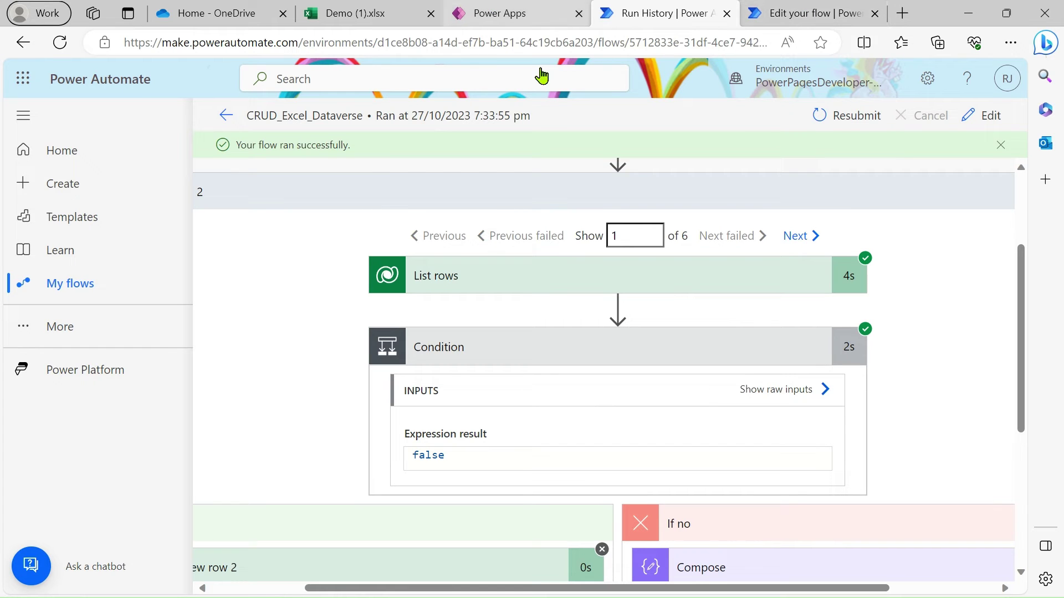
Examine the List rows output values for the first iteration and compare them with the Condition result and its If no branch
left_click(683, 284)
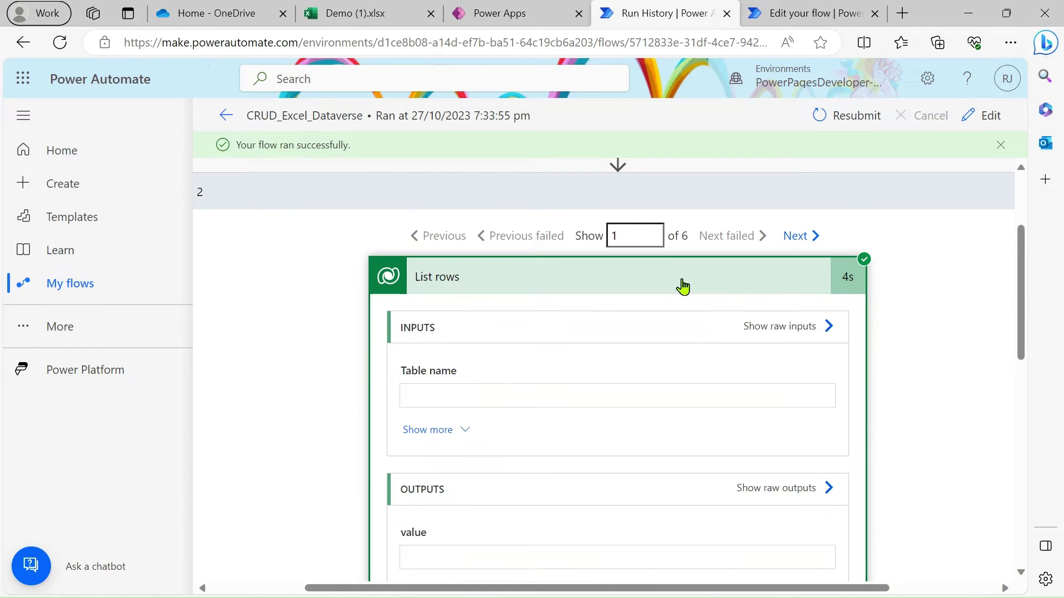
scroll(589, 458, "down", 4)
scroll(563, 309, "down", 1)
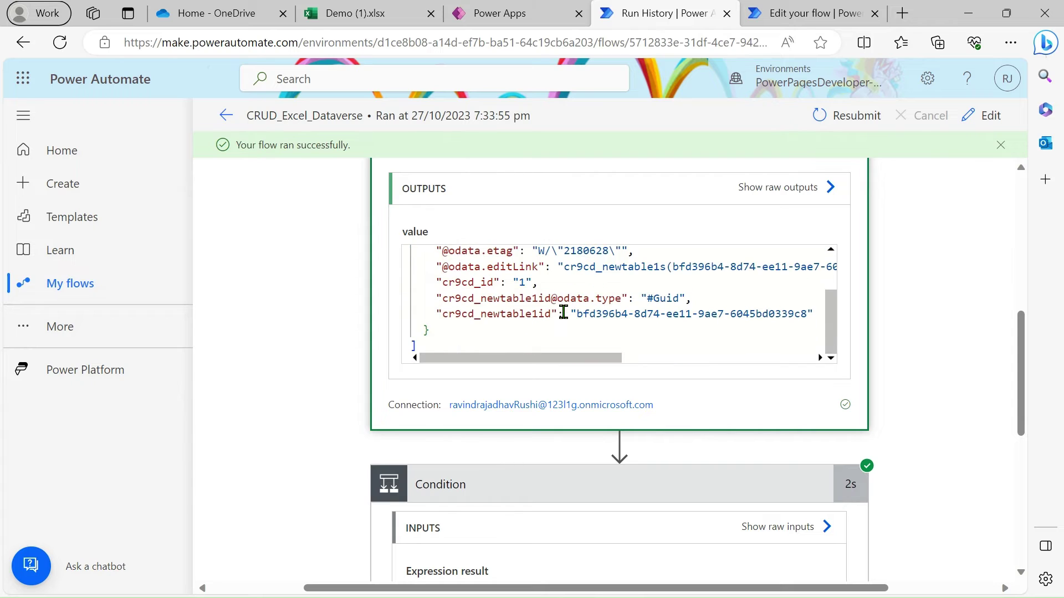
scroll(563, 312, "up", 1)
scroll(563, 312, "down", 1)
scroll(592, 415, "down", 5)
scroll(592, 415, "right", 3)
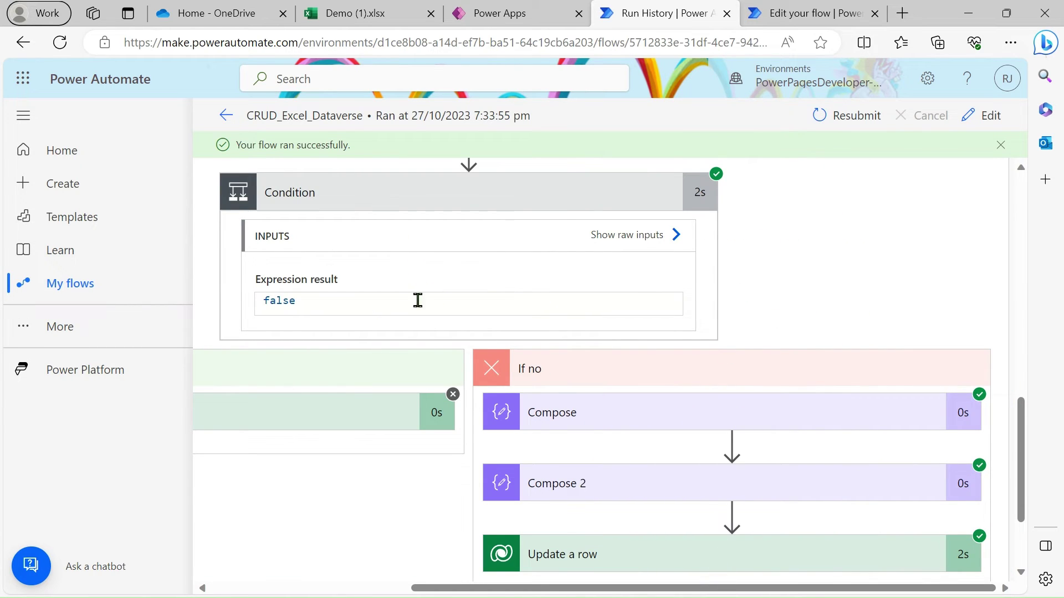
In the flow editor, start a length() expression for the Condition's compared value and browse the List rows dynamic values for its argument
left_click(776, 12)
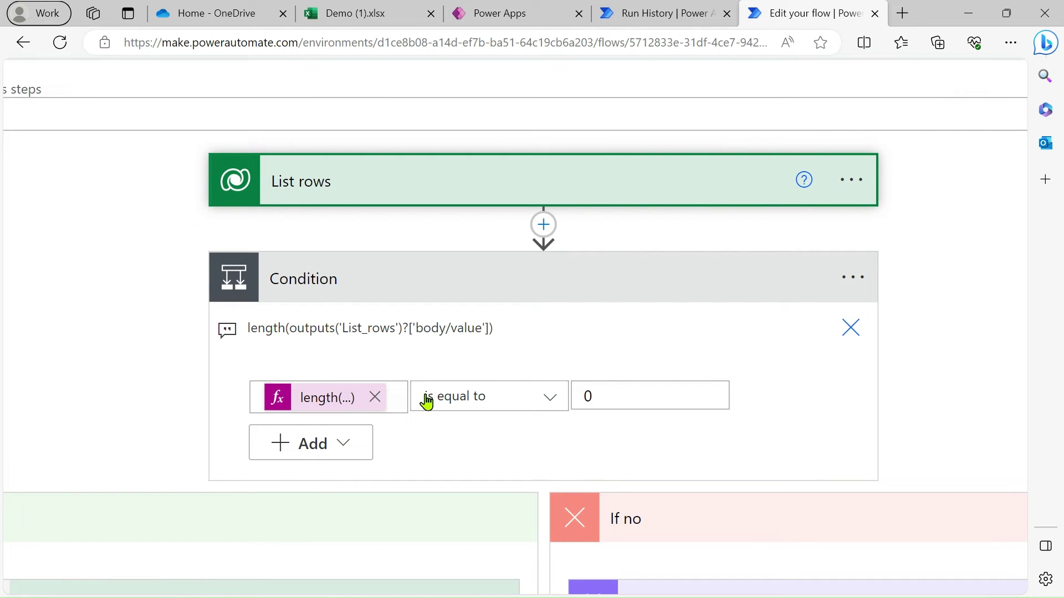
left_click(393, 397)
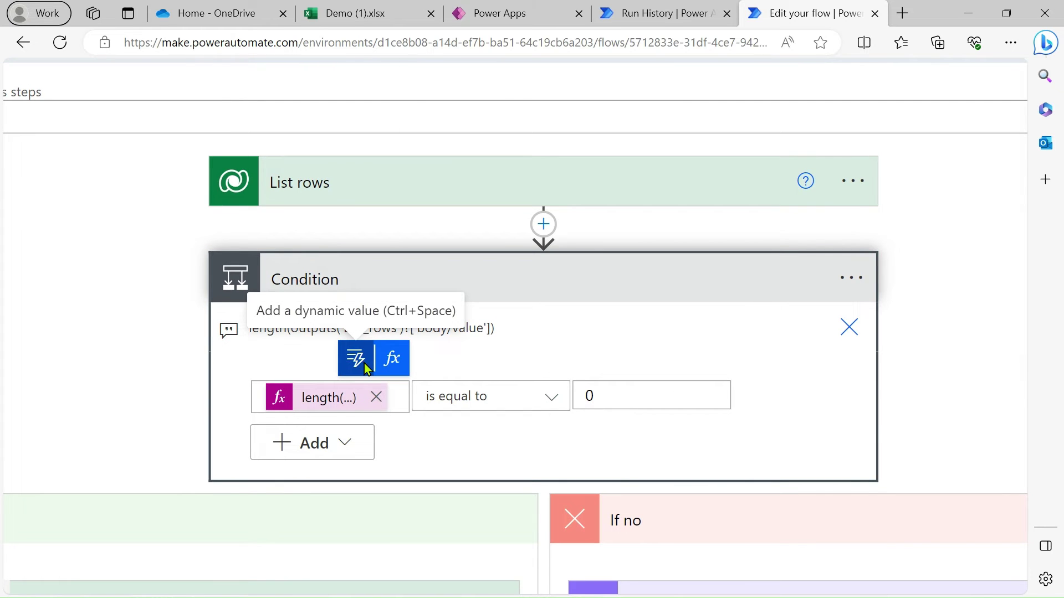
left_click(365, 367)
left_click(632, 94)
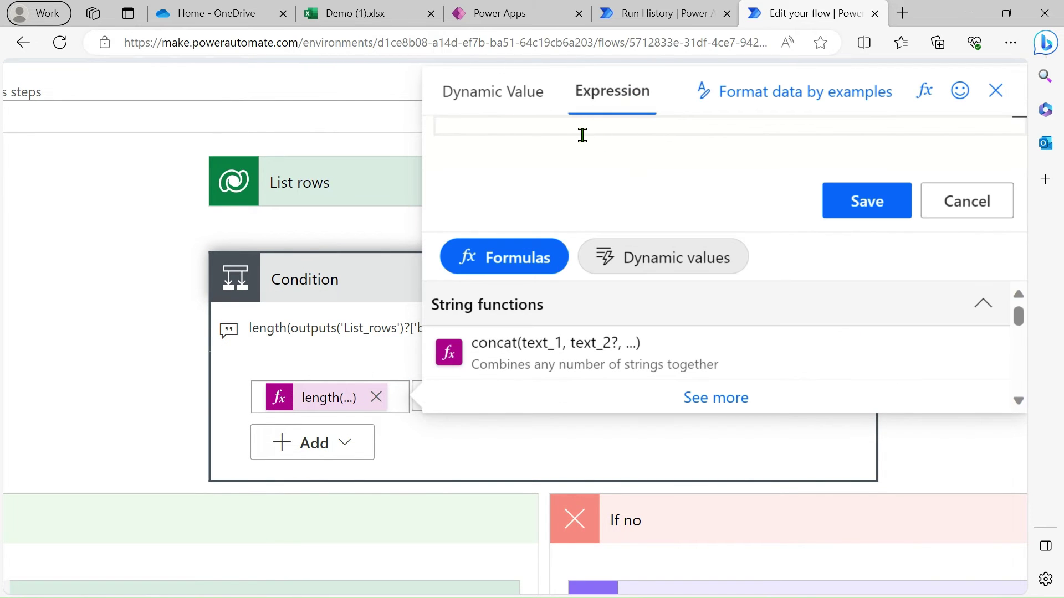
type("length")
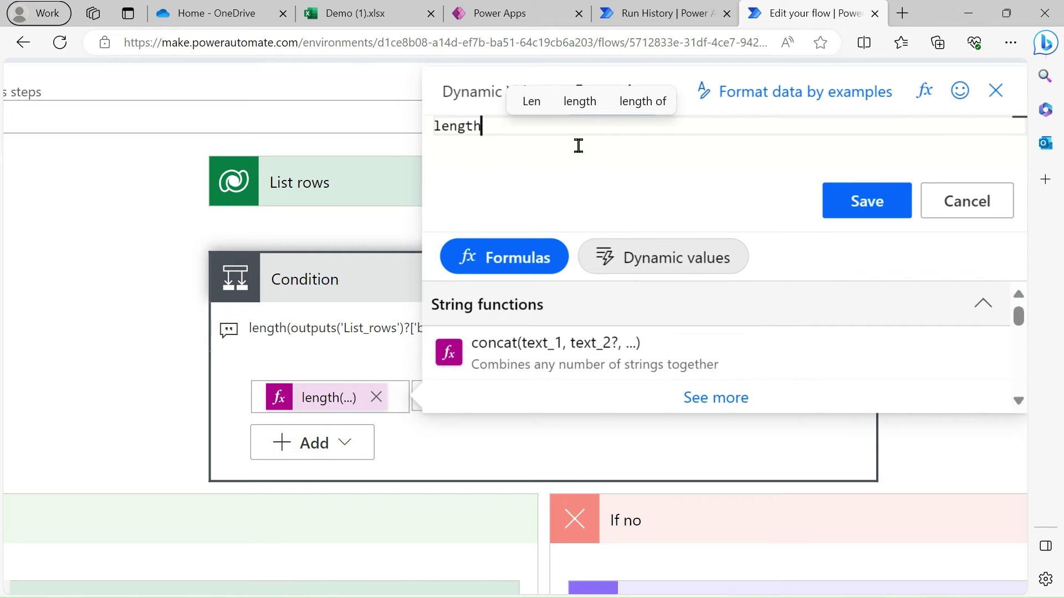
type("(")
left_click(646, 260)
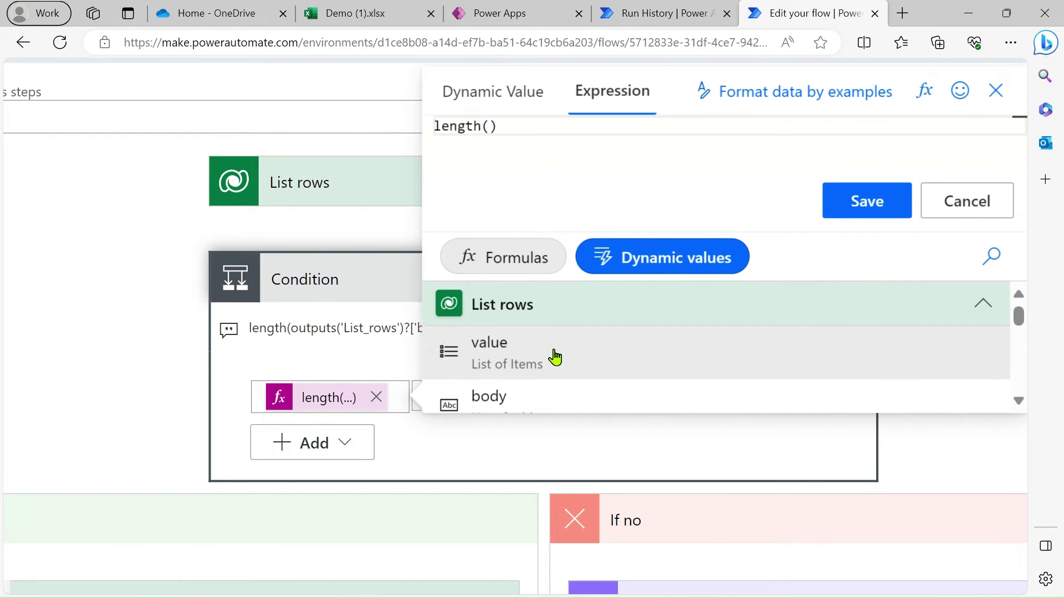
scroll(554, 358, "down", 1)
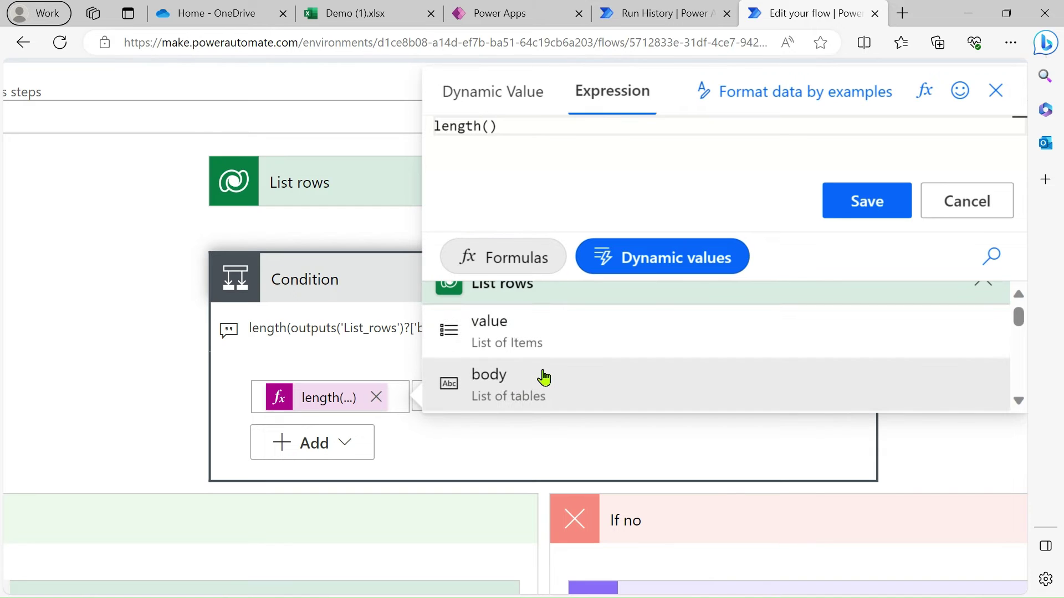
Return to the run history and review the value array in the List rows outputs that the length expression measures
left_click(659, 13)
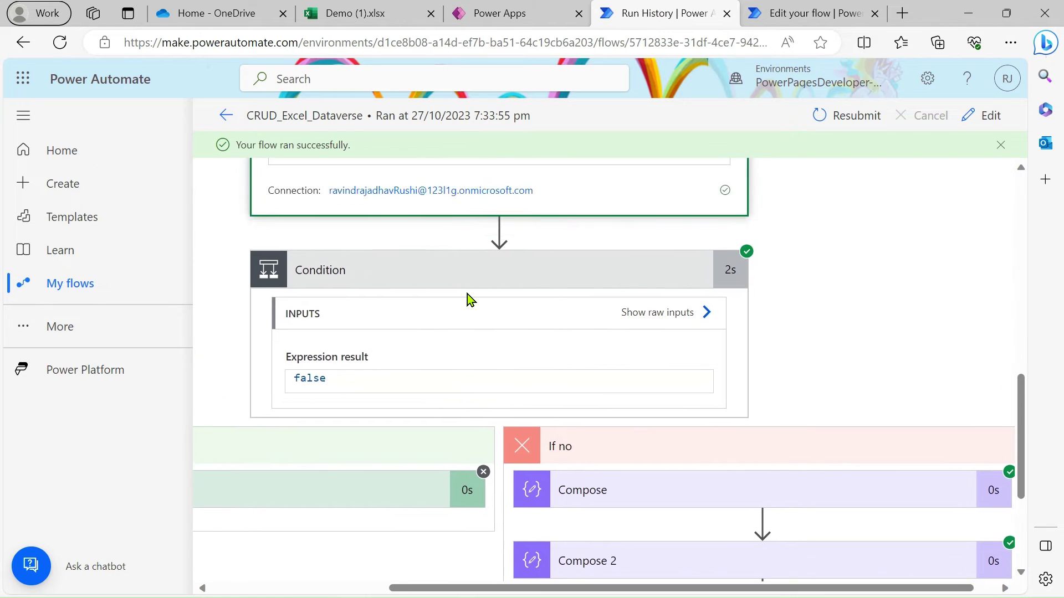
scroll(467, 294, "down", 2)
scroll(468, 297, "up", 6)
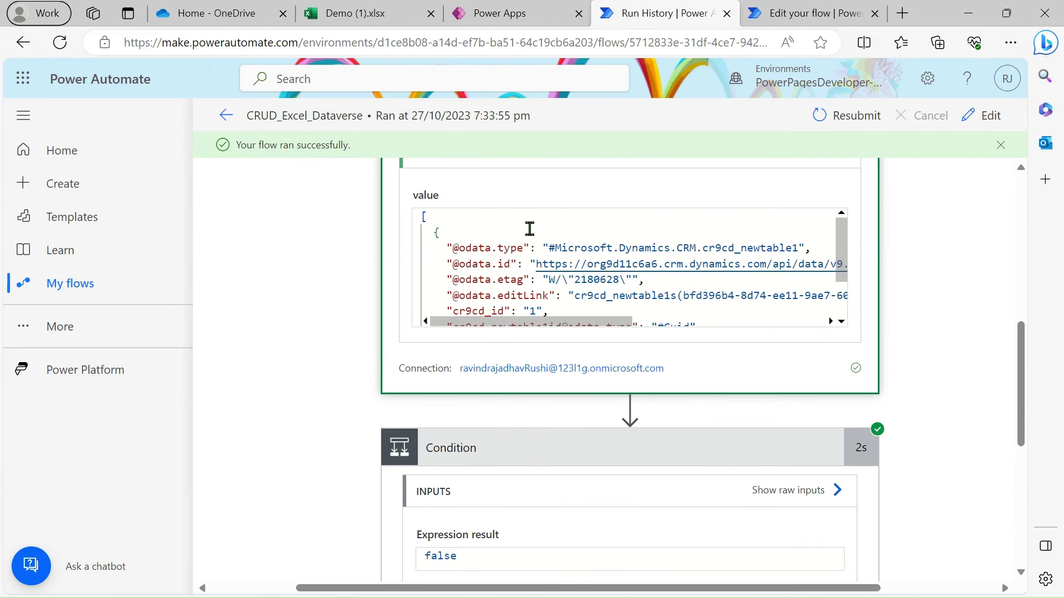
scroll(485, 342, "up", 3)
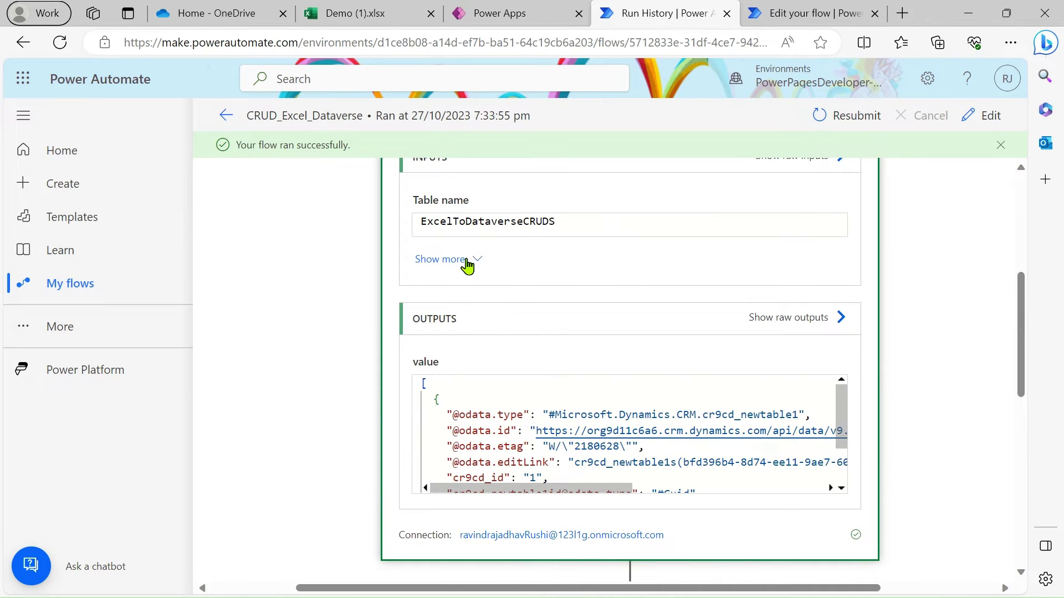
Expand the List rows inputs in the run history and compare the ID filter with the output record
left_click(467, 260)
scroll(477, 514, "down", 1)
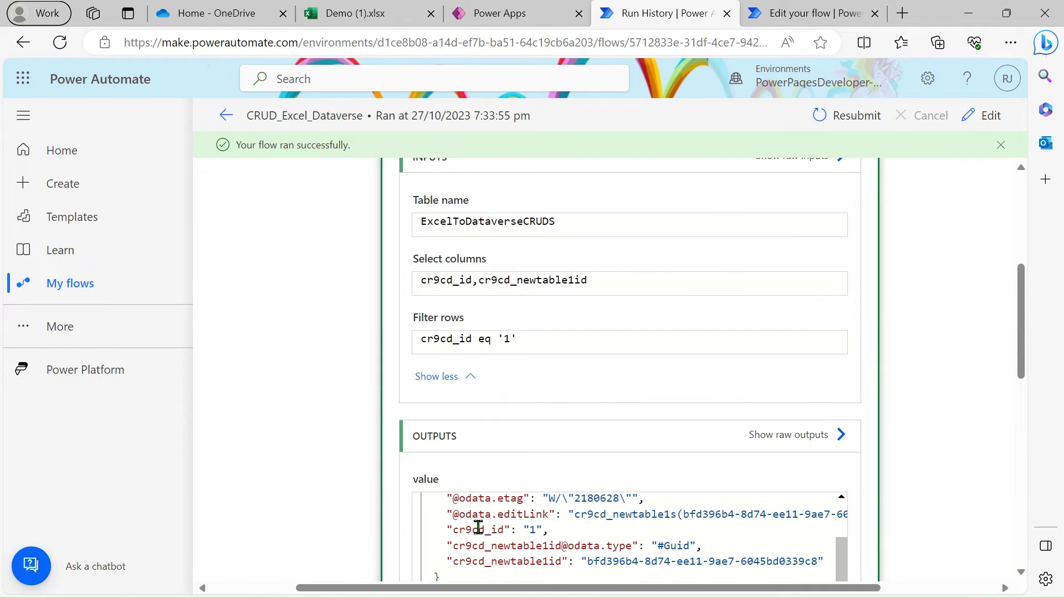
In the flow editor, complete the length() expression with the List rows value, and discard the expression without saving
left_click(787, 14)
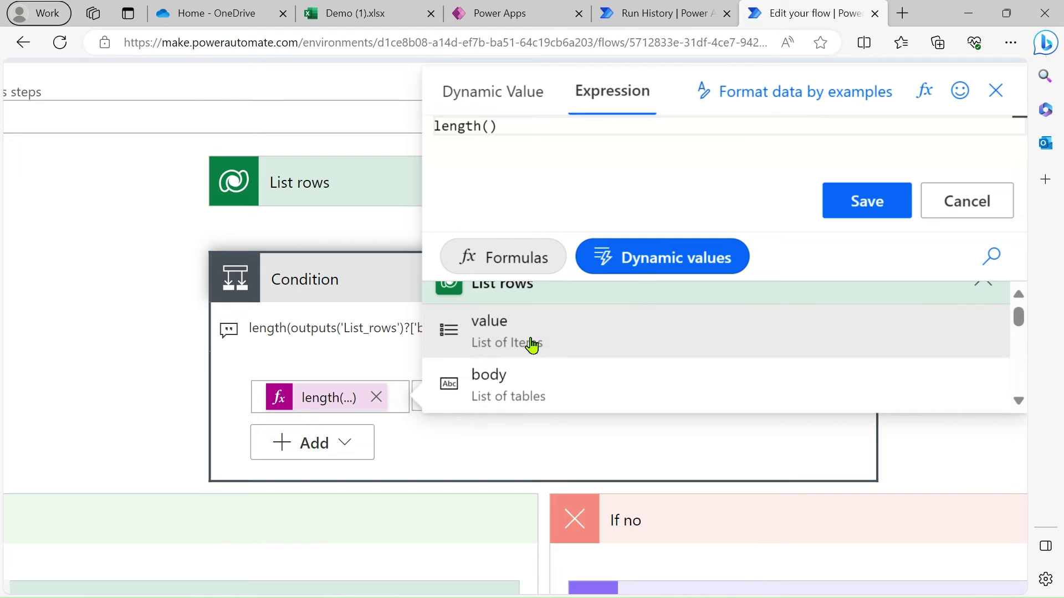
left_click(487, 125)
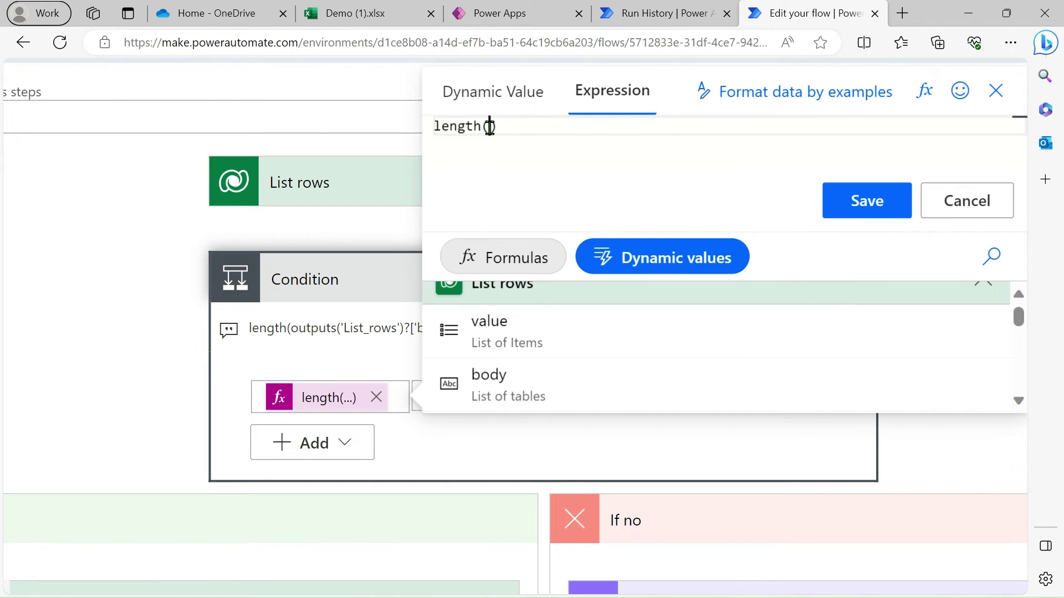
left_click(535, 339)
scroll(321, 352, "right", 2)
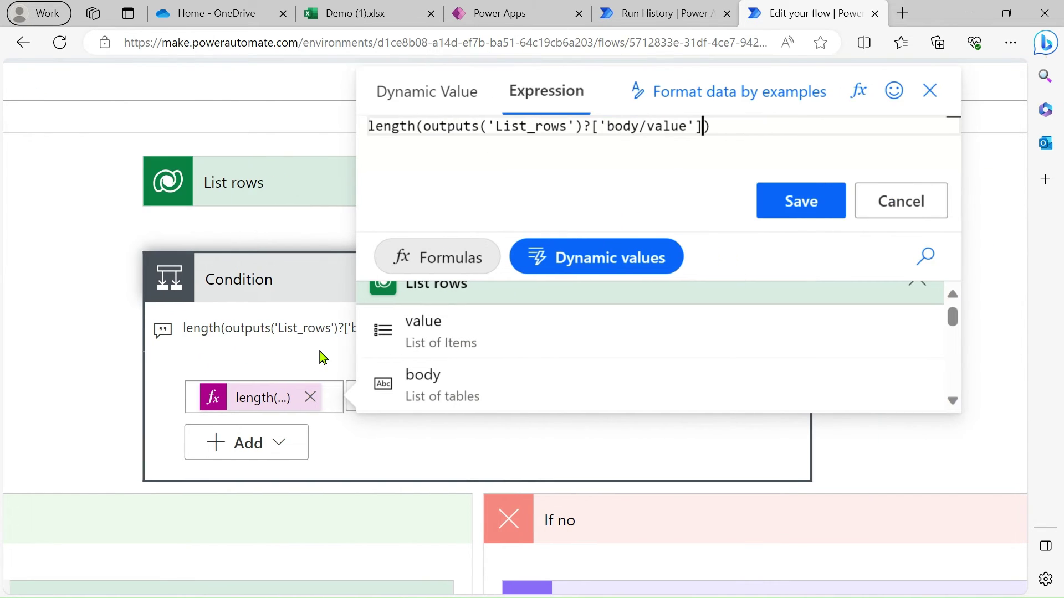
triple_click(734, 132)
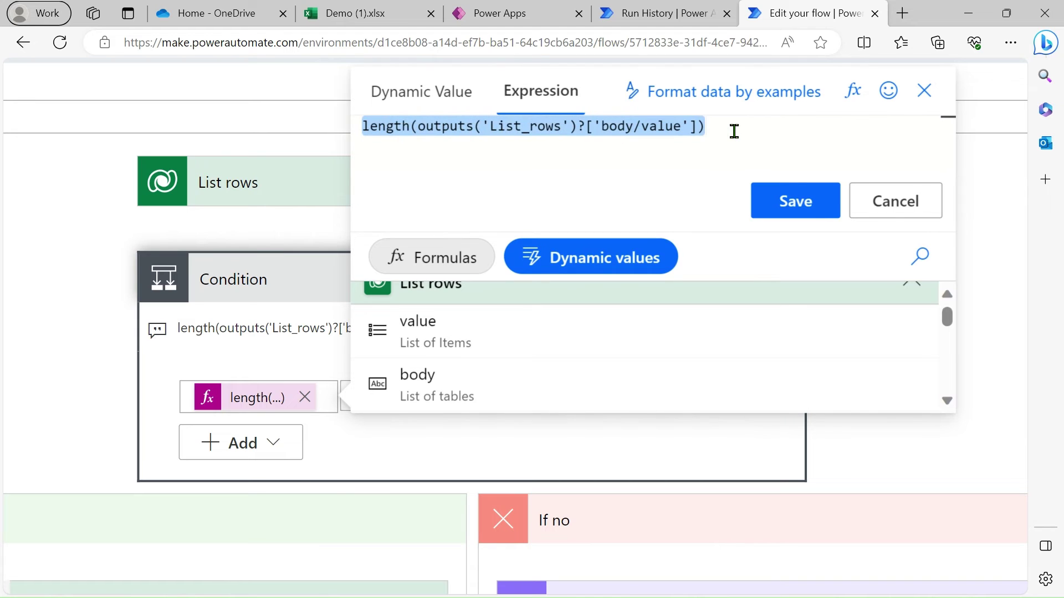
key("ctrl+x")
left_click(894, 213)
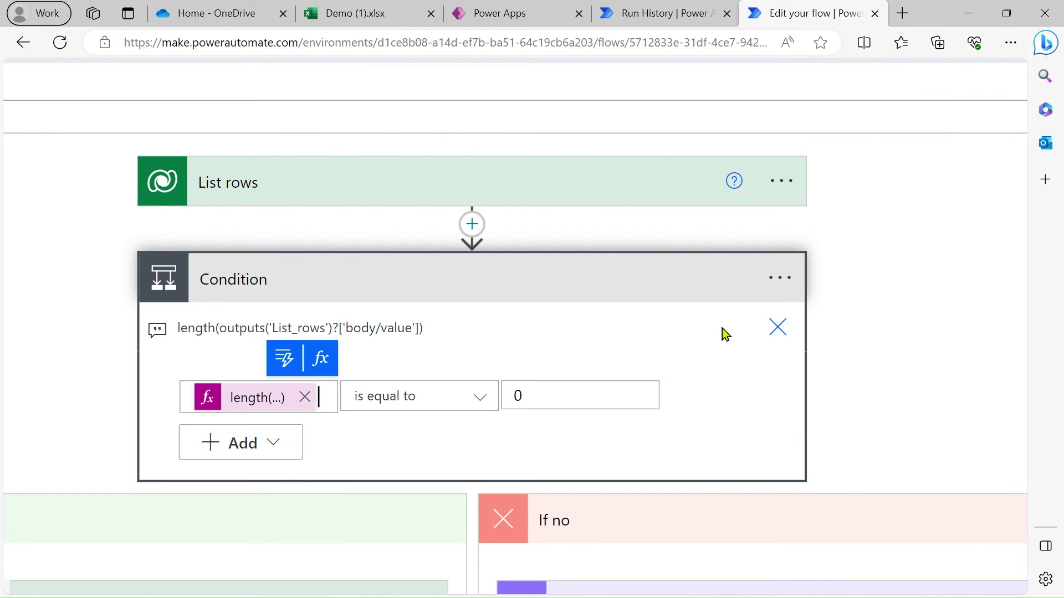
Expand Add a new row 2 in the If yes branch with its advanced options and review the Excel column mappings
scroll(577, 379, "down", 3)
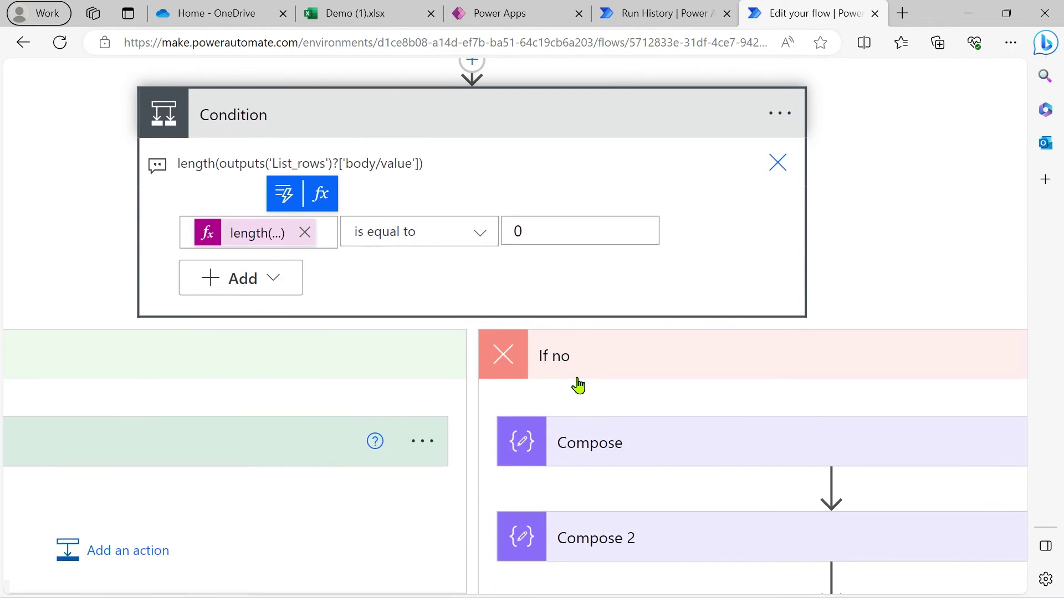
scroll(432, 398, "down", 2)
scroll(432, 398, "left", 6)
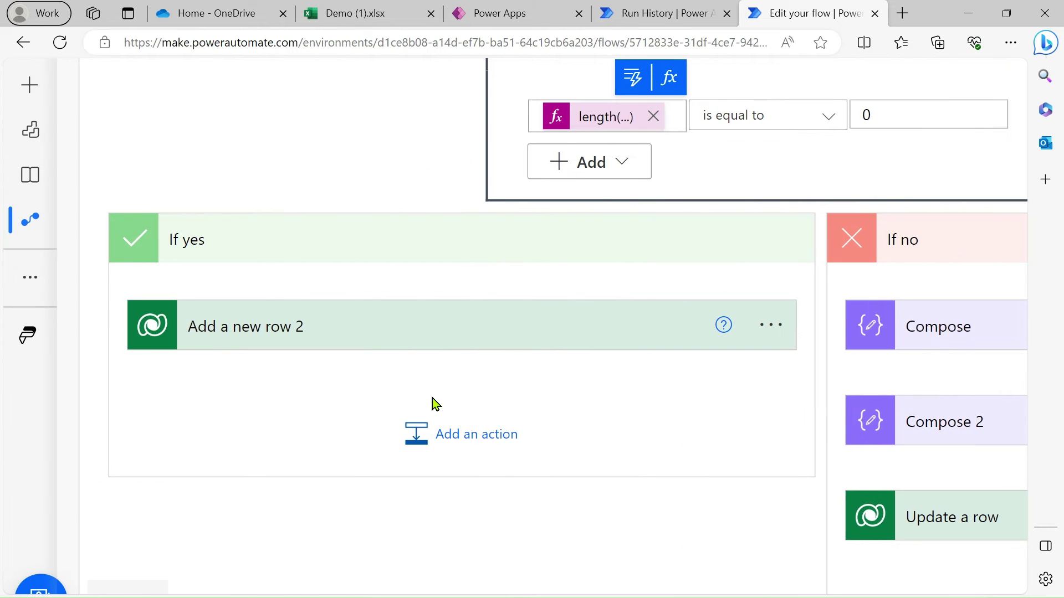
left_click(410, 348)
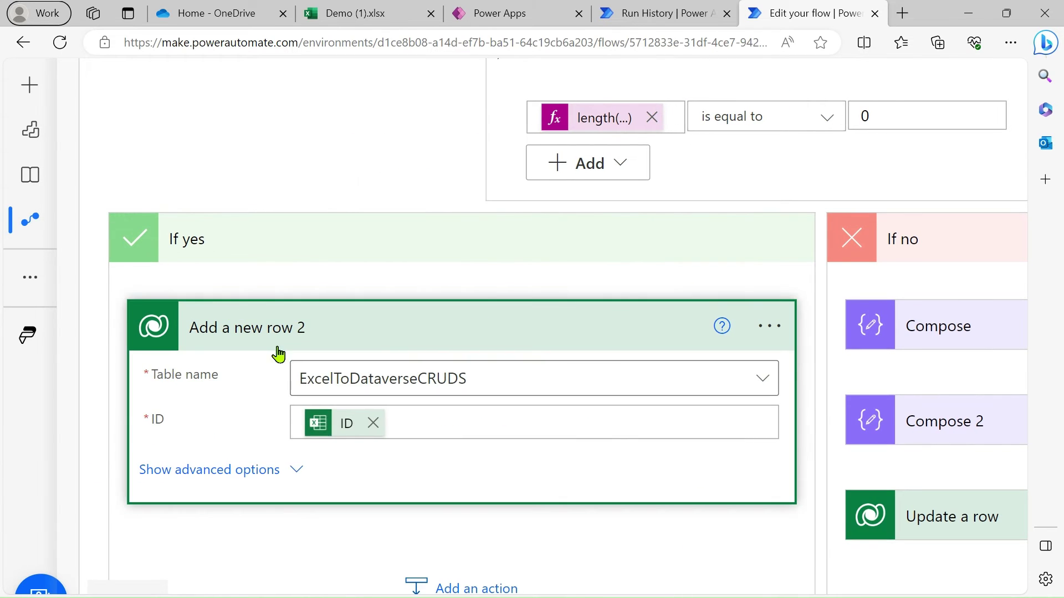
left_click(258, 475)
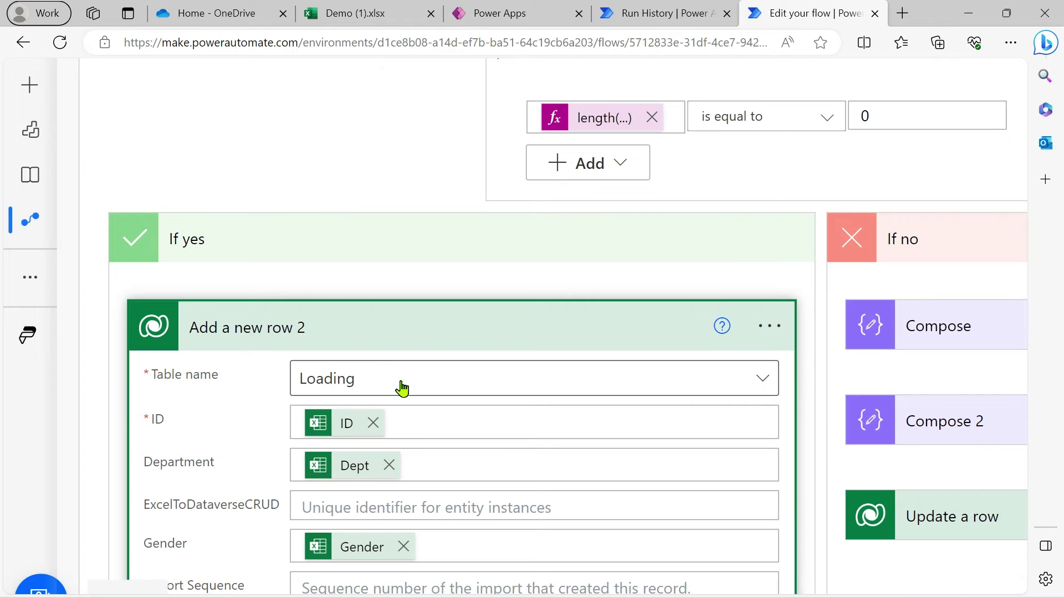
scroll(401, 387, "down", 2)
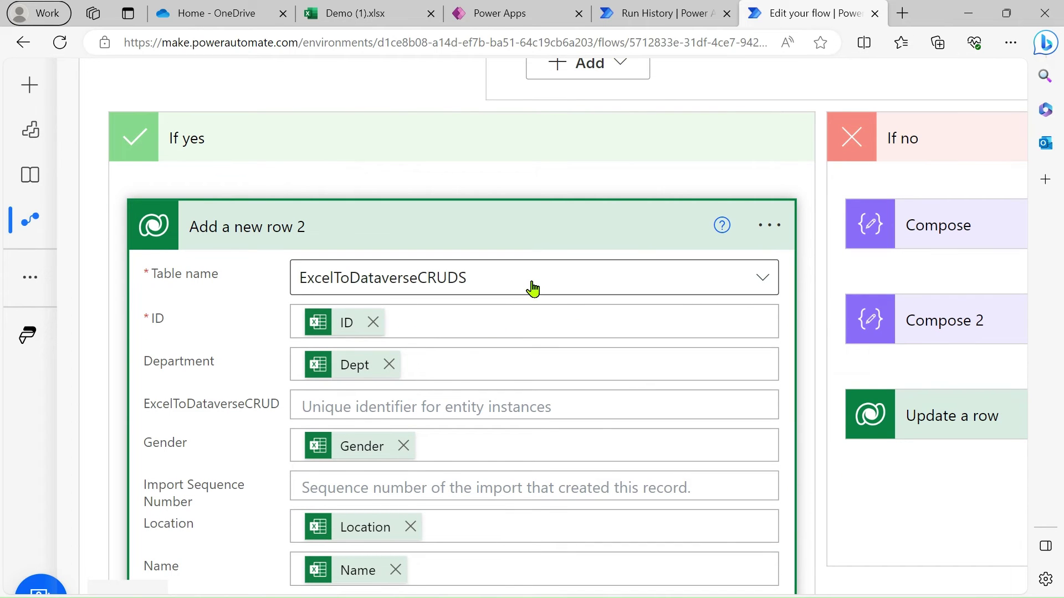
scroll(532, 287, "down", 1)
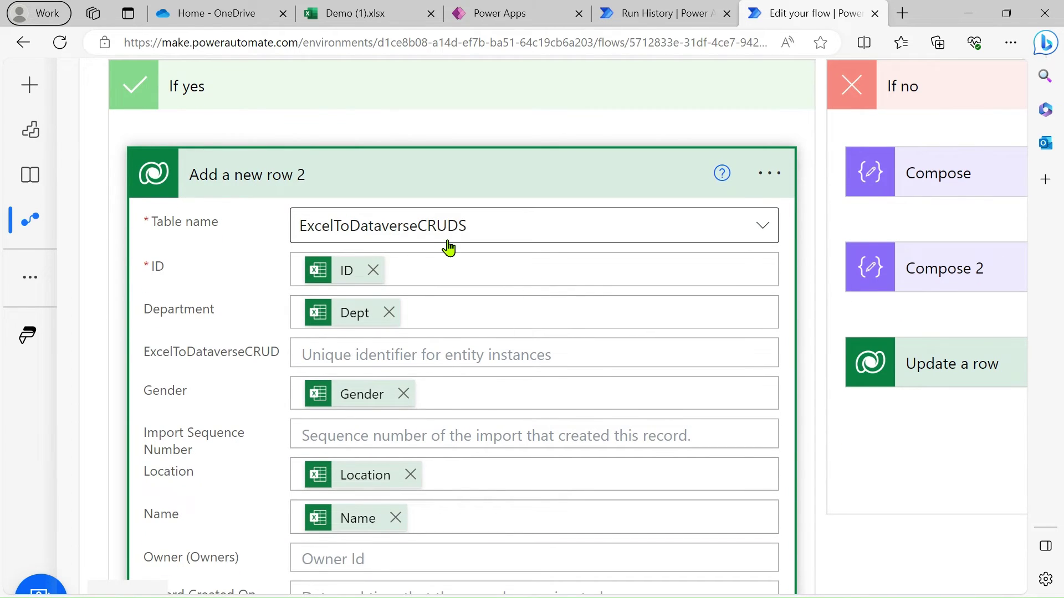
scroll(447, 264, "down", 1)
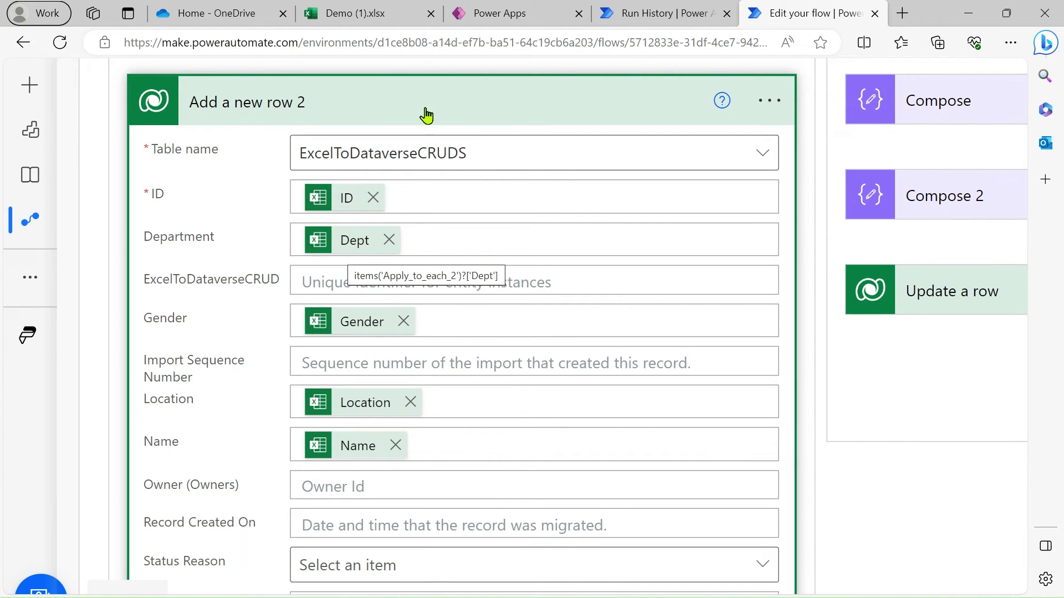
scroll(392, 351, "down", 1)
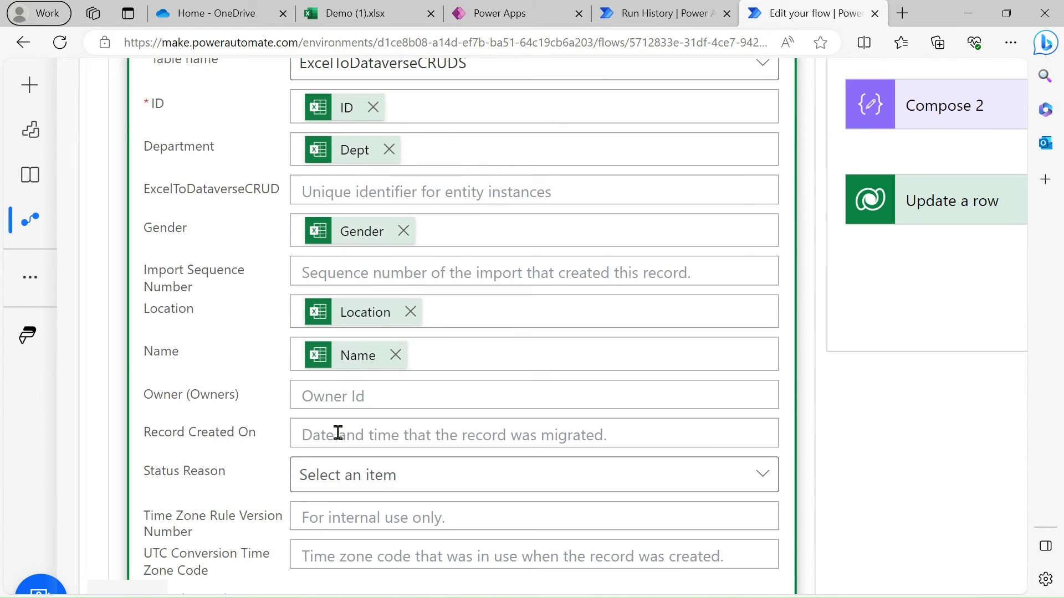
Review the sequence of Compose and Update a row actions in the Condition's If no branch
scroll(337, 436, "right", 4)
scroll(338, 436, "right", 5)
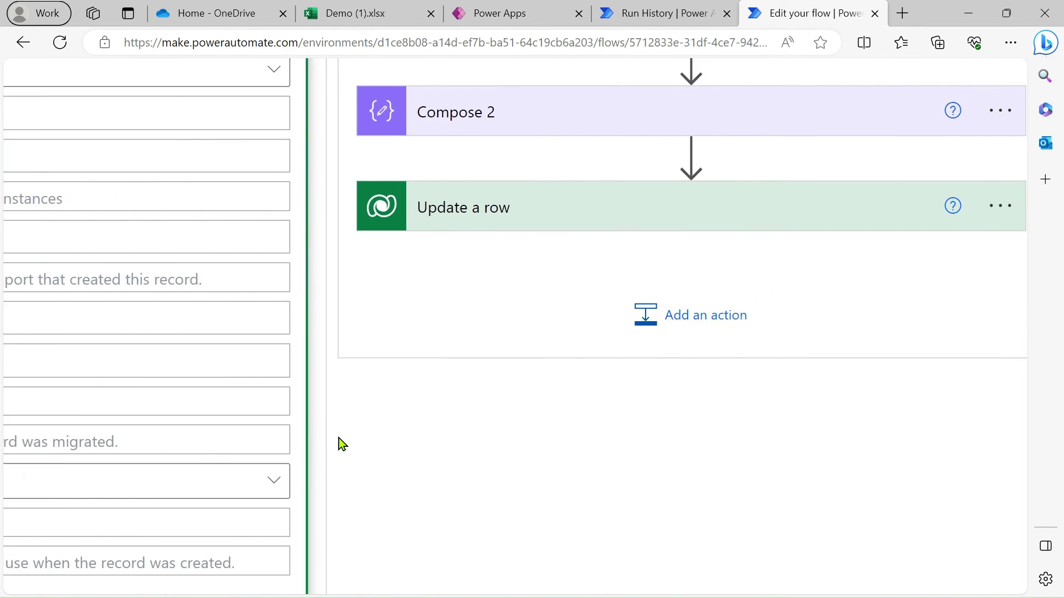
scroll(338, 437, "up", 5)
scroll(339, 442, "right", 2)
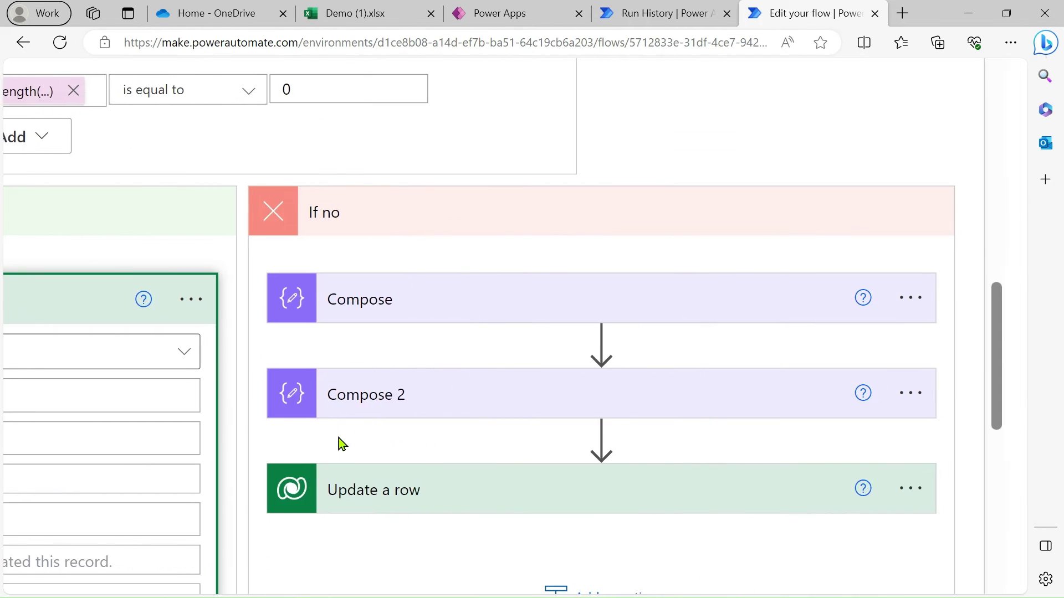
scroll(339, 442, "up", 2)
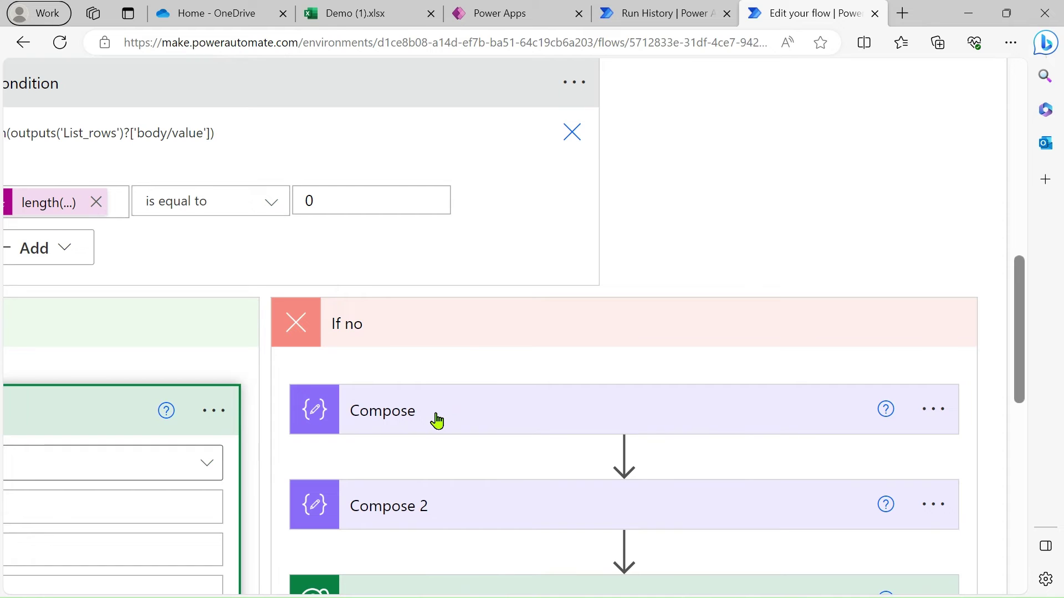
Switch to Power Apps and examine the ExcelToDataverseCRUDS rows, comparing the ID column with the unique identifier column
left_click(514, 11)
scroll(538, 287, "right", 8)
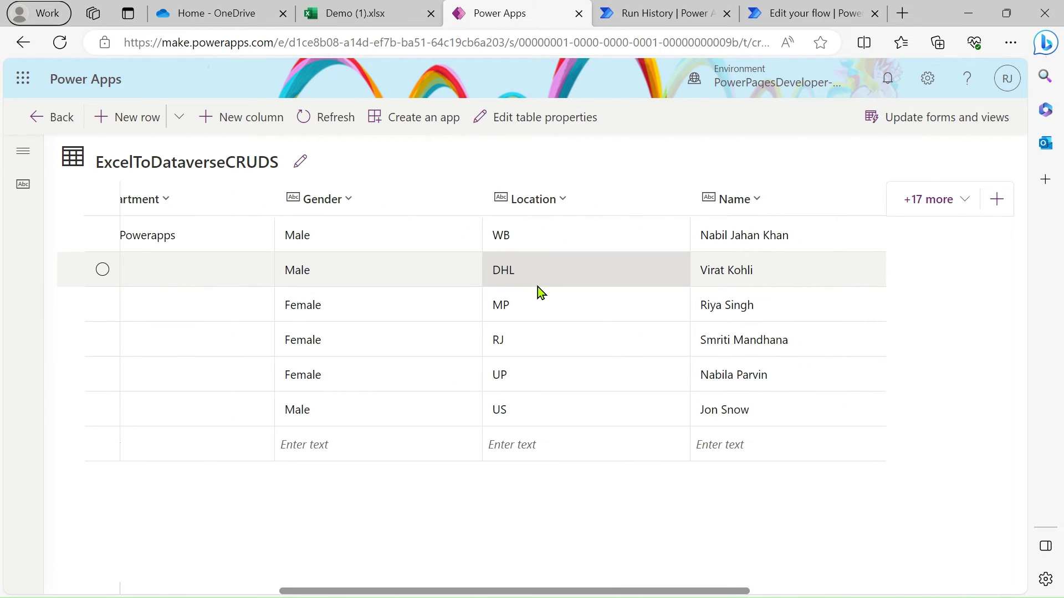
scroll(537, 287, "left", 10)
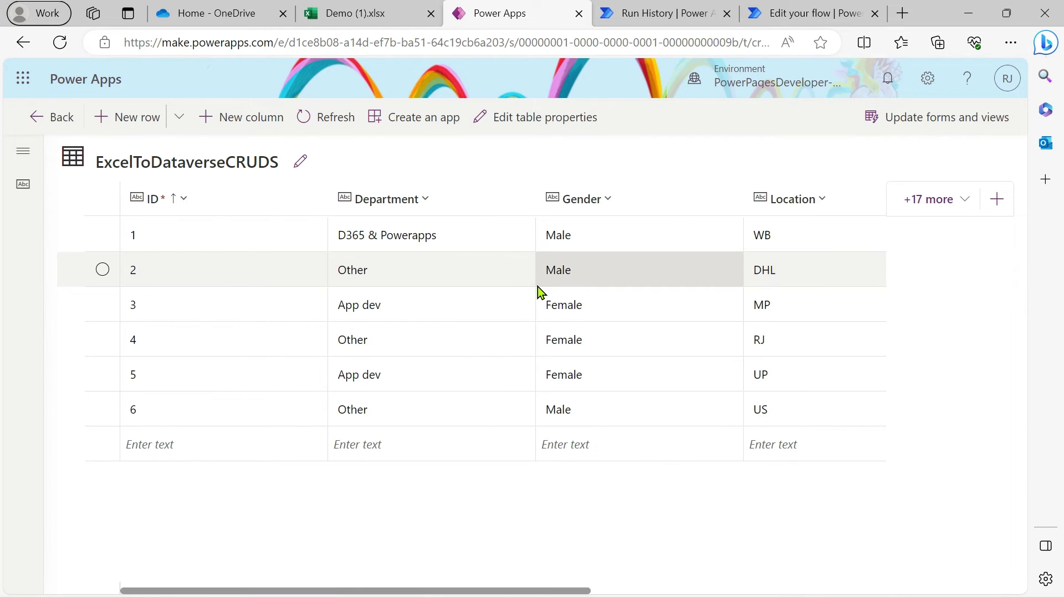
scroll(538, 287, "right", 8)
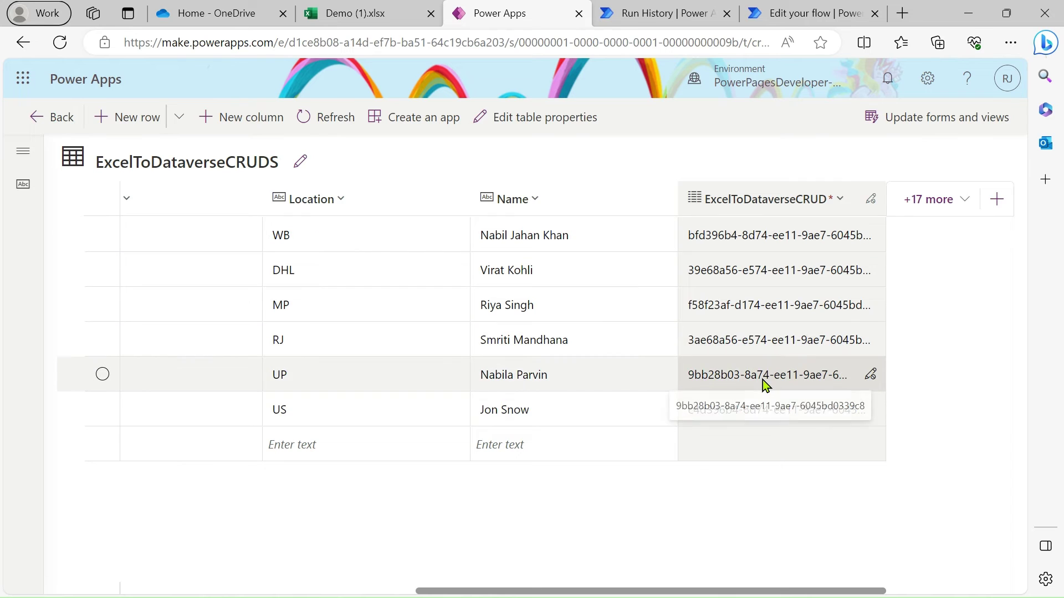
scroll(762, 380, "left", 8)
scroll(763, 380, "right", 8)
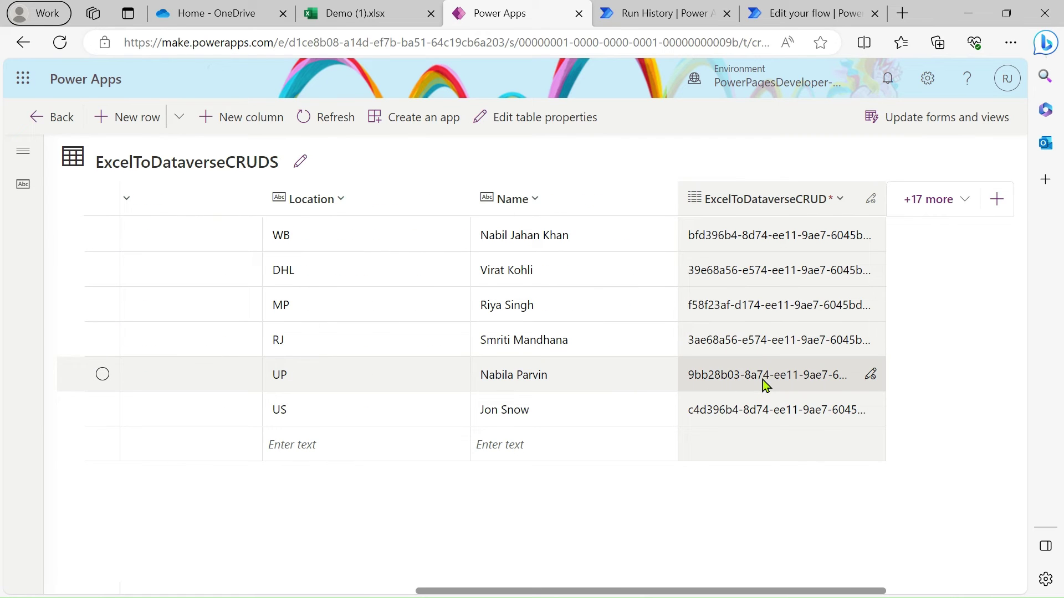
Open the ExcelToDataverseCRUD column's settings, expand the advanced options and copy its logical name, cr9cd_newtable1id
left_click(813, 205)
left_click(776, 231)
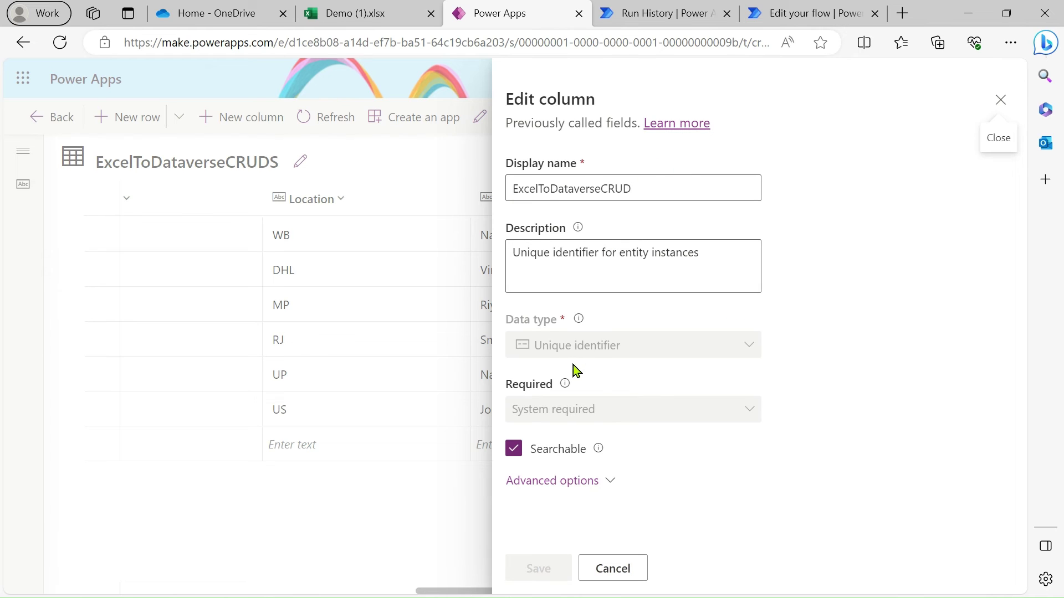
left_click(573, 487)
scroll(574, 495, "down", 3)
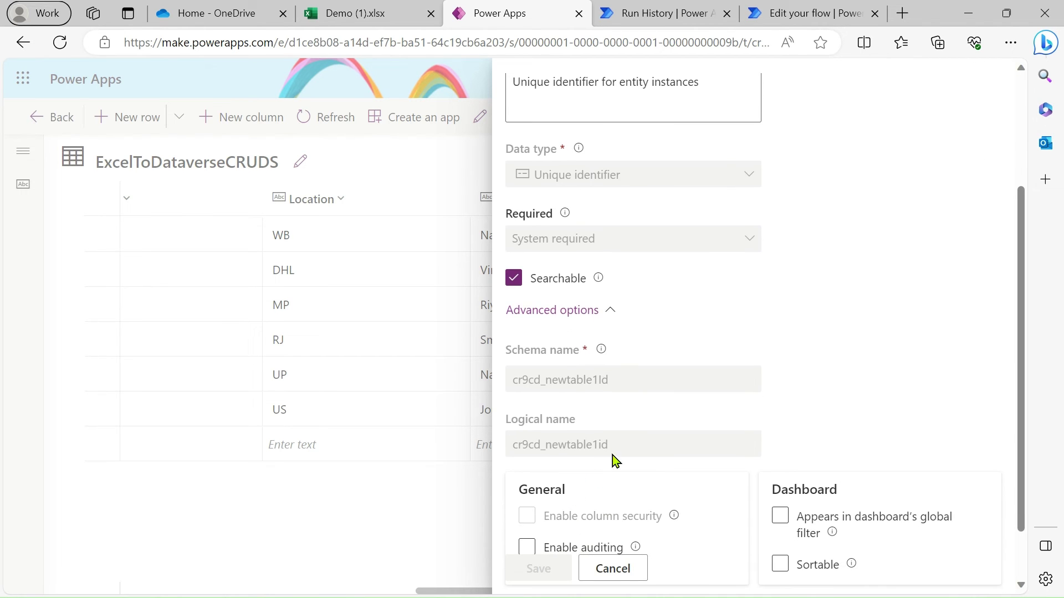
key("ctrl+c")
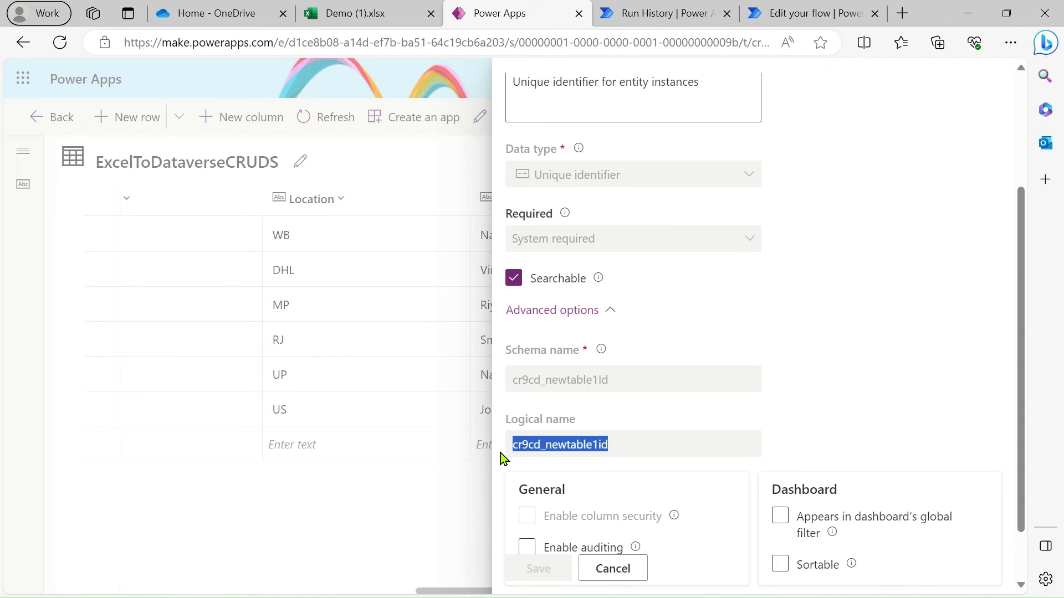
Return to the flow editor, expand List rows and highlight cr9cd_id in the selected columns
left_click(388, 13)
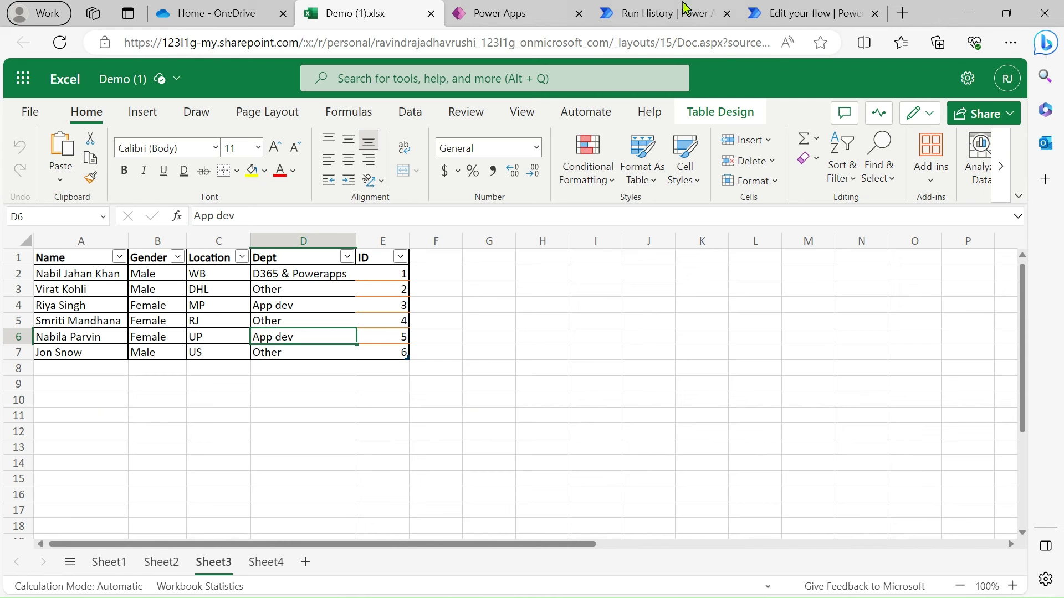
left_click(767, 13)
scroll(574, 281, "left", 4)
scroll(573, 280, "up", 4)
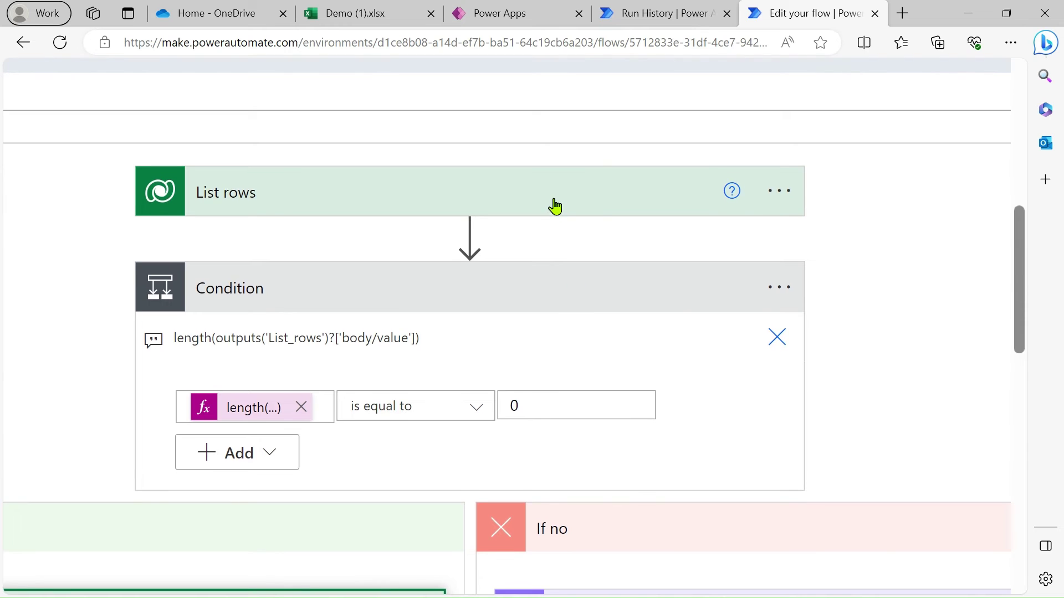
left_click(554, 200)
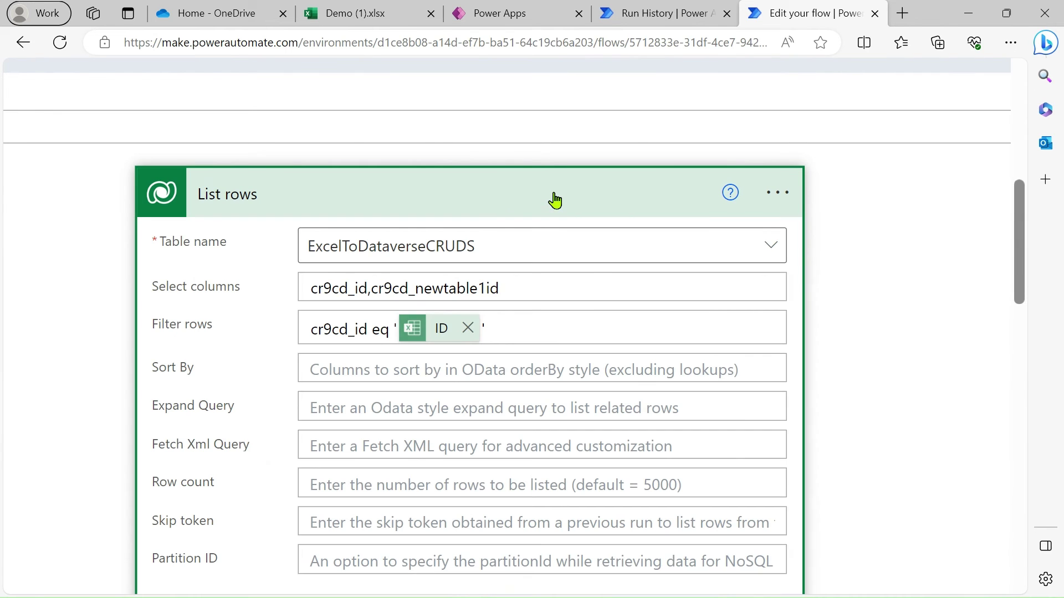
double_click(338, 283)
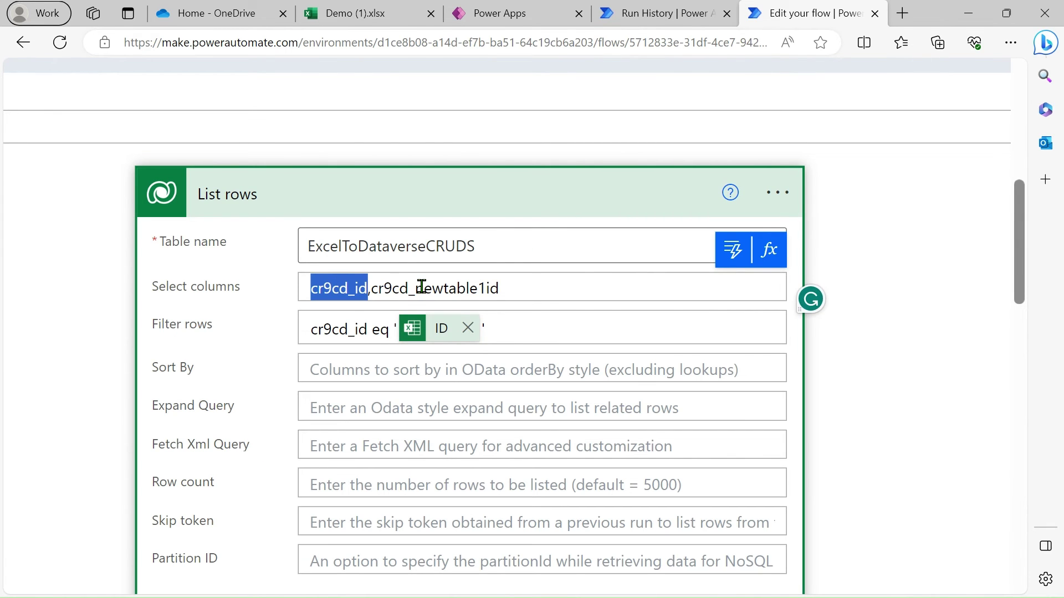
Recheck the unique identifier column's settings in Power Apps, and highlight cr9cd_newtable1id in the flow's List rows selected columns
left_click(514, 11)
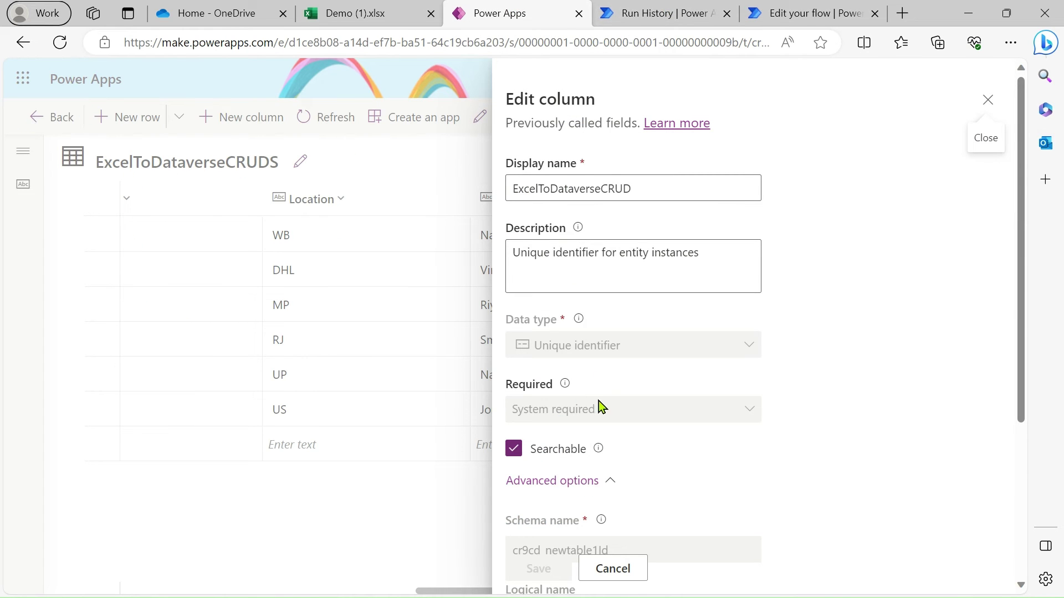
left_click(812, 14)
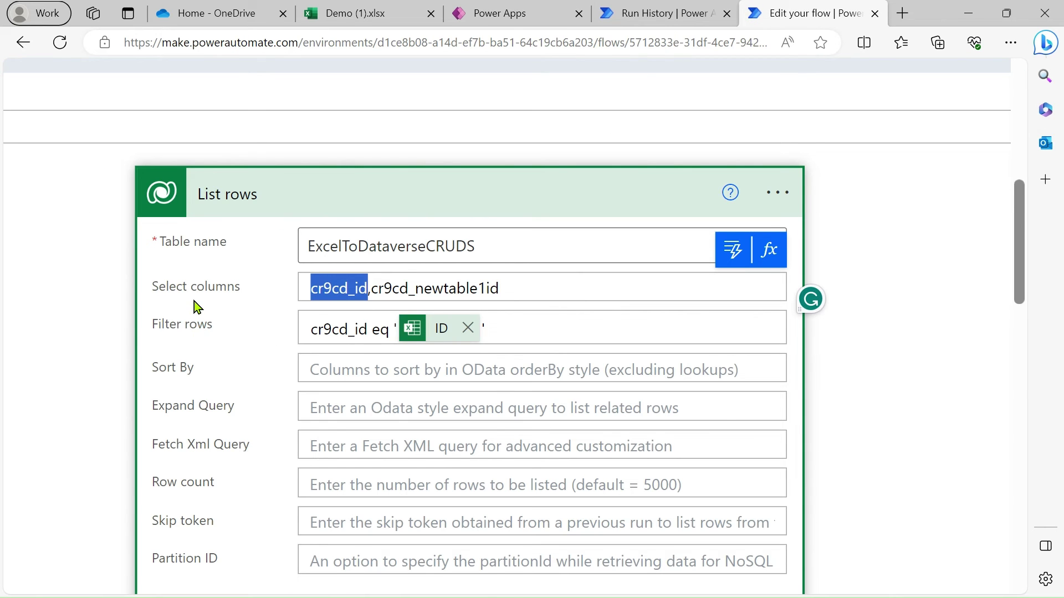
double_click(478, 287)
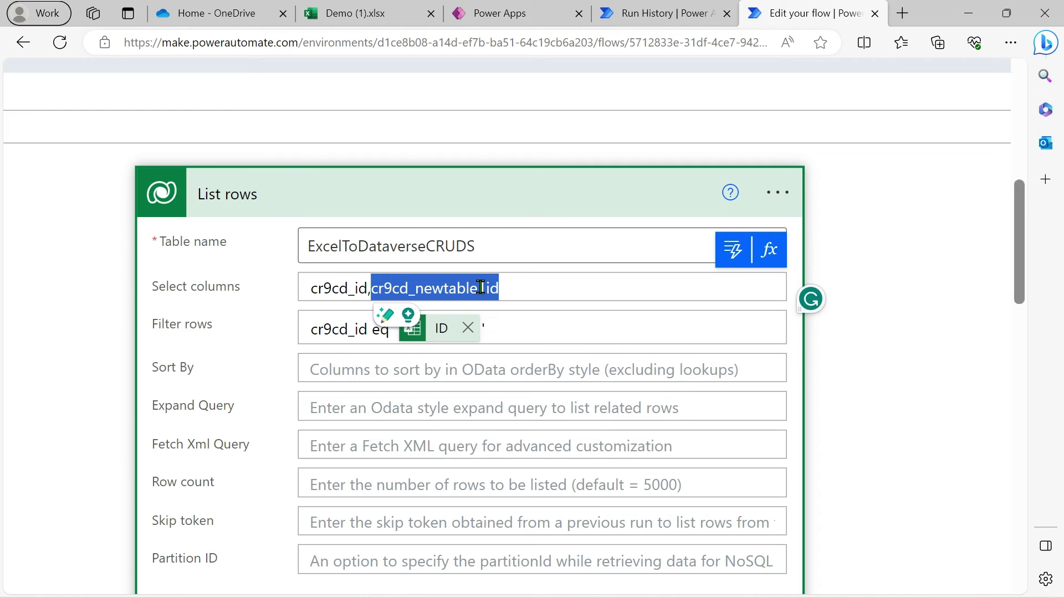
Expand the Compose action in the If no branch and review its List rows expression alongside the Condition
scroll(480, 288, "down", 3)
scroll(480, 287, "up", 1)
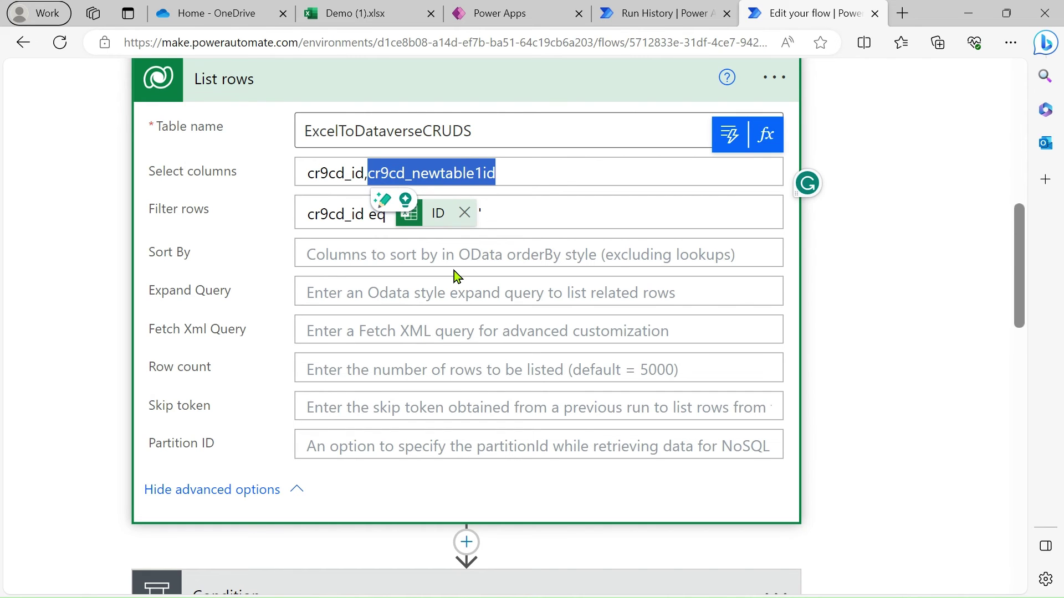
scroll(454, 271, "down", 2)
scroll(454, 271, "up", 1)
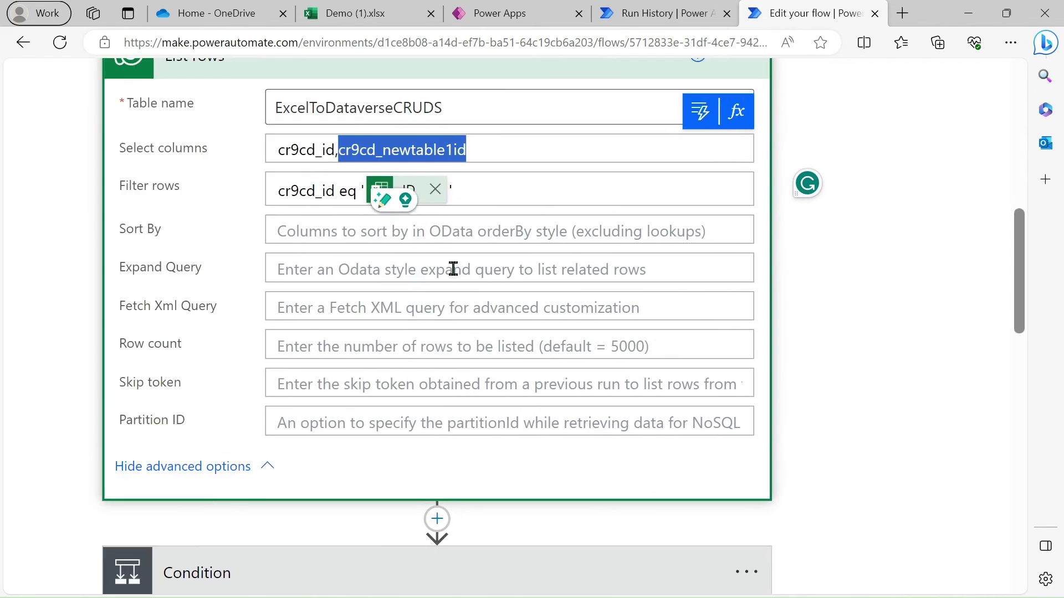
scroll(454, 270, "down", 8)
scroll(454, 277, "down", 2)
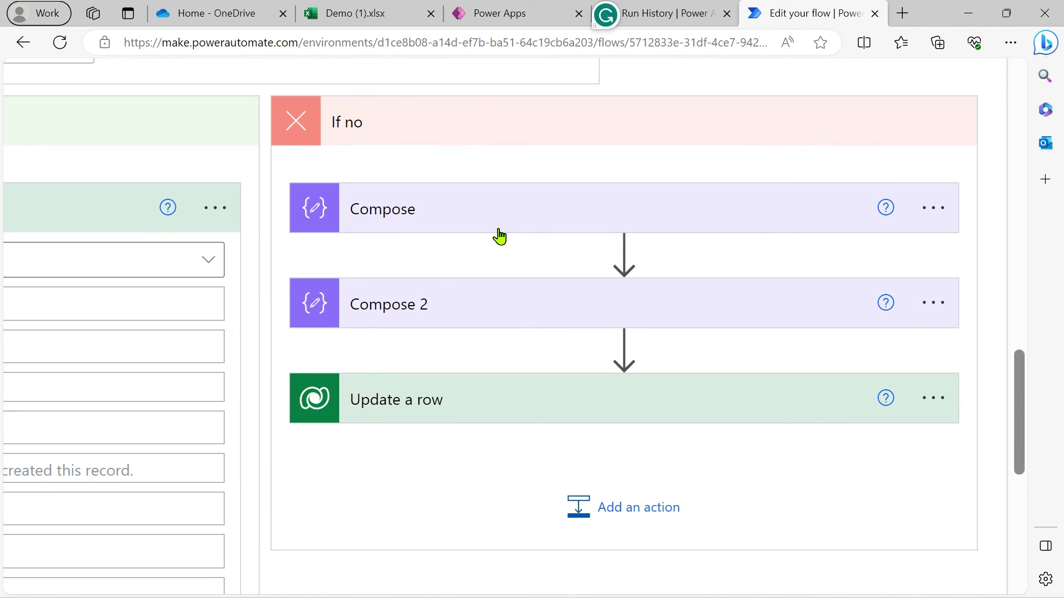
left_click(499, 237)
scroll(441, 327, "up", 3)
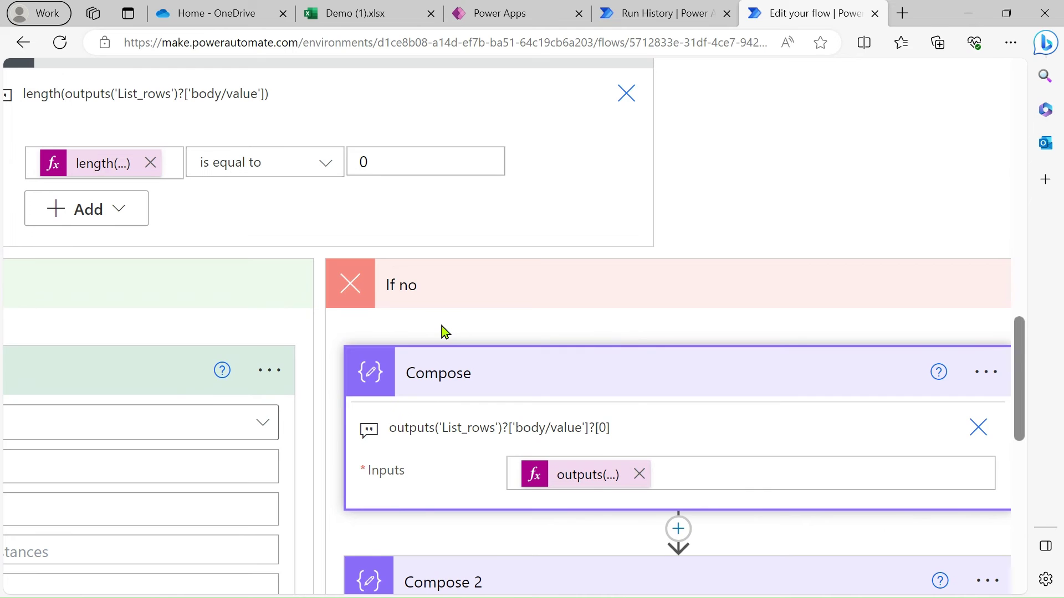
Collapse the List rows action and highlight the ?[0] index in the Compose expression of the If no branch
scroll(442, 327, "up", 2)
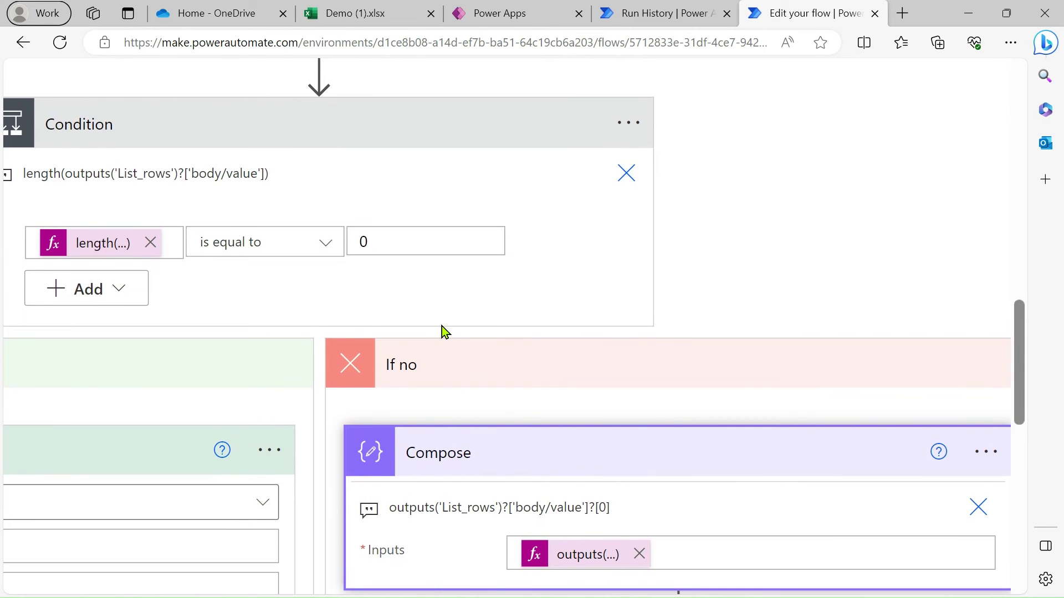
scroll(441, 327, "down", 3)
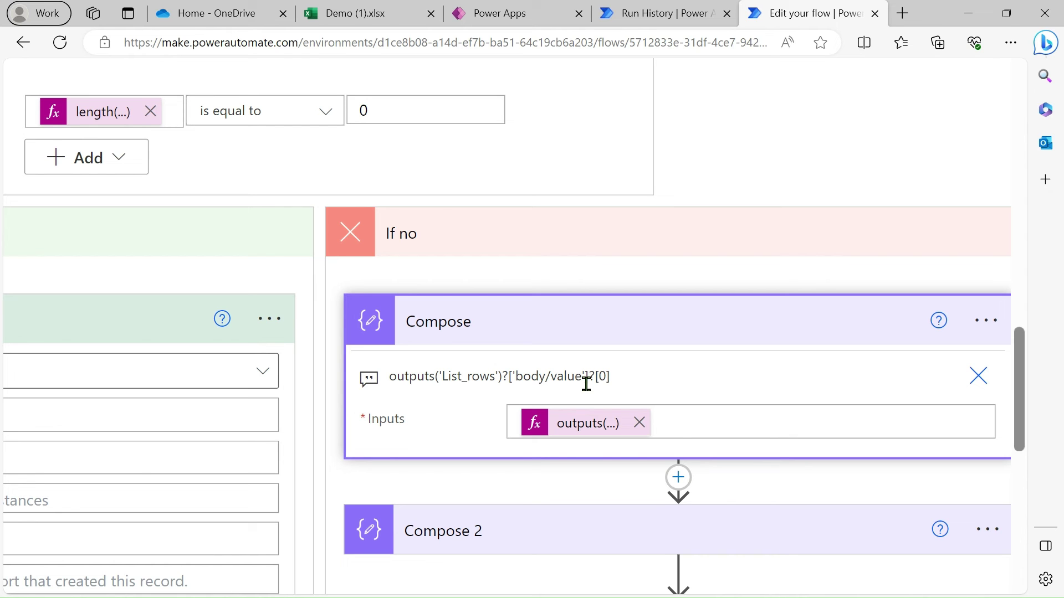
scroll(587, 383, "up", 9)
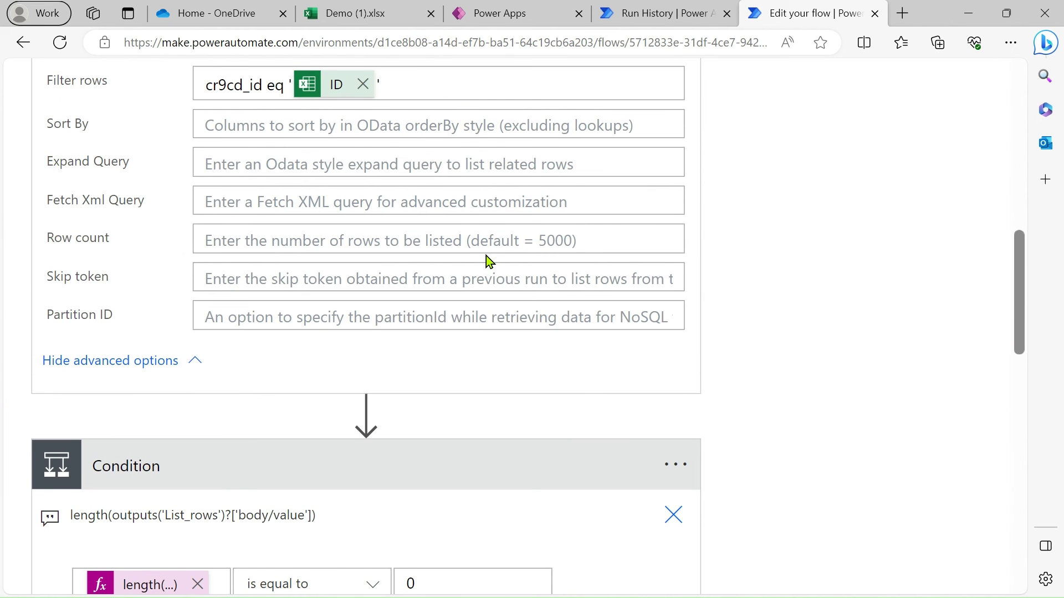
scroll(487, 255, "up", 6)
left_click(466, 281)
scroll(467, 281, "down", 7)
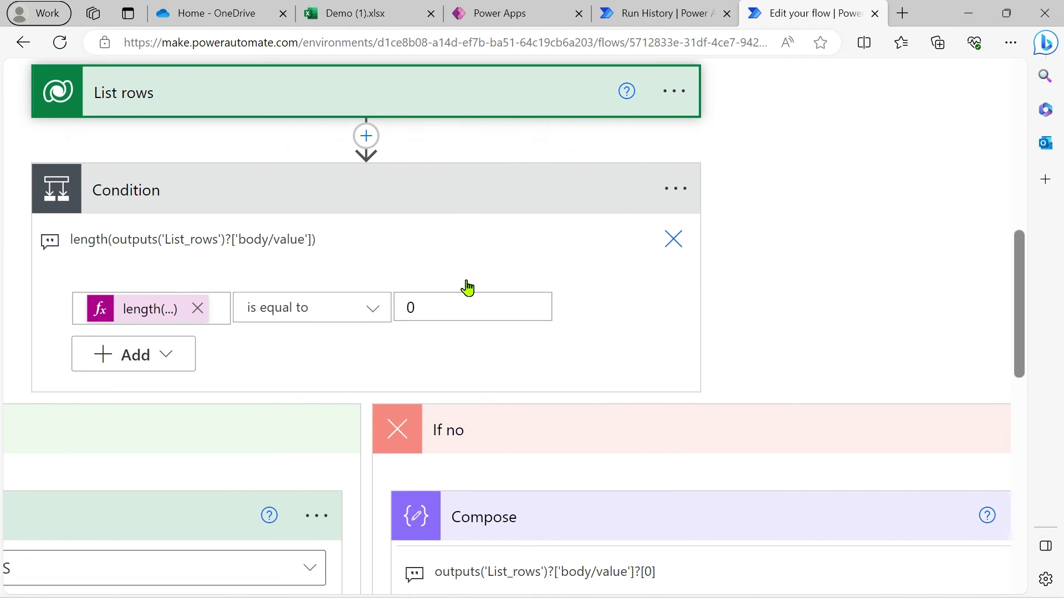
left_click(615, 382)
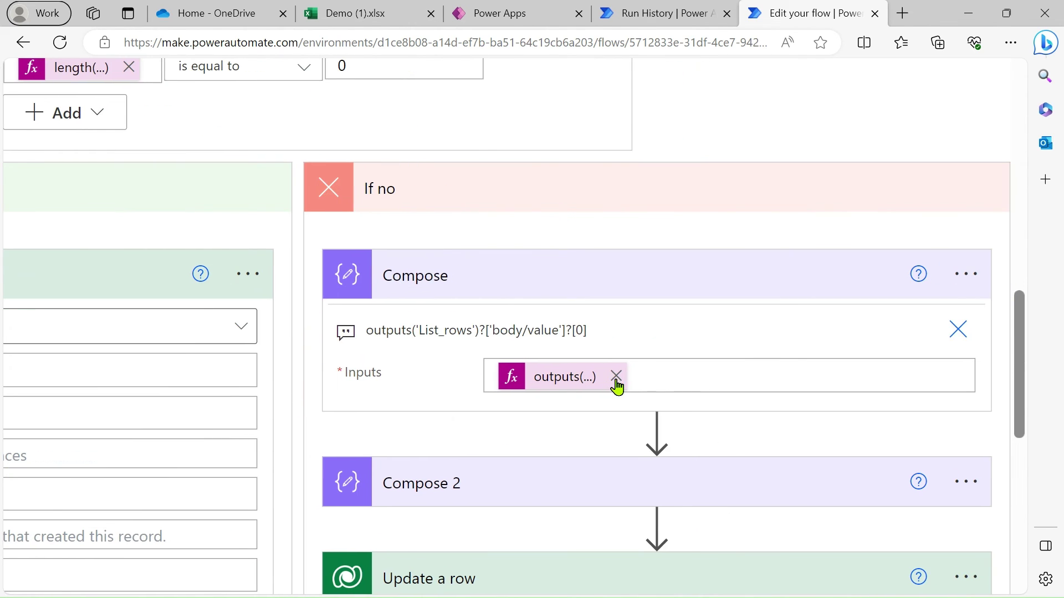
scroll(550, 380, "down", 1)
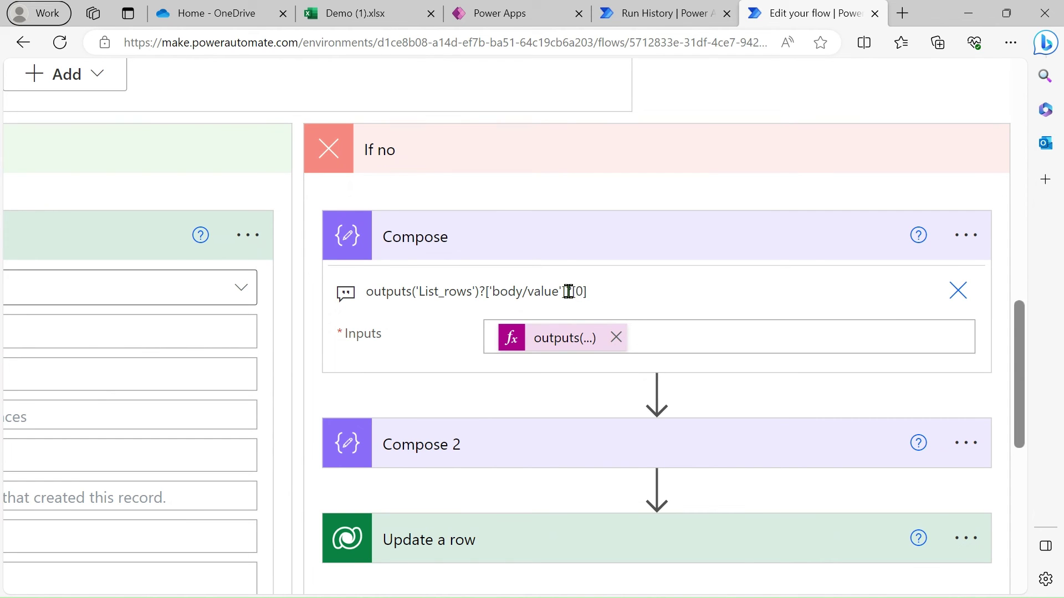
left_click_drag(568, 291, 597, 298)
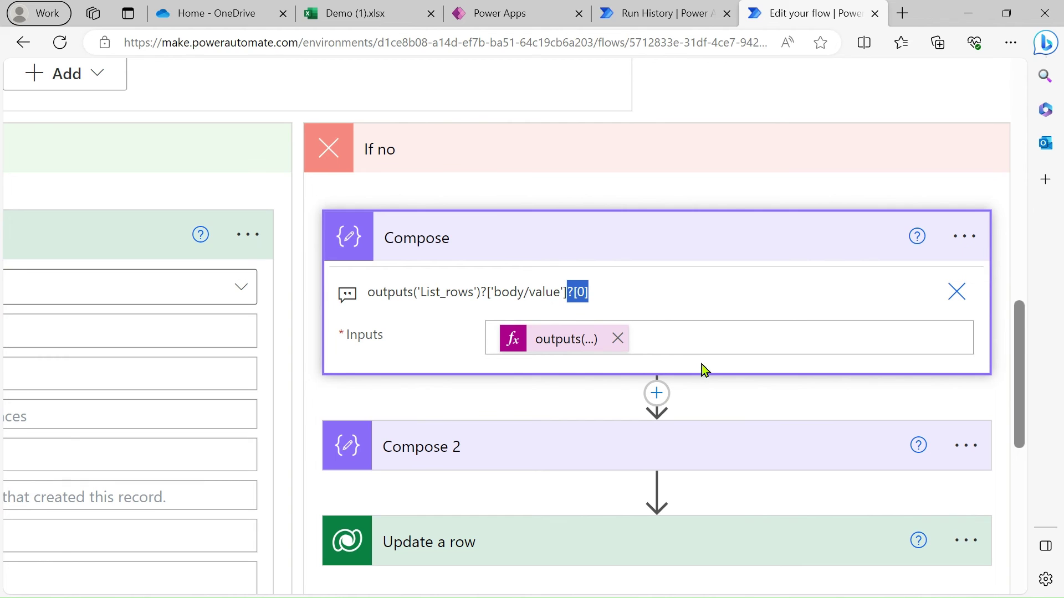
Try building the expression outputs('List_rows')?['body/value'][0] for the Compose inputs from the List rows value, and discard it
left_click(692, 336)
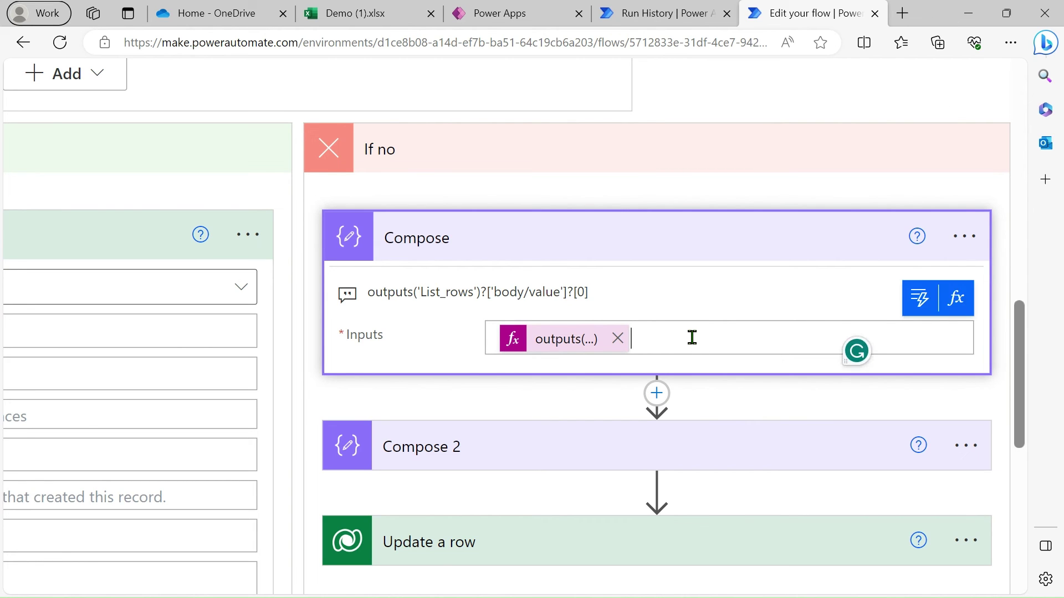
left_click(918, 310)
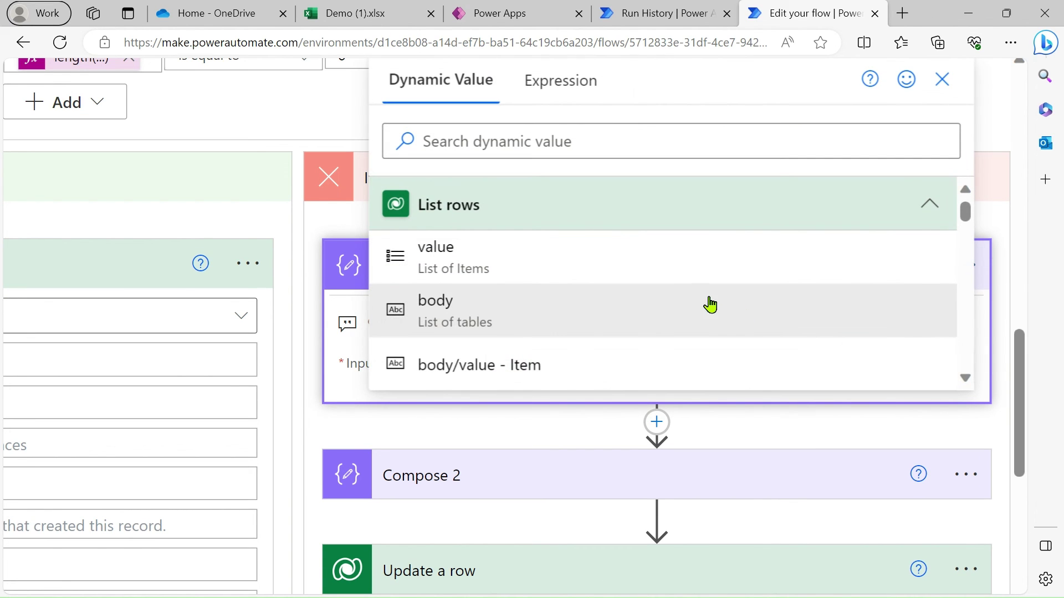
left_click(567, 103)
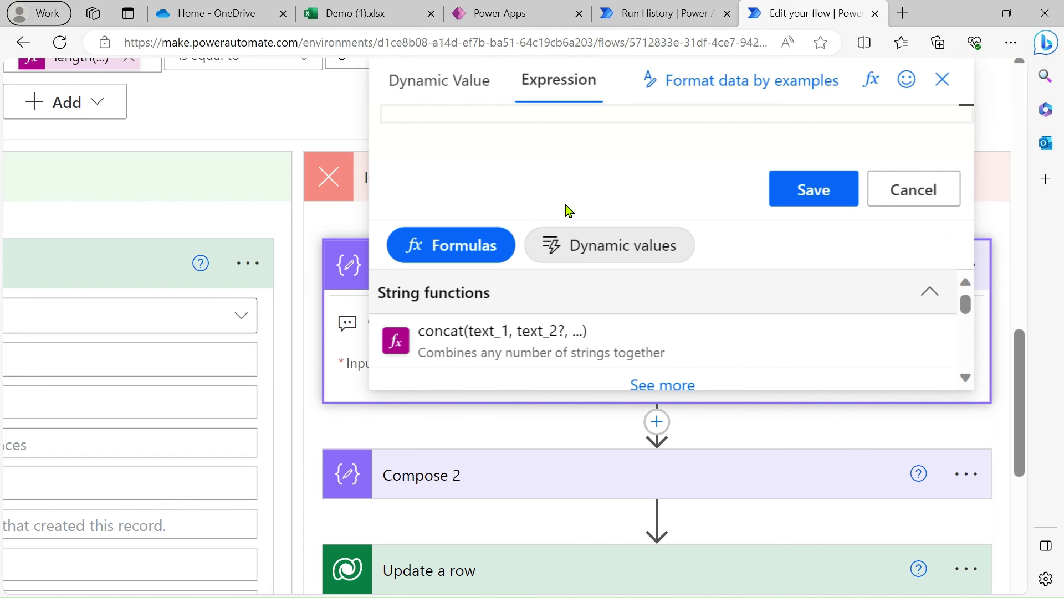
left_click(581, 245)
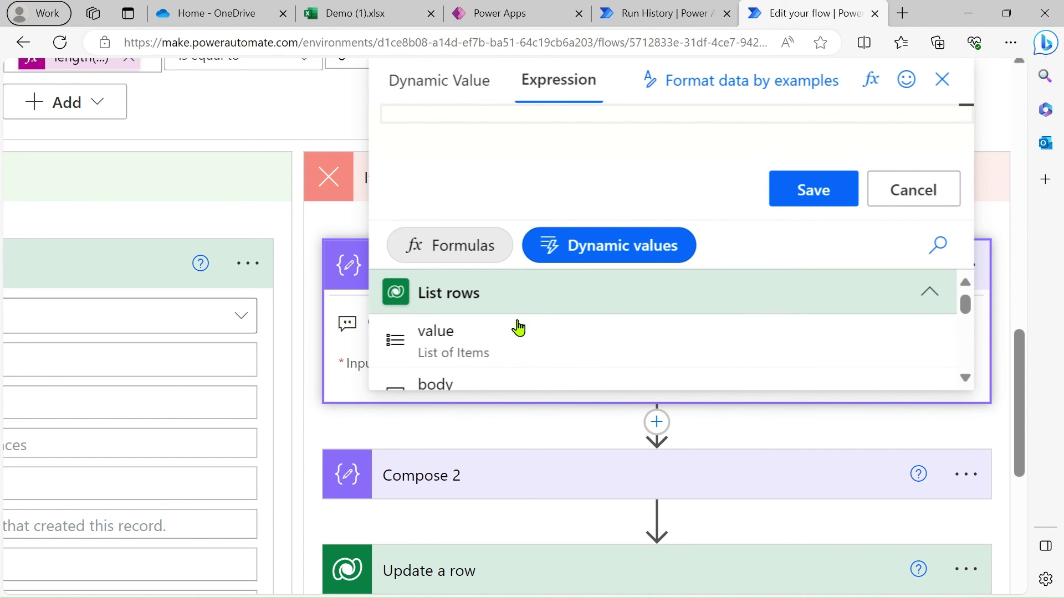
left_click(507, 343)
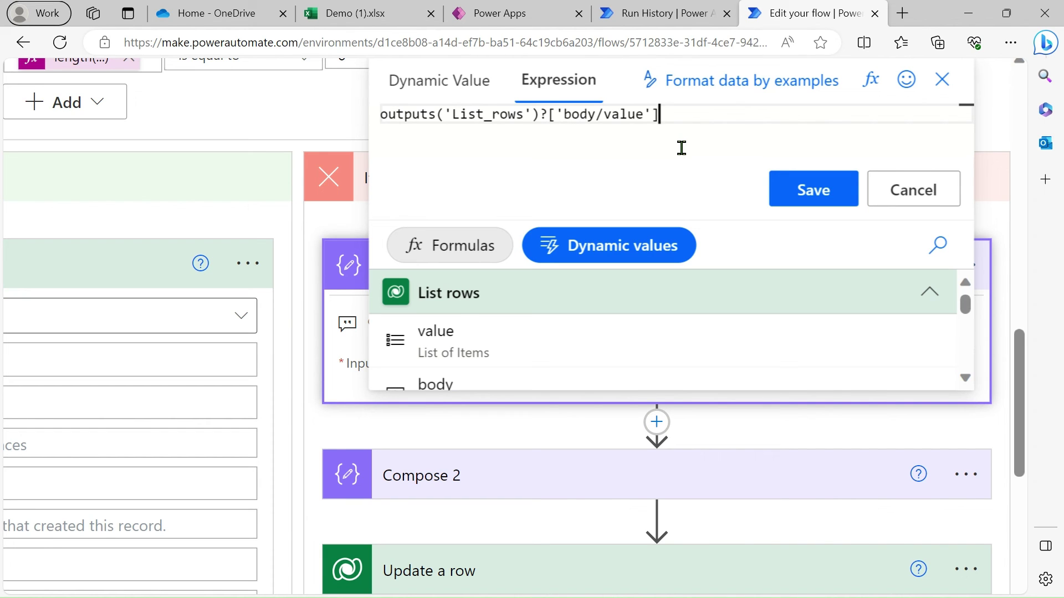
type("[")
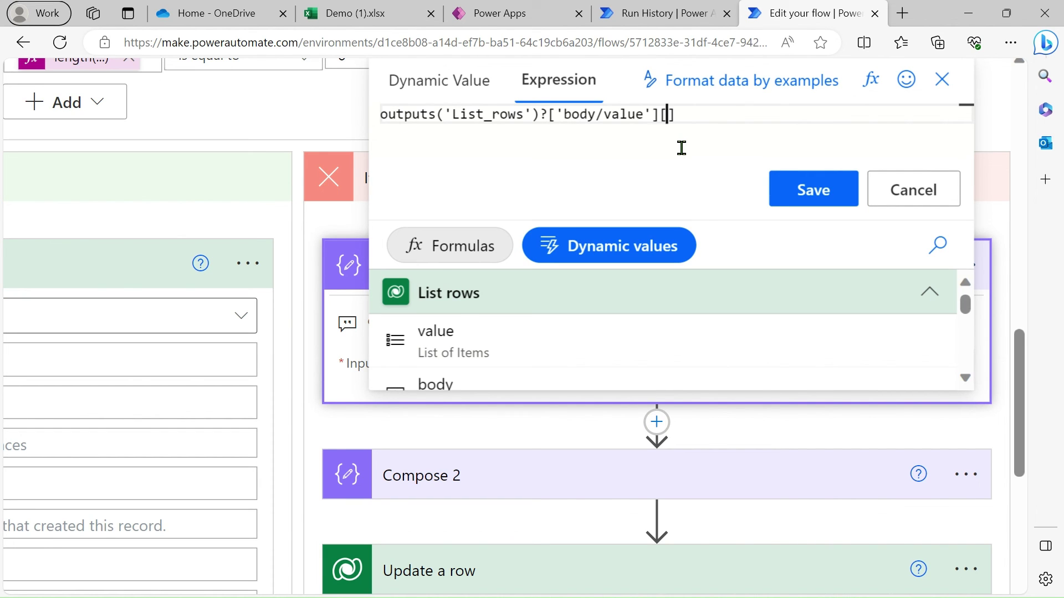
type("0")
left_click(916, 204)
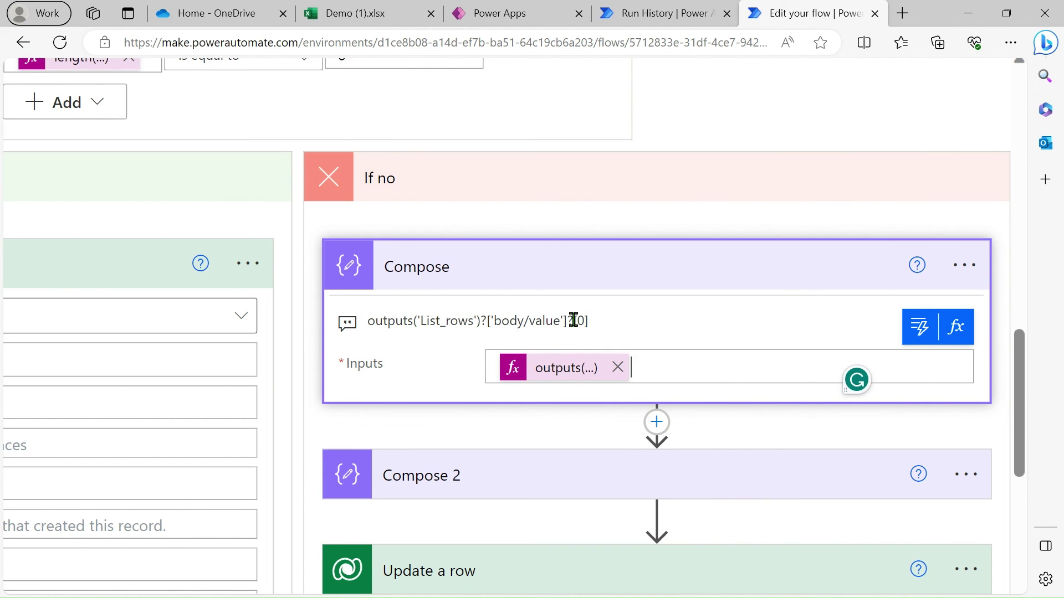
Highlight the question mark before [0] in the Compose expression and expand the Compose 2 action
scroll(574, 321, "down", 2)
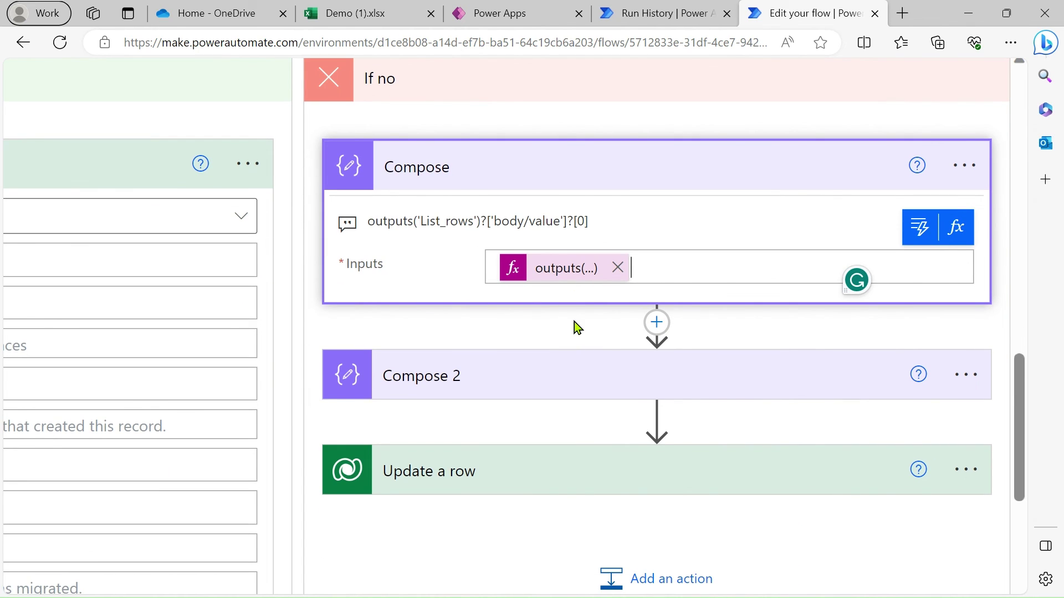
double_click(570, 215)
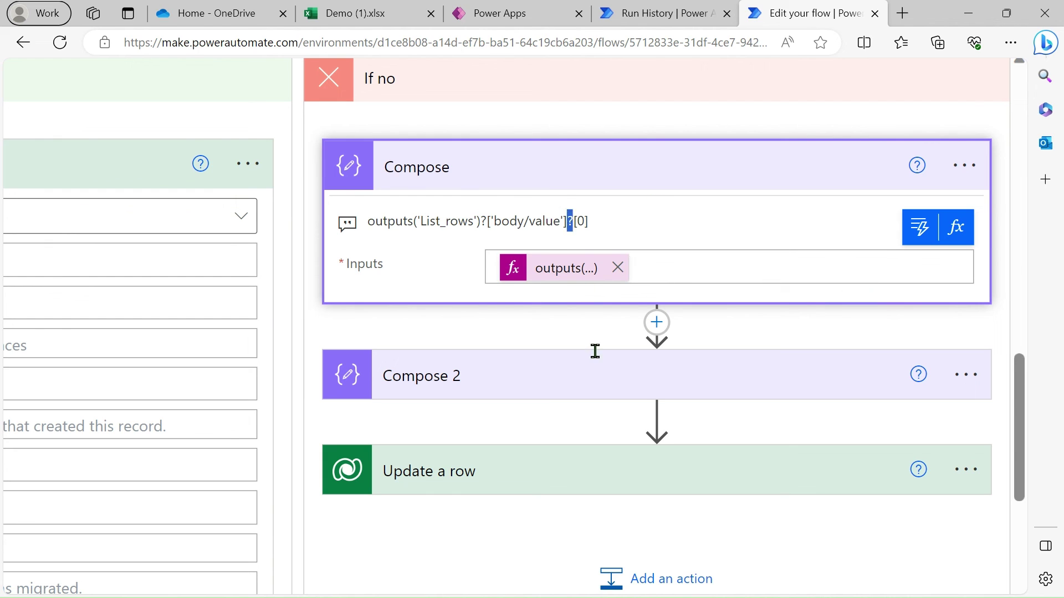
left_click(596, 374)
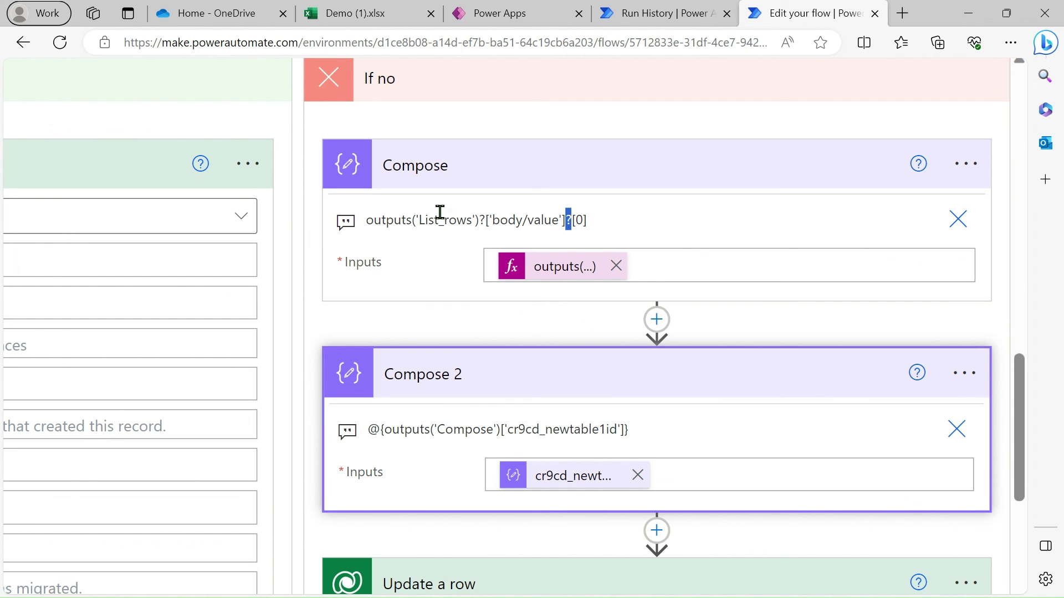
Check the ExcelToDataverseCRUD identifier column in Power Apps, and highlight cr9cd_newtable1id in the flow's Compose 2 expression
left_click(499, 14)
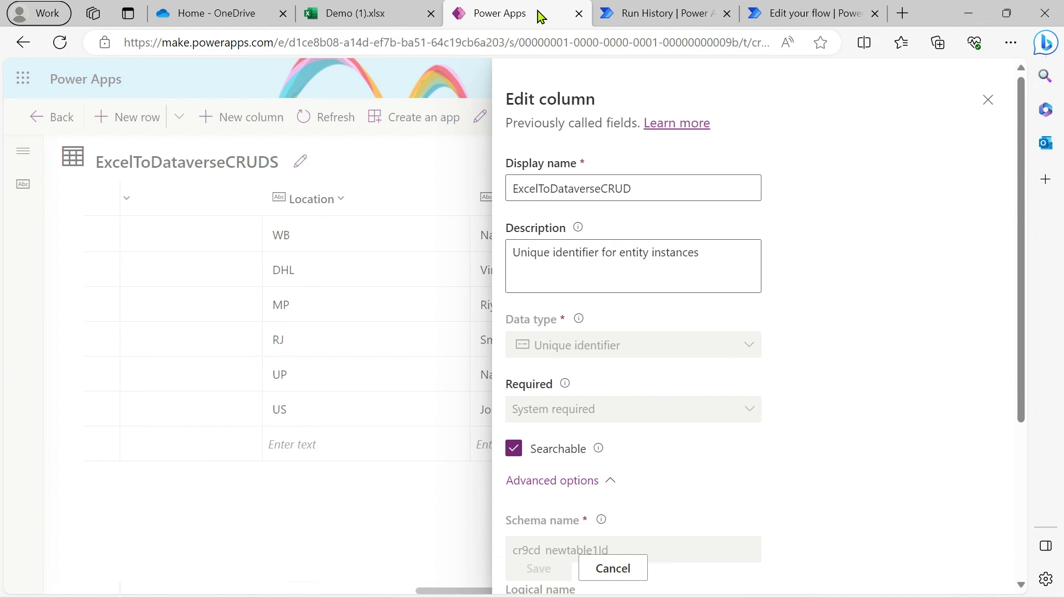
left_click(260, 247)
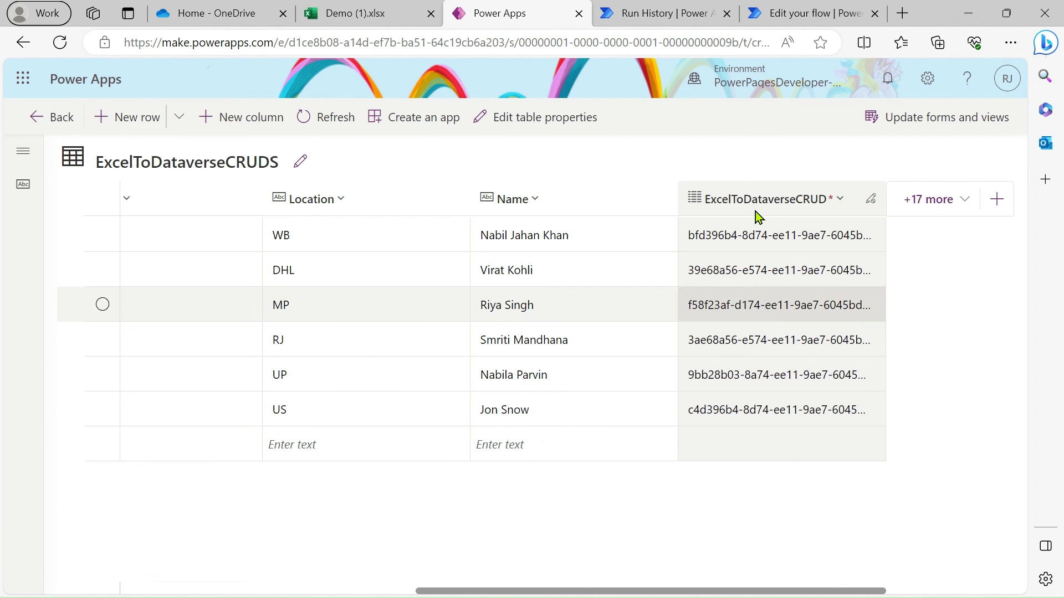
left_click(783, 8)
scroll(623, 477, "down", 3)
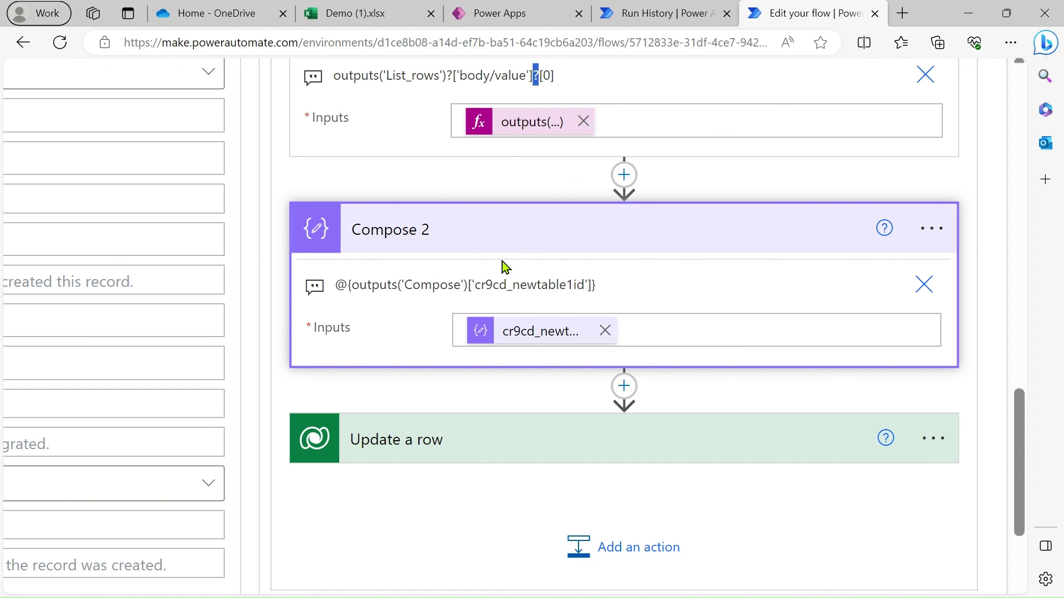
left_click_drag(473, 285, 579, 283)
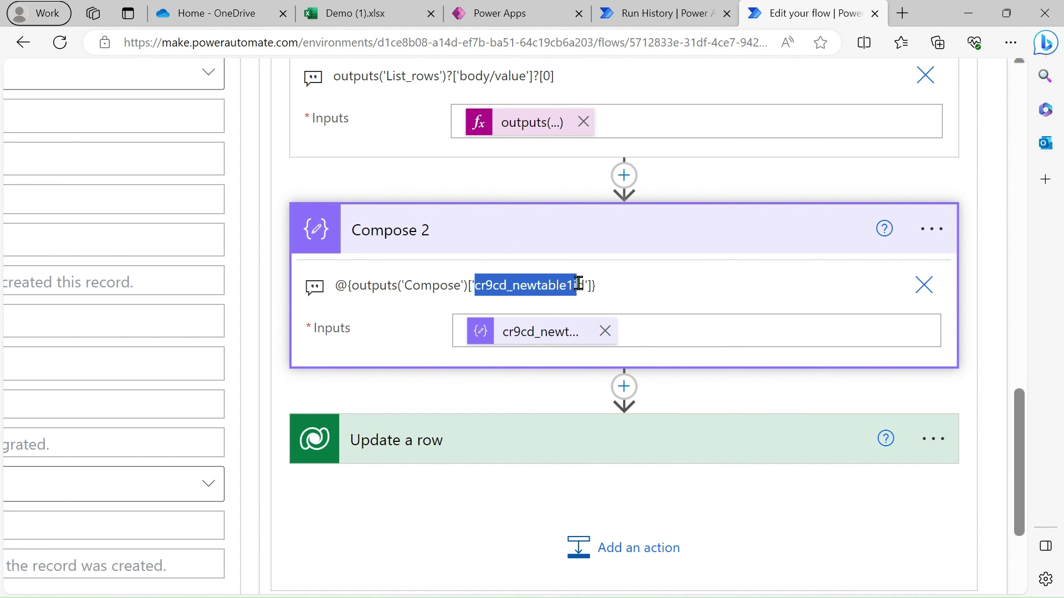
Highlight cr9cd_newtable1id in the run history's List rows output and compare it with the Compose 2 expression in the flow editor
left_click(670, 12)
scroll(521, 475, "down", 3)
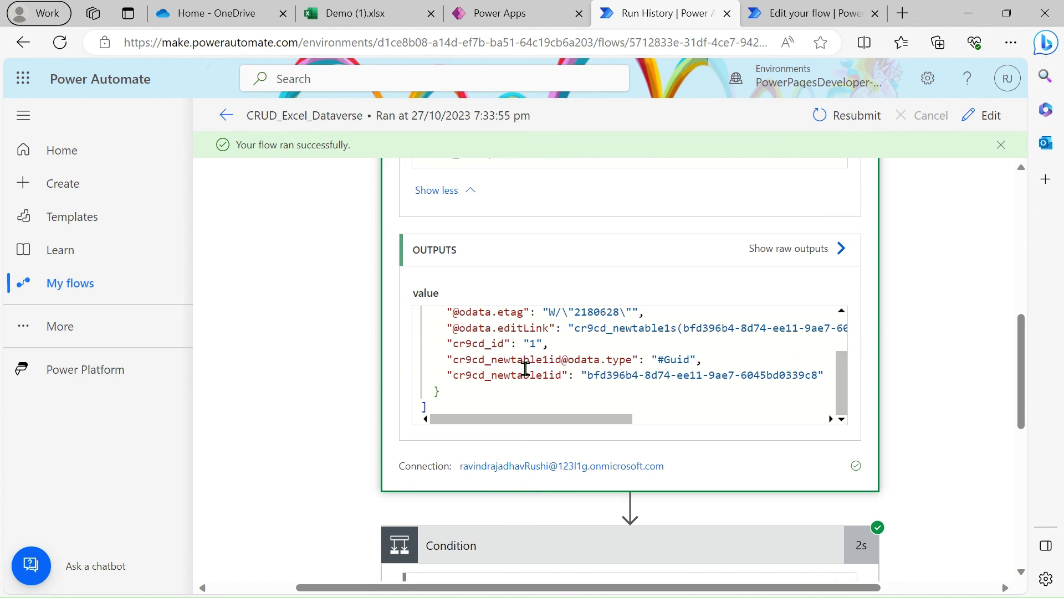
left_click_drag(456, 378, 556, 375)
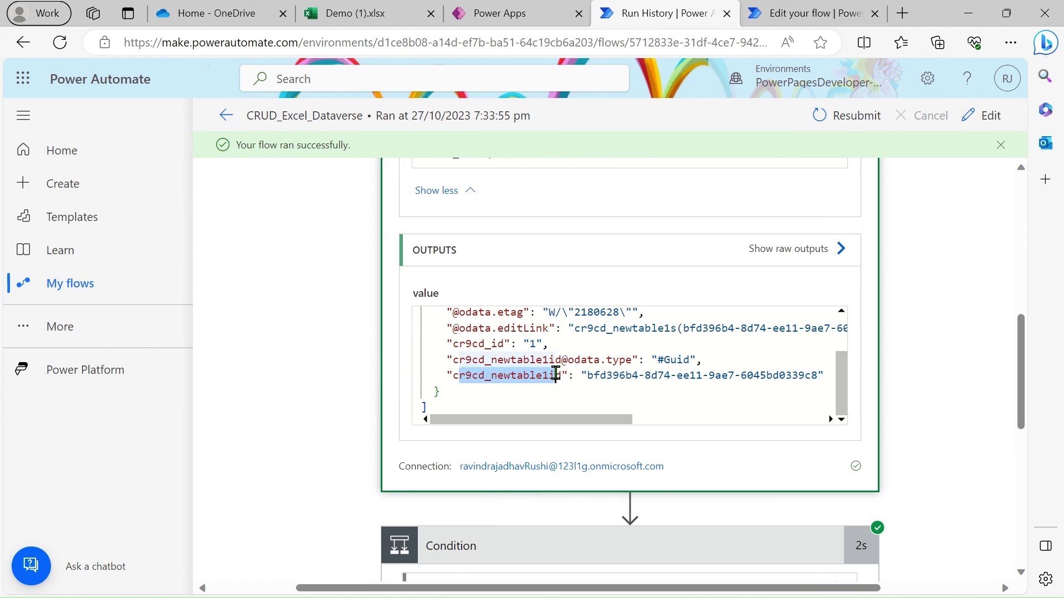
left_click(556, 375)
double_click(556, 375)
left_click(776, 13)
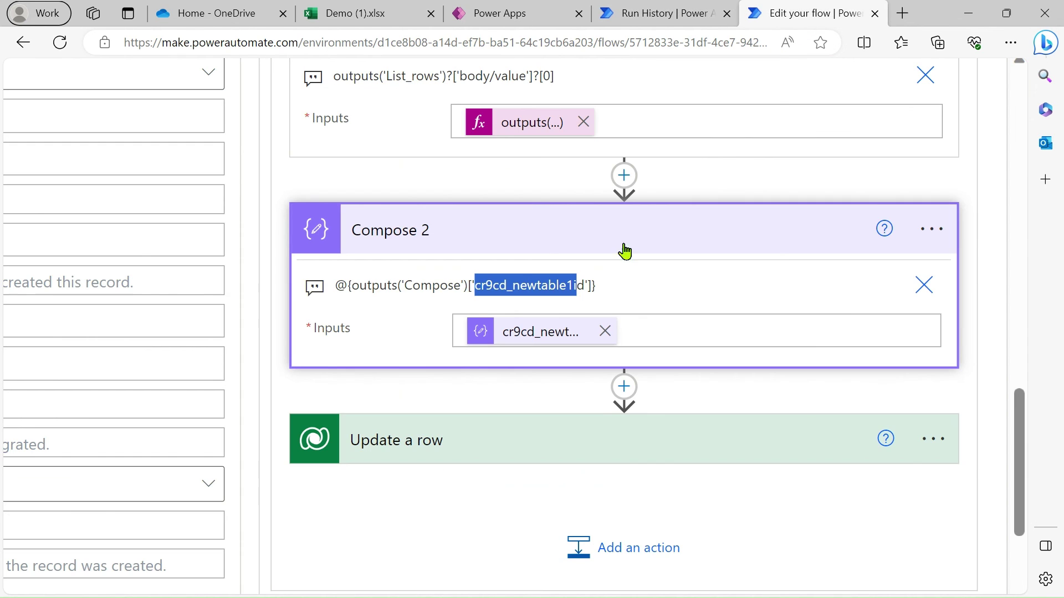
left_click(601, 284)
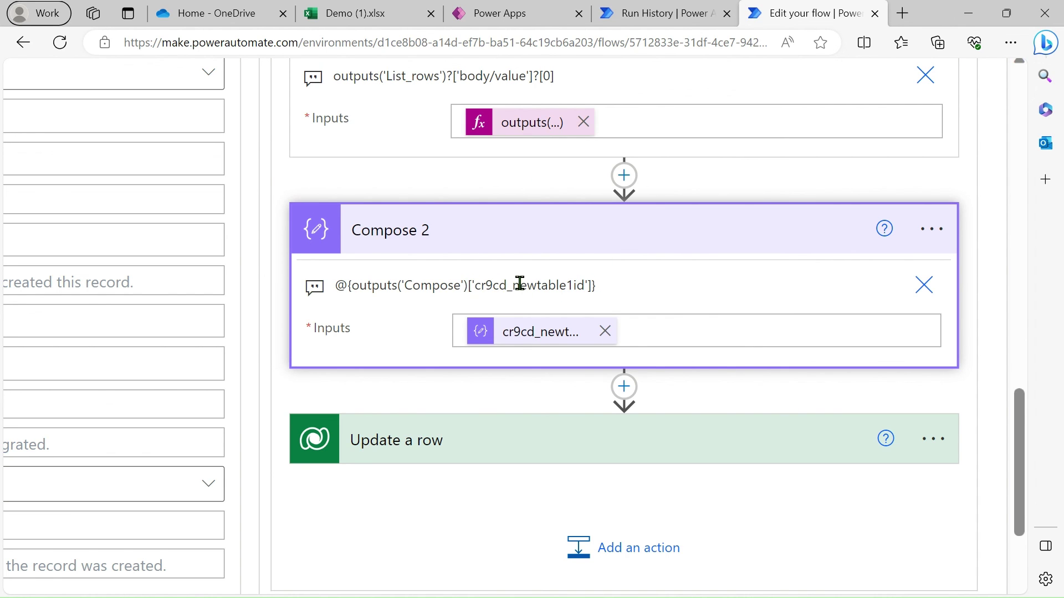
Expand the Update a row action and review its Row ID and Excel column mappings
scroll(521, 285, "down", 1)
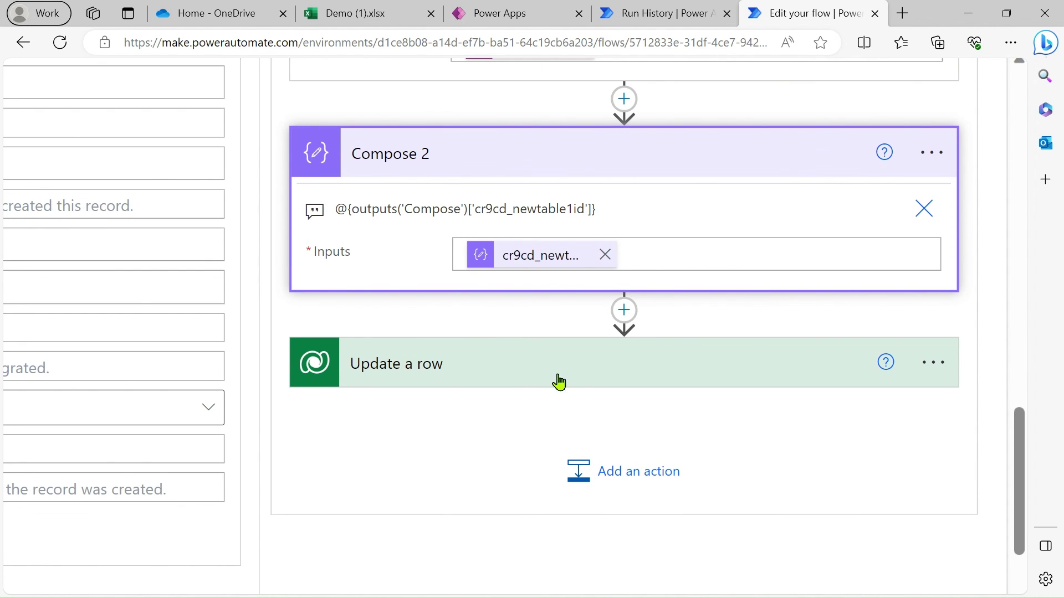
left_click(580, 369)
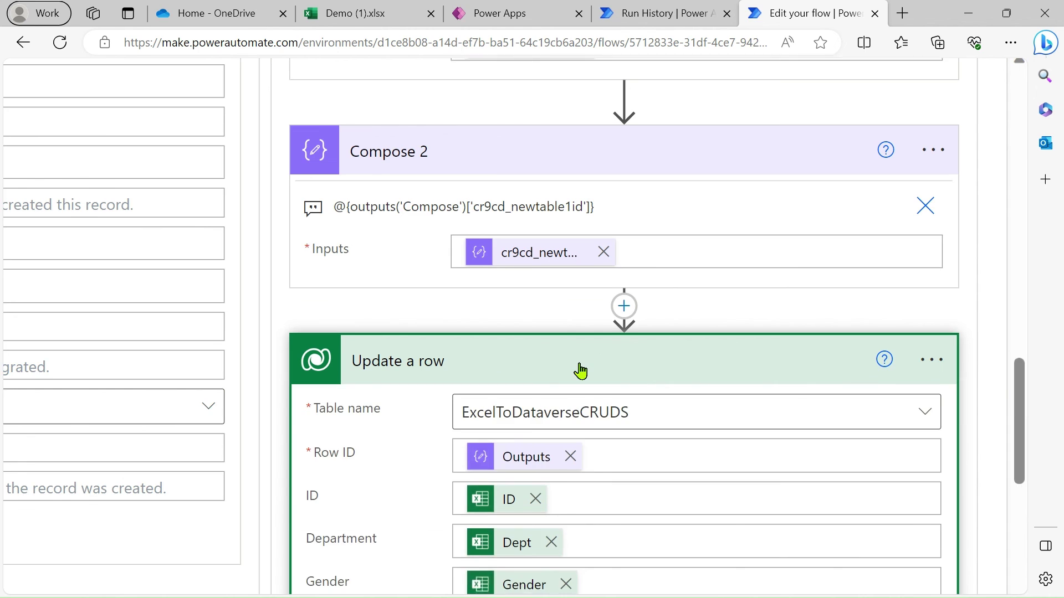
scroll(579, 370, "down", 2)
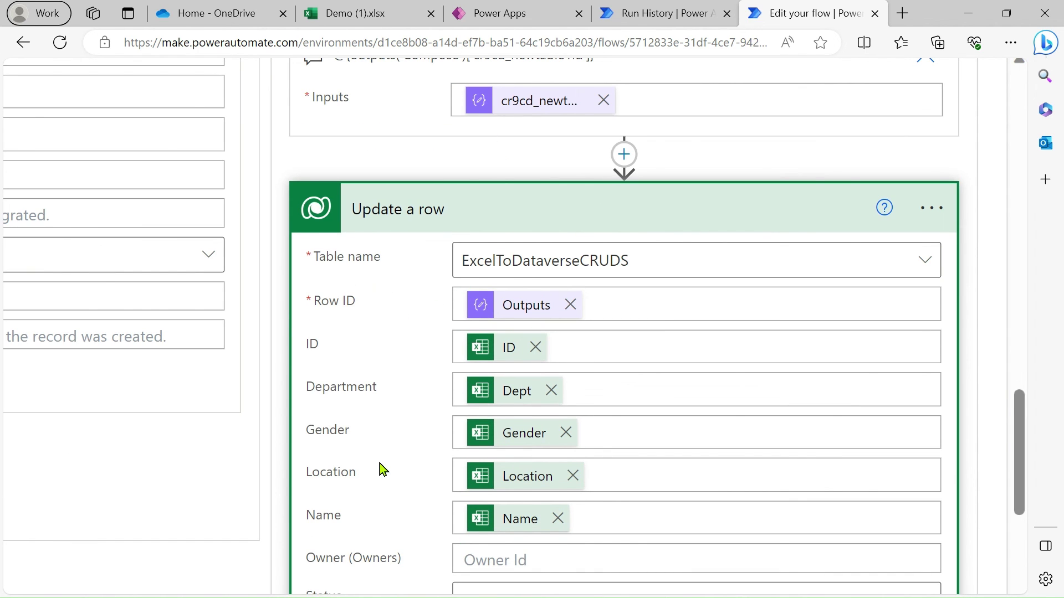
scroll(380, 464, "down", 3)
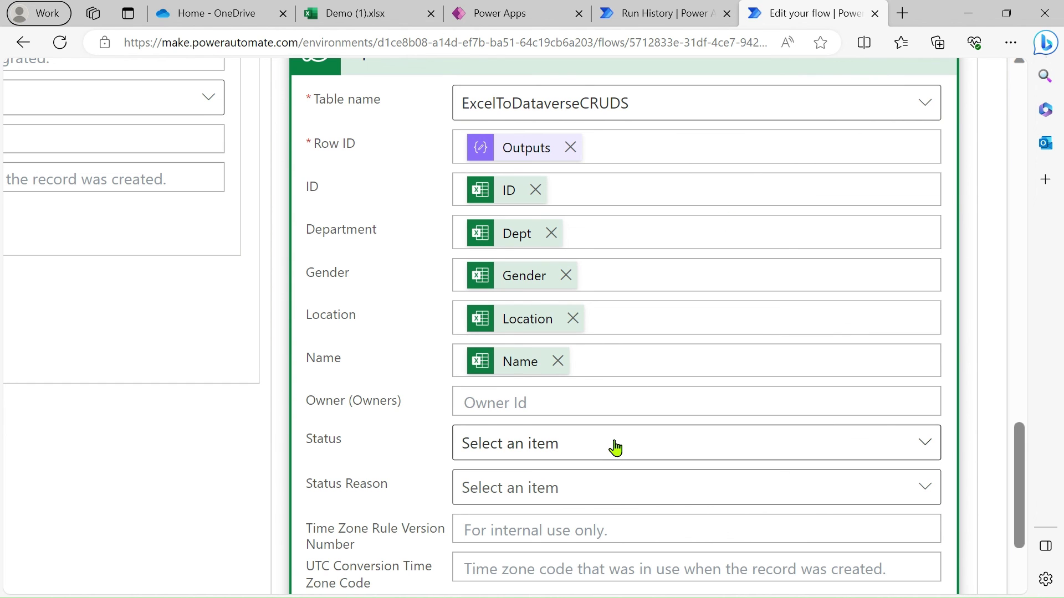
Collapse the List rows present in a table action and the Apply to each 2 loop
scroll(615, 448, "up", 20)
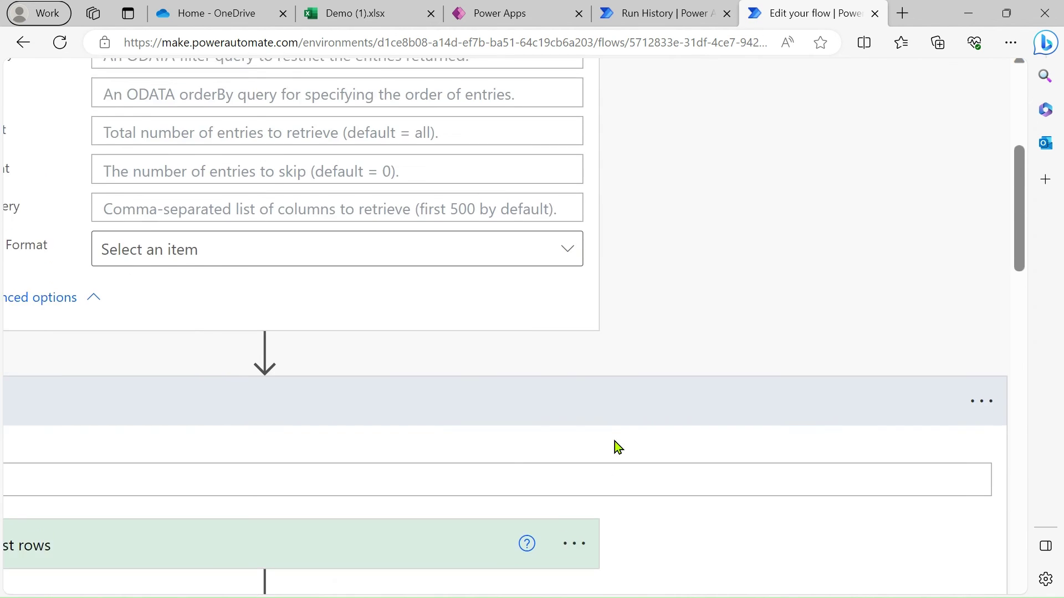
scroll(614, 441, "up", 5)
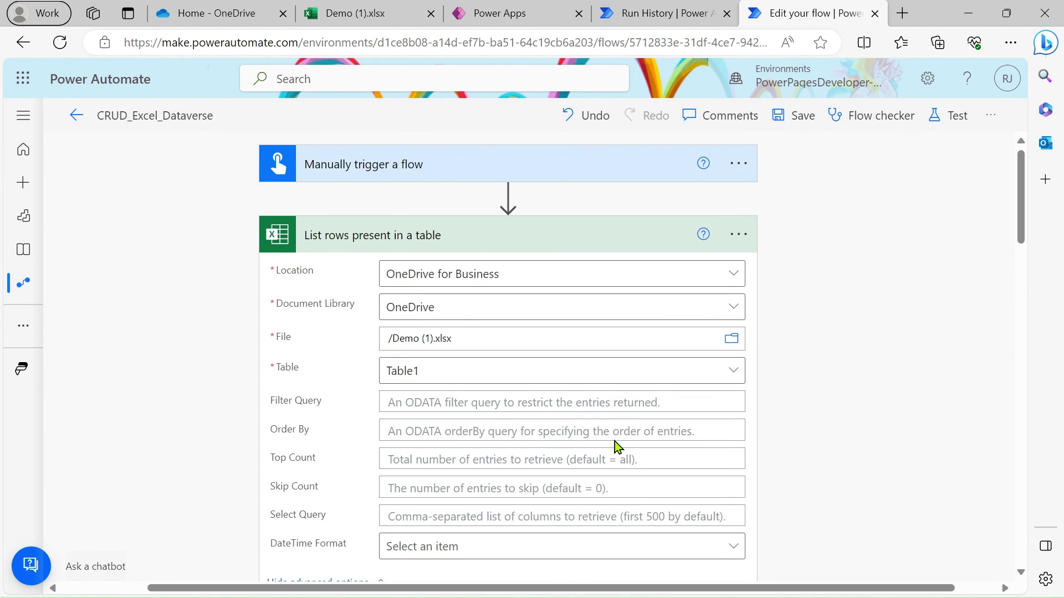
left_click(585, 244)
left_click(563, 304)
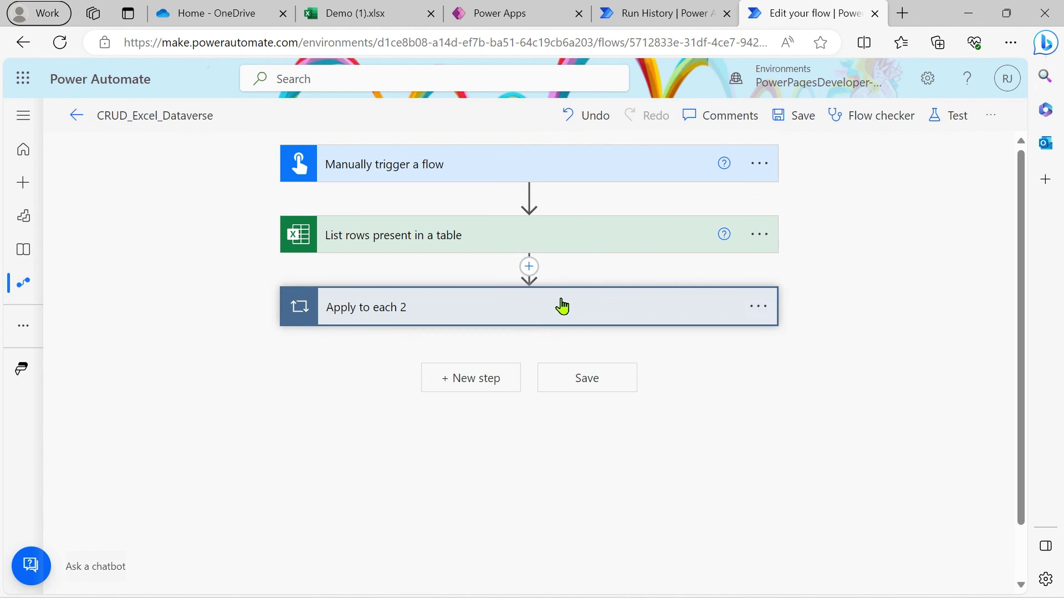